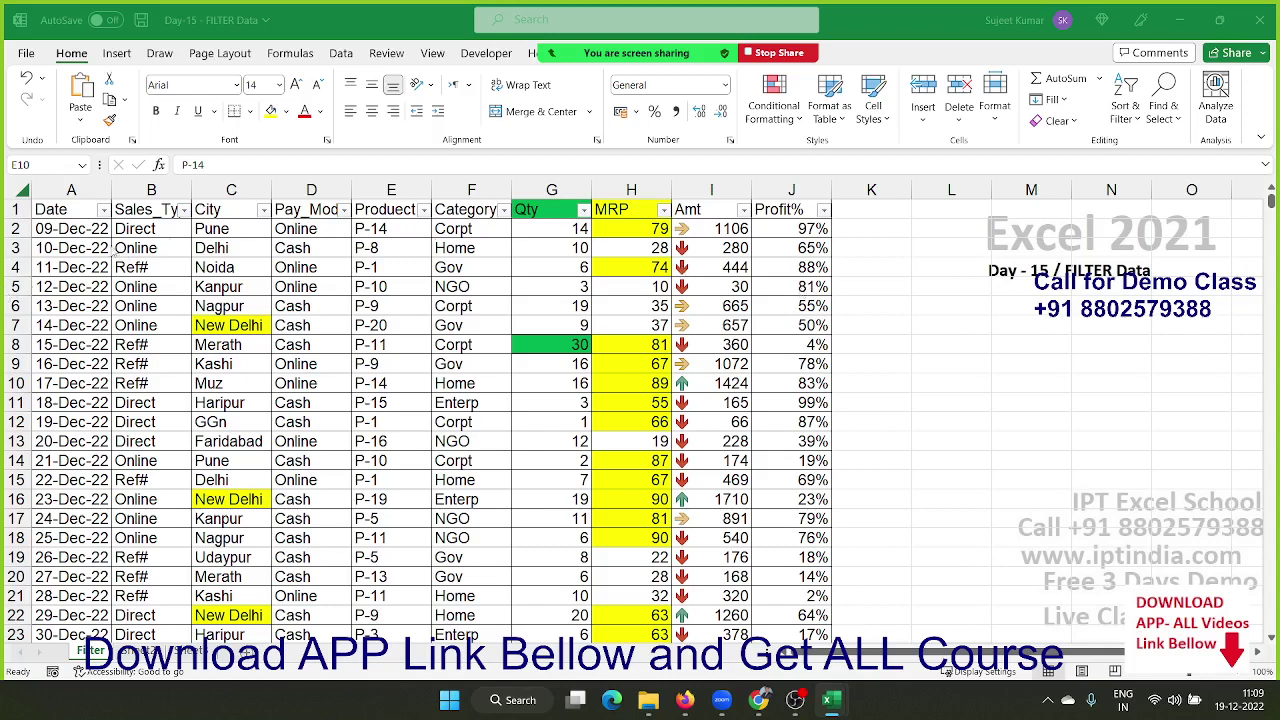
Step: Select the Sales_Type data column and look at its filter options without changing them
left_click(118, 240)
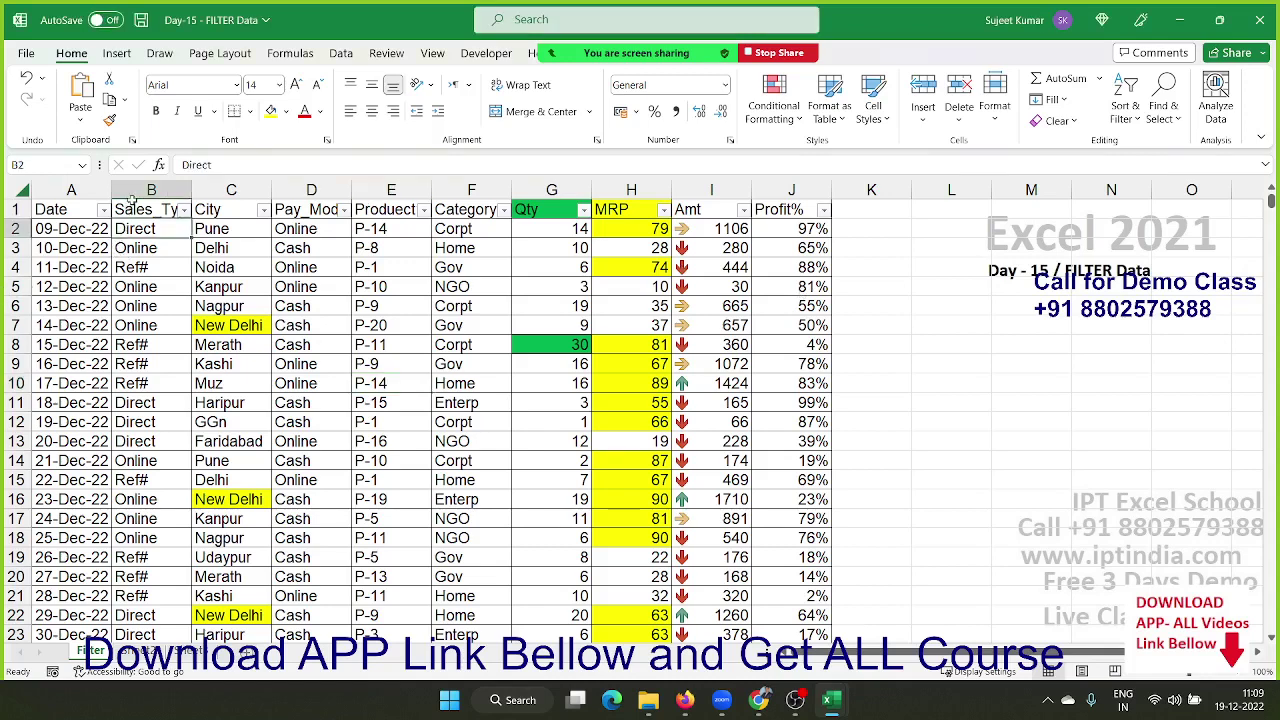
left_click(133, 203)
key("ctrl+shift+Down")
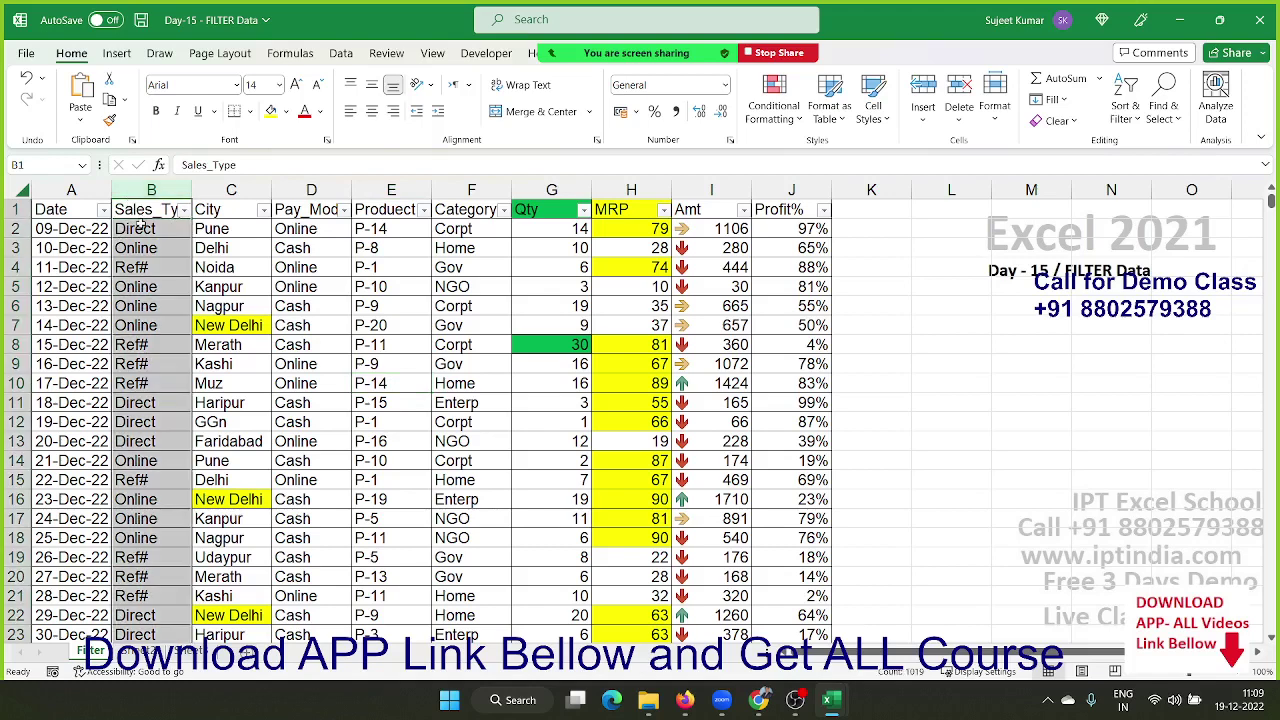
left_click(143, 222)
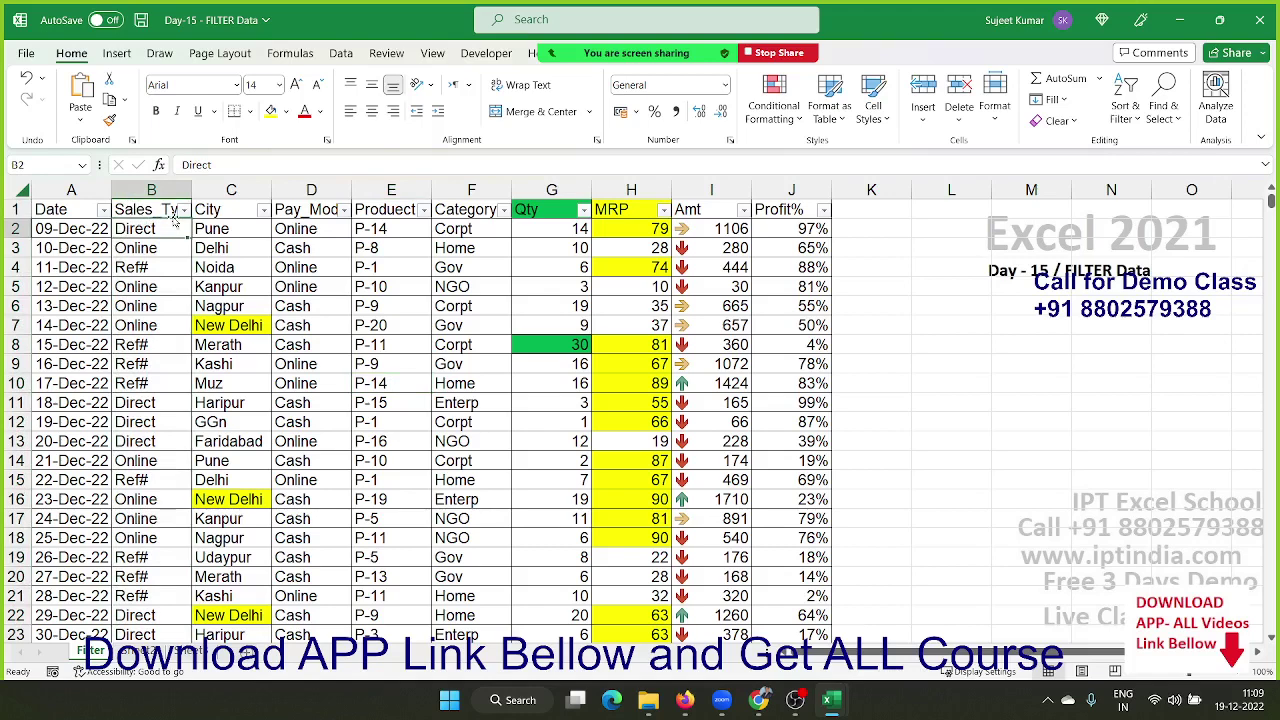
left_click(185, 210)
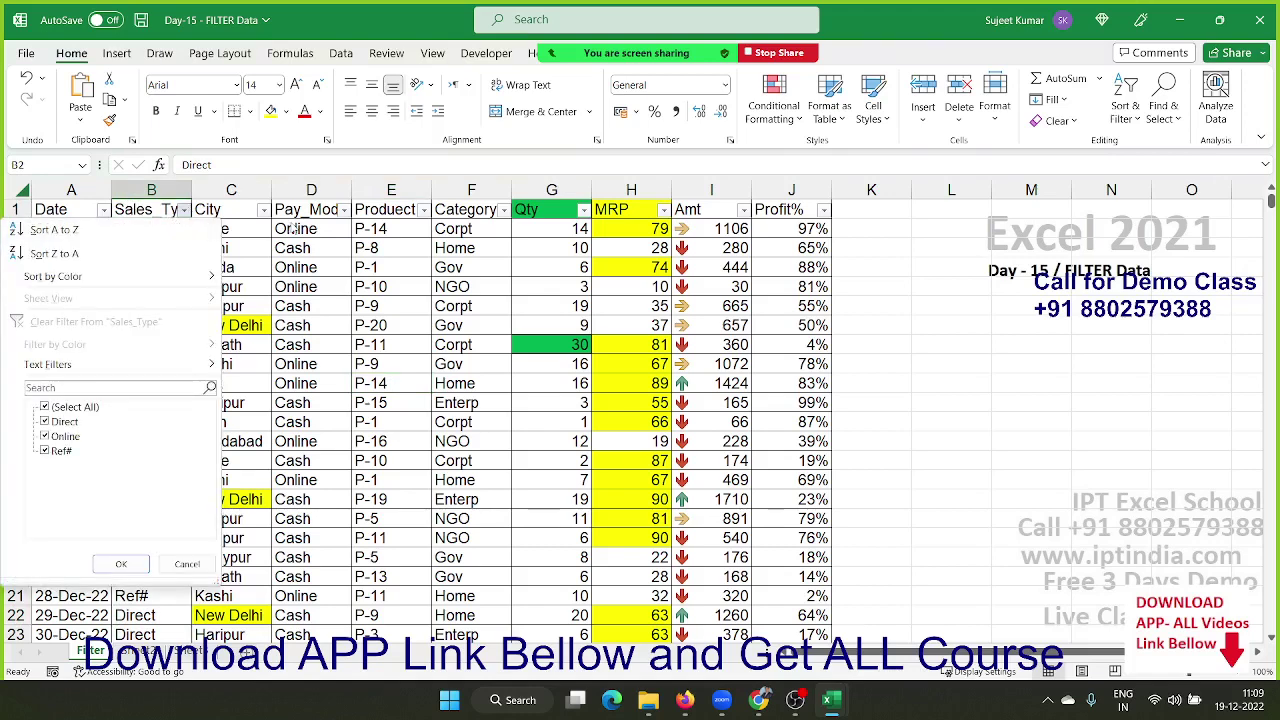
left_click(288, 230)
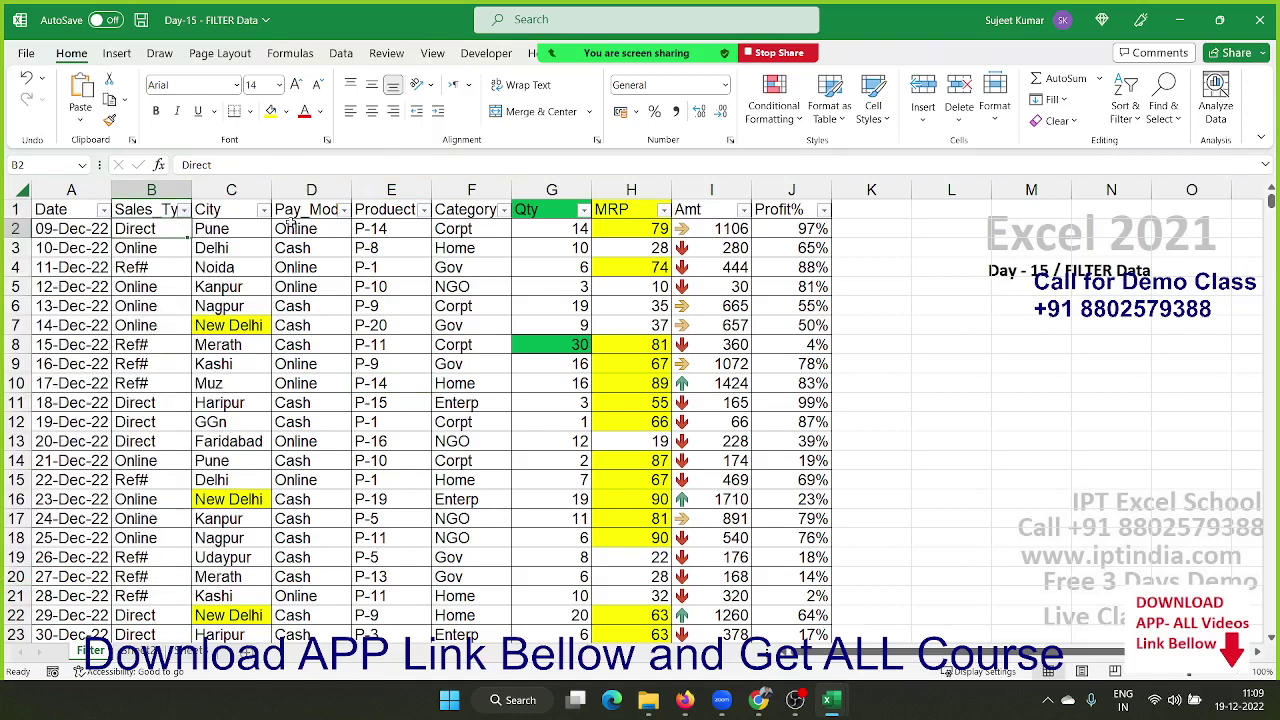
Step: Look at the Qty and Date filter lists and the Sort & Filter menu, leaving all unchanged
left_click(584, 210)
left_click(660, 246)
left_click(104, 210)
left_click(285, 236)
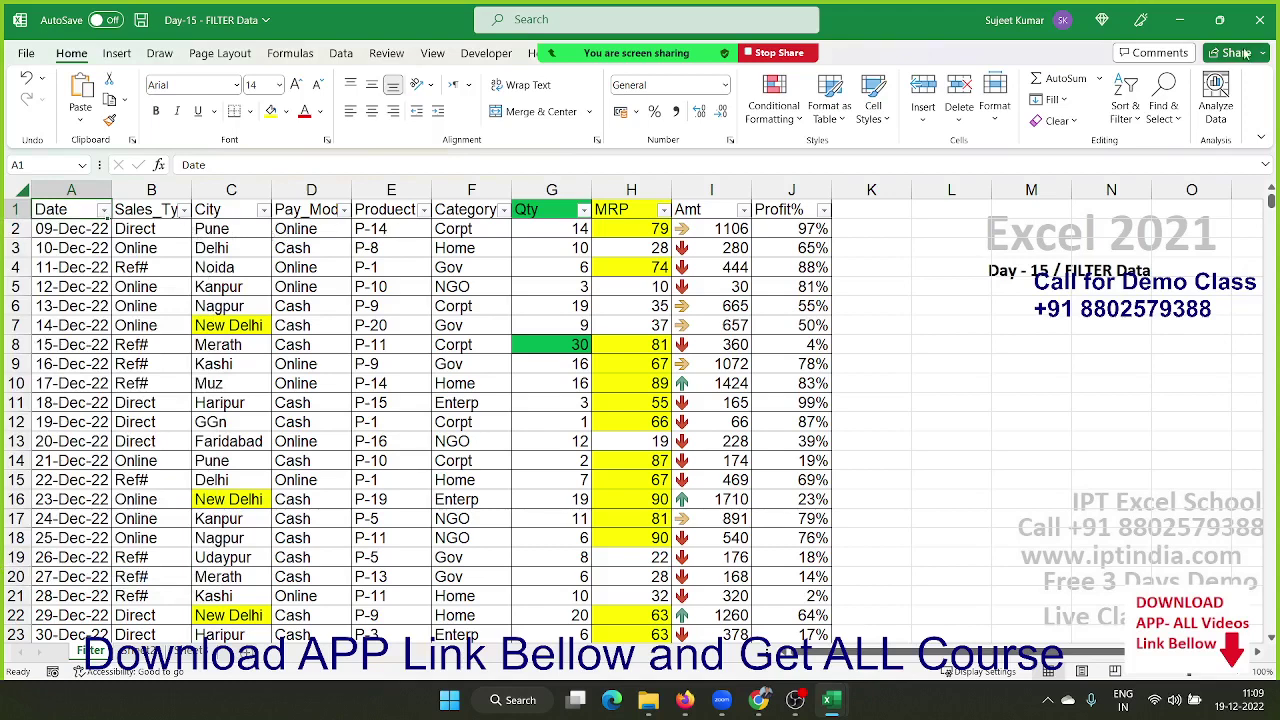
left_click(1112, 118)
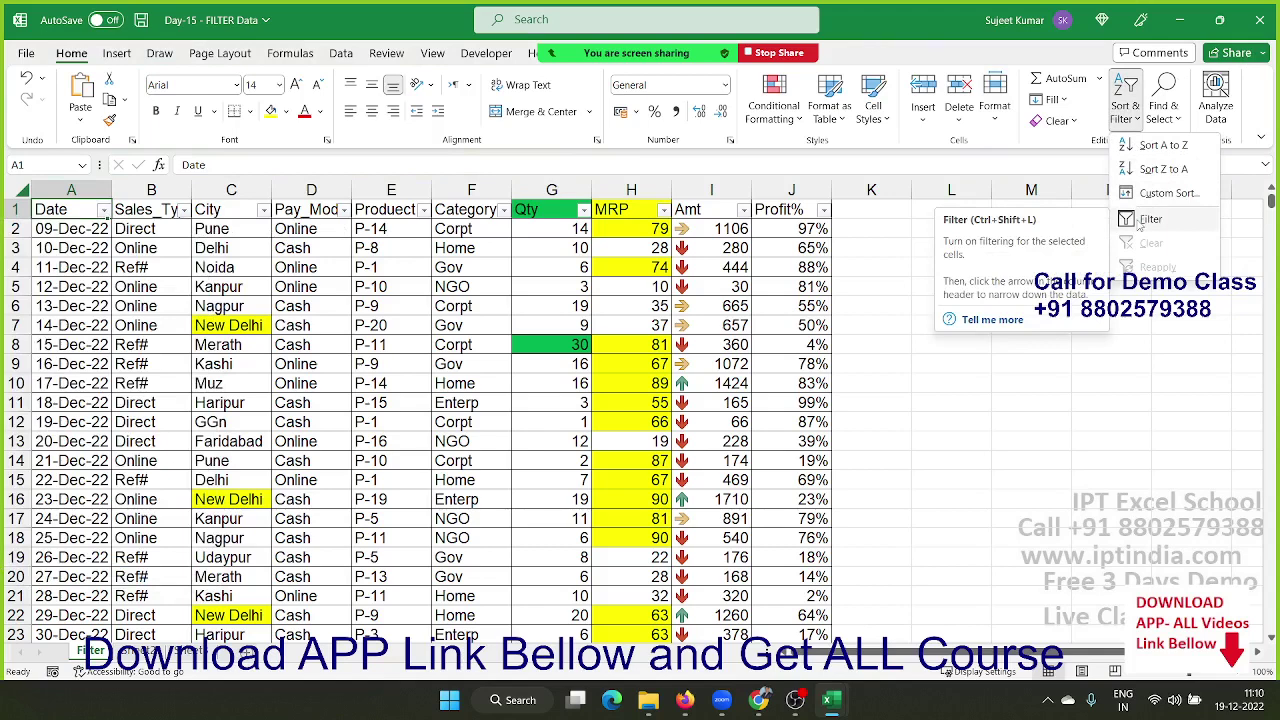
key("Escape")
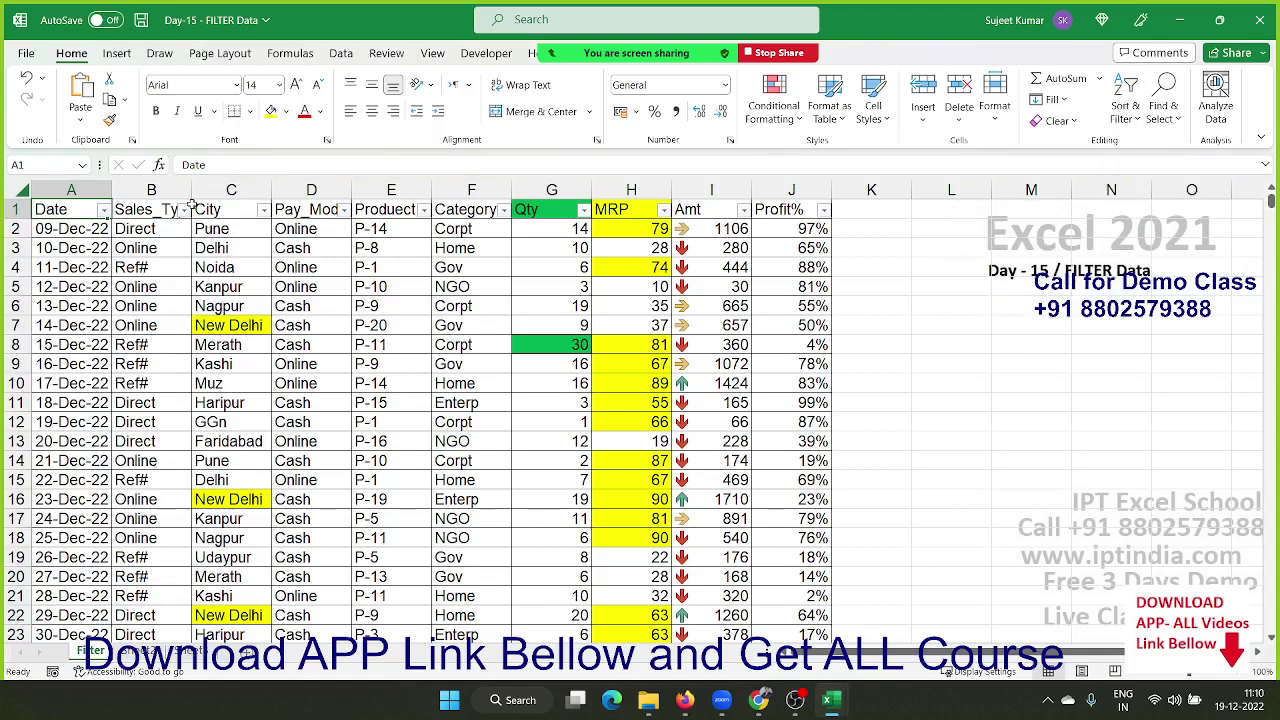
Step: Filter Sales_Type to show only Direct sales, then clear that filter
left_click(184, 210)
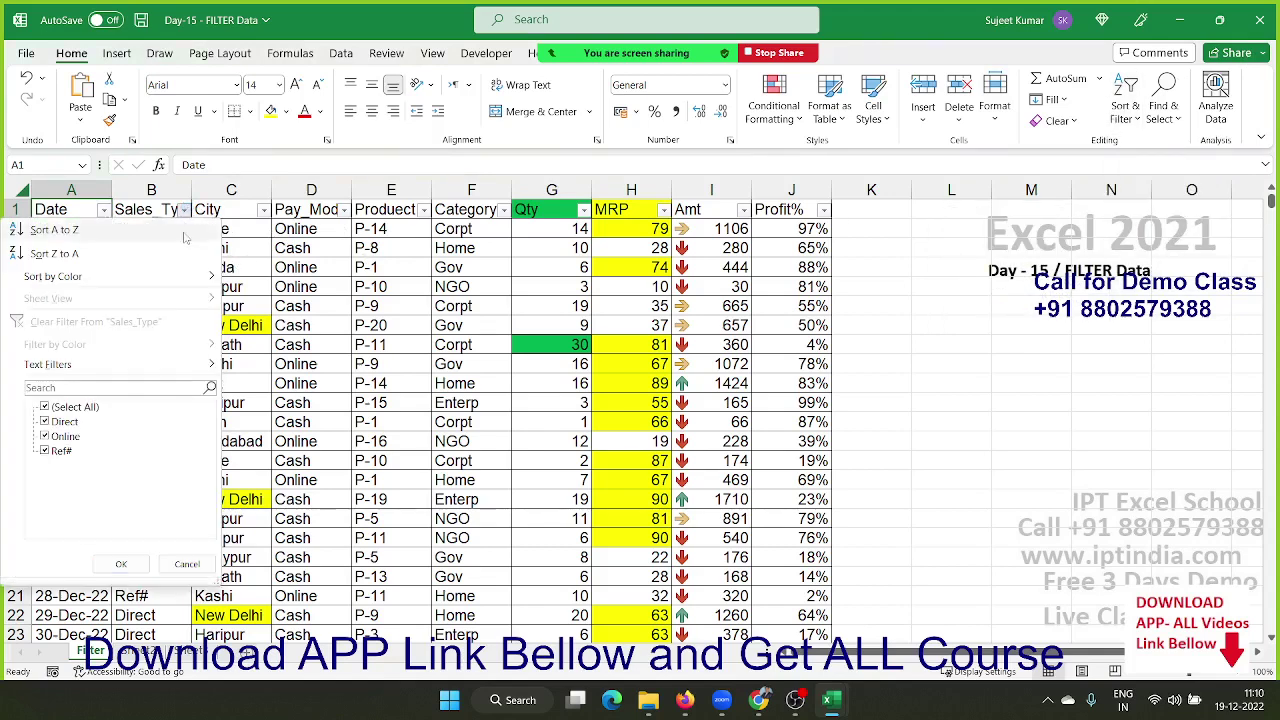
left_click(44, 407)
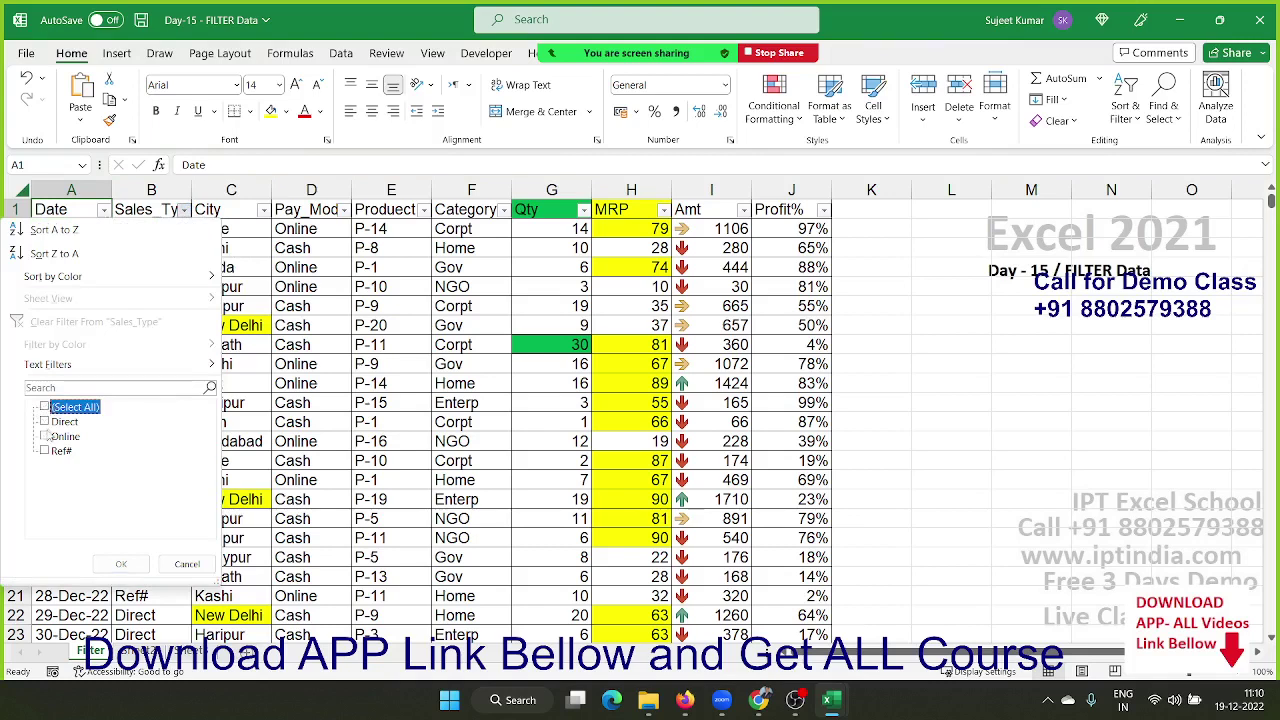
left_click(44, 421)
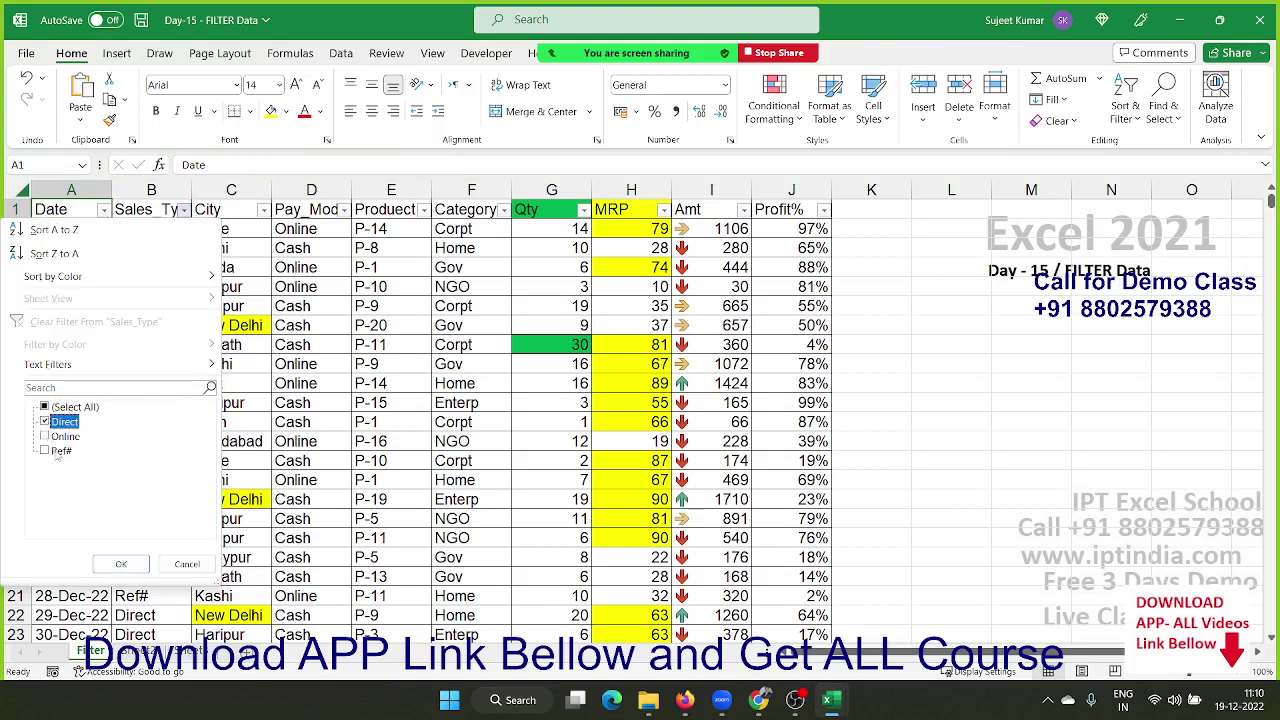
left_click(114, 563)
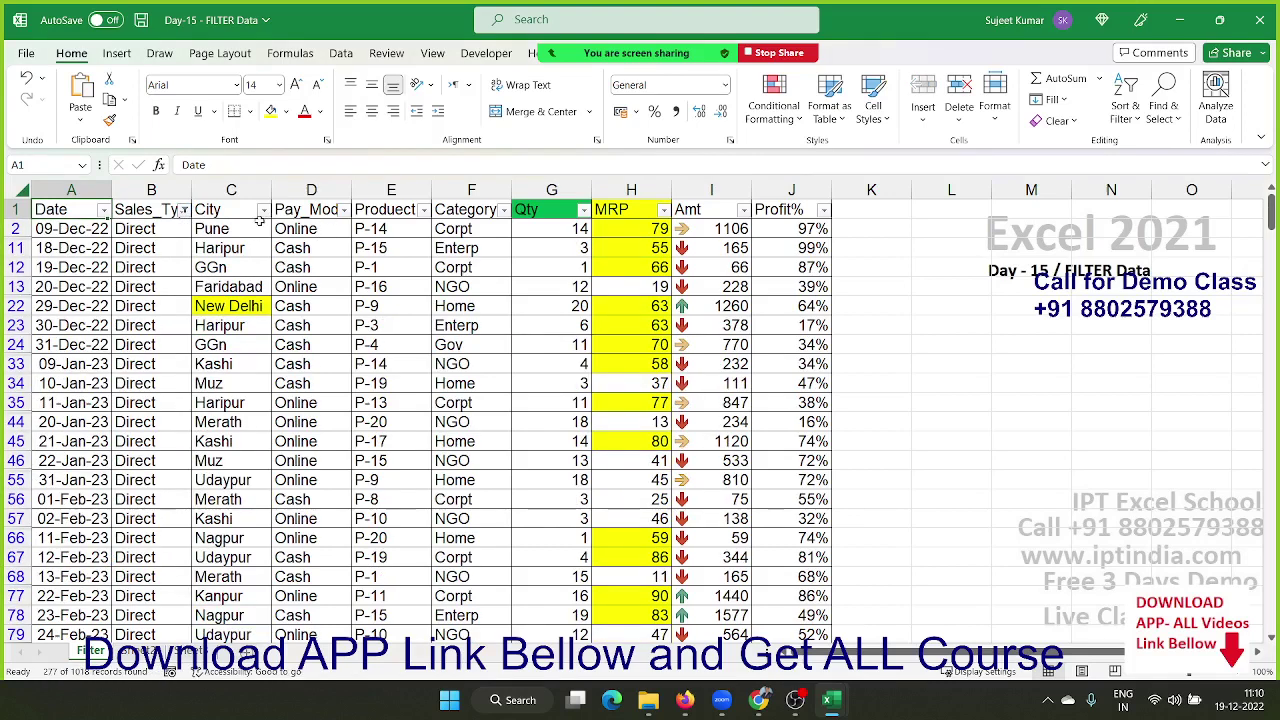
left_click(184, 210)
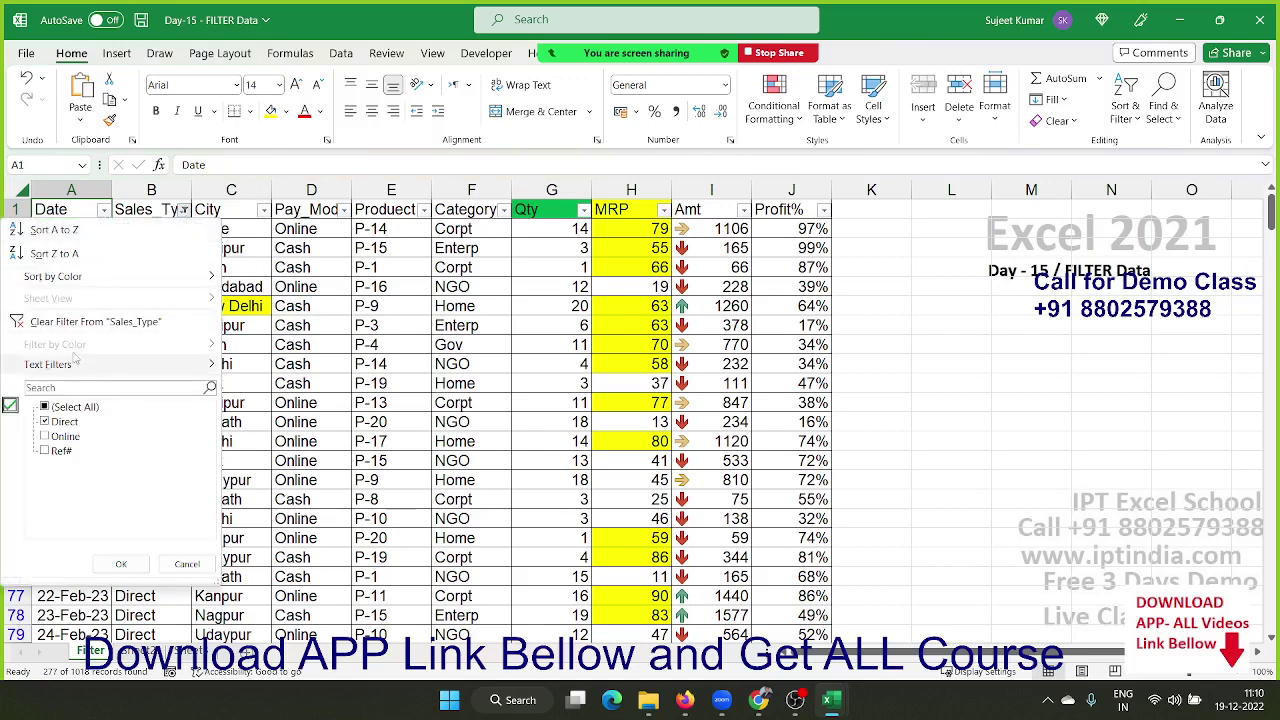
left_click(90, 322)
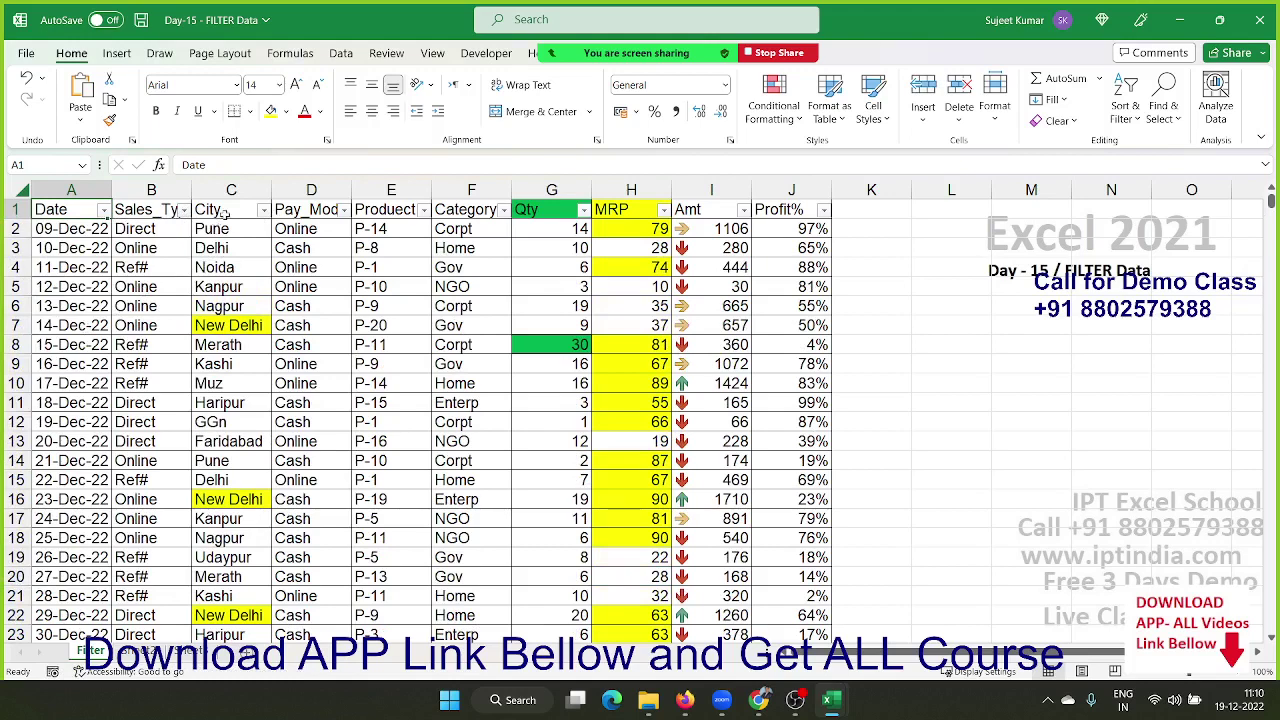
Step: Apply a City text filter showing only cities that contain Delhi
left_click(225, 213)
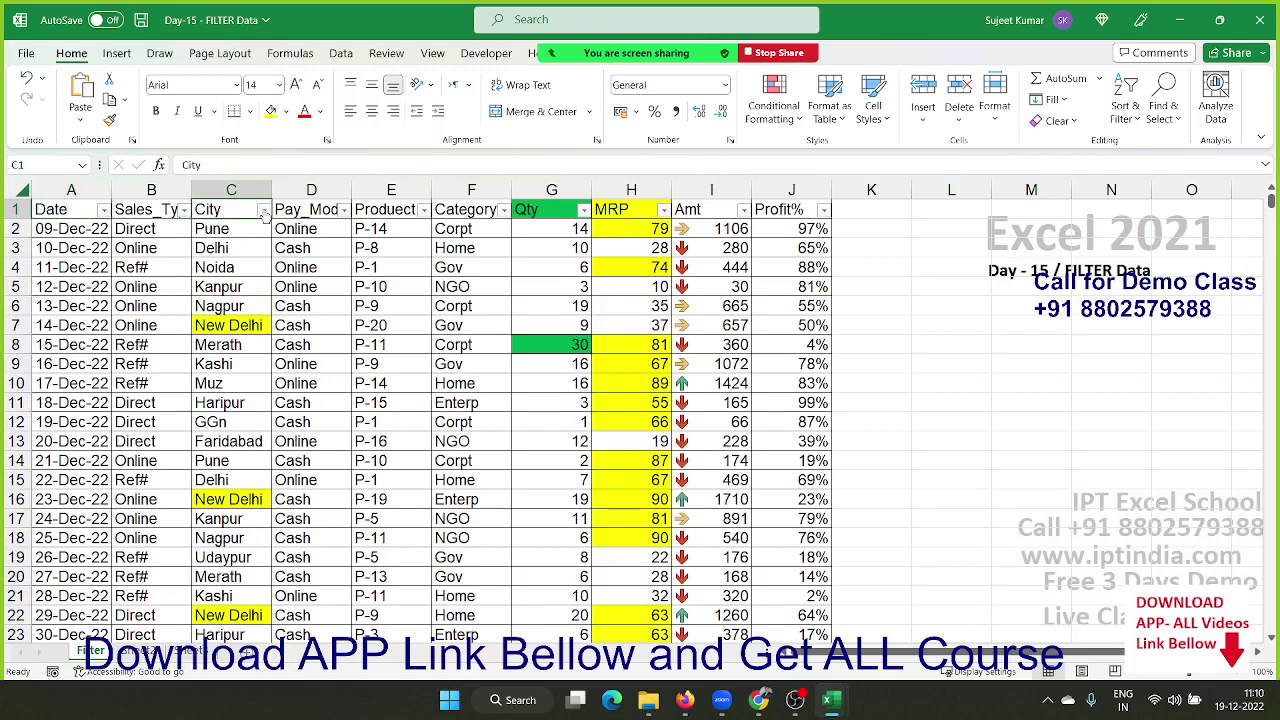
left_click(263, 210)
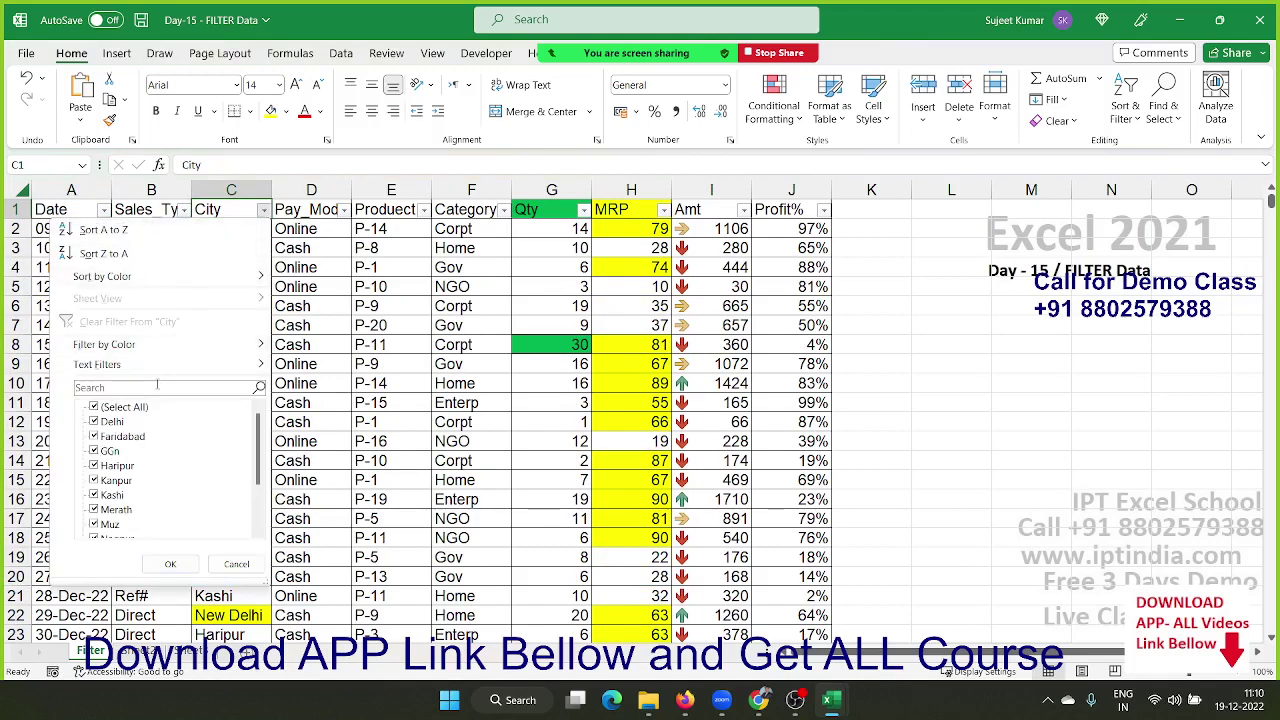
mouse_move(97, 364)
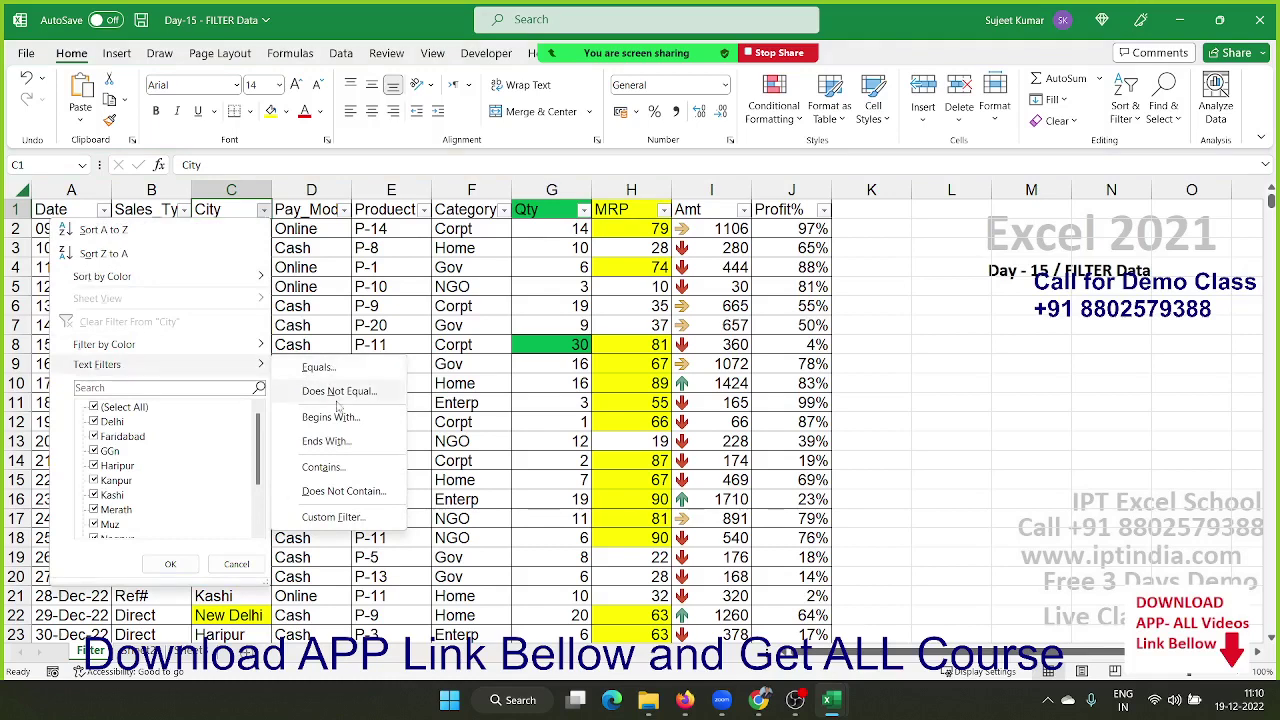
left_click(322, 467)
type("Delhi")
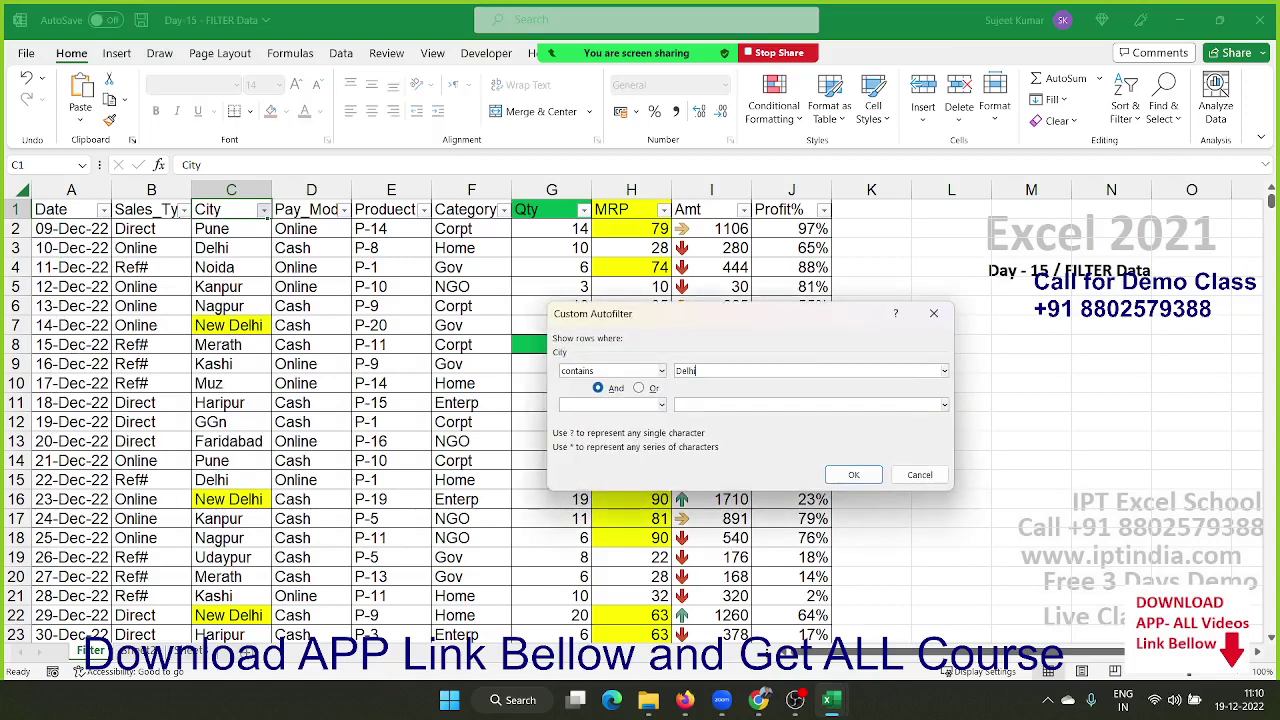
left_click(854, 474)
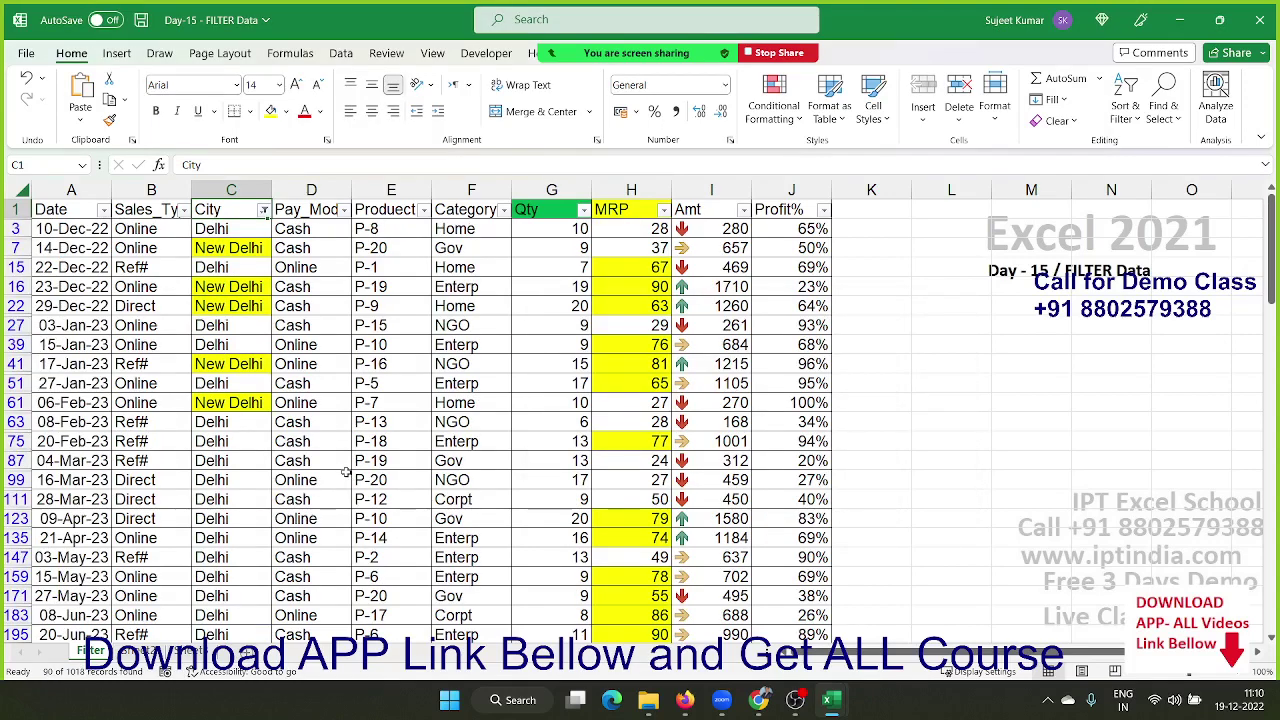
Step: Switch the City filter to does-not-contain Delhi, then clear it
left_click(264, 210)
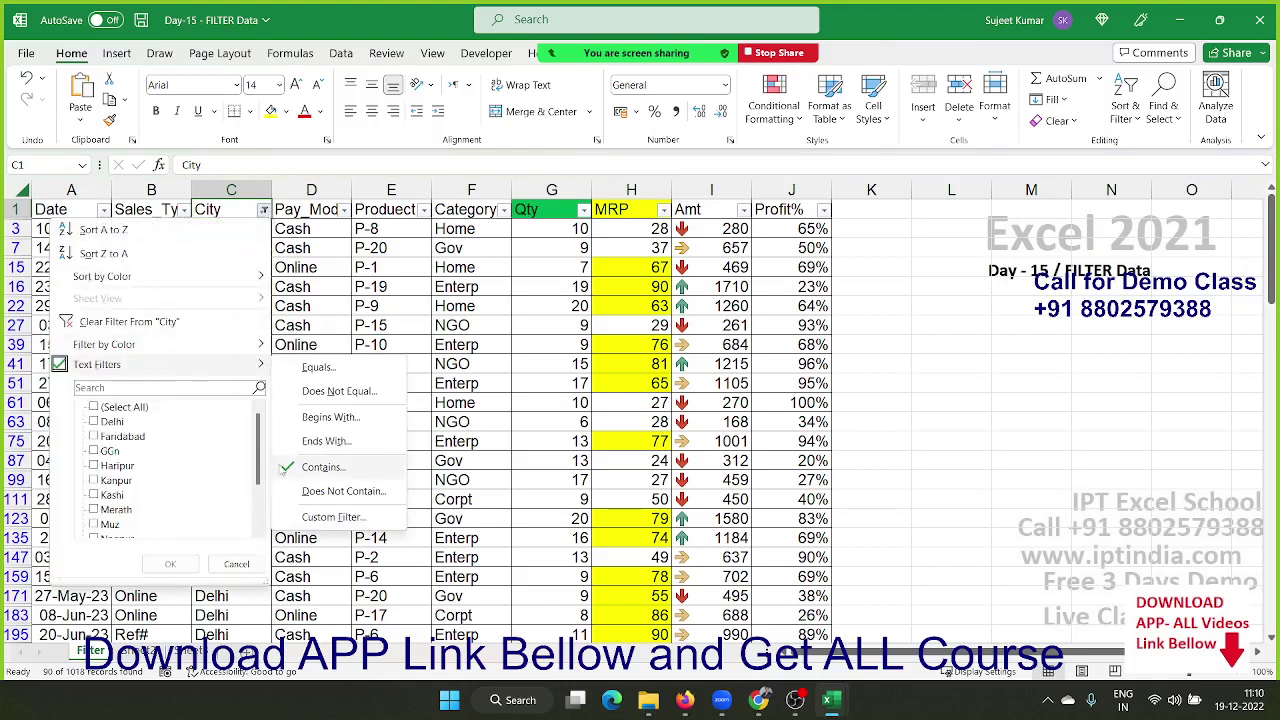
left_click(330, 490)
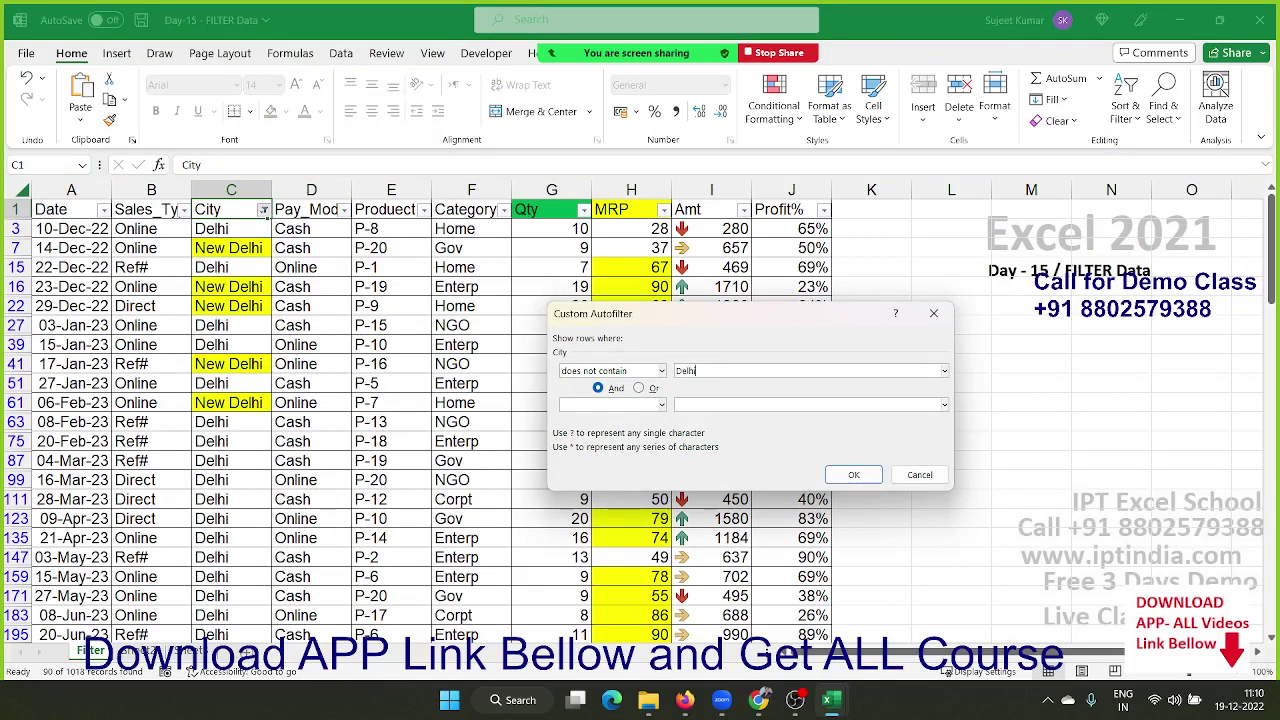
left_click(854, 474)
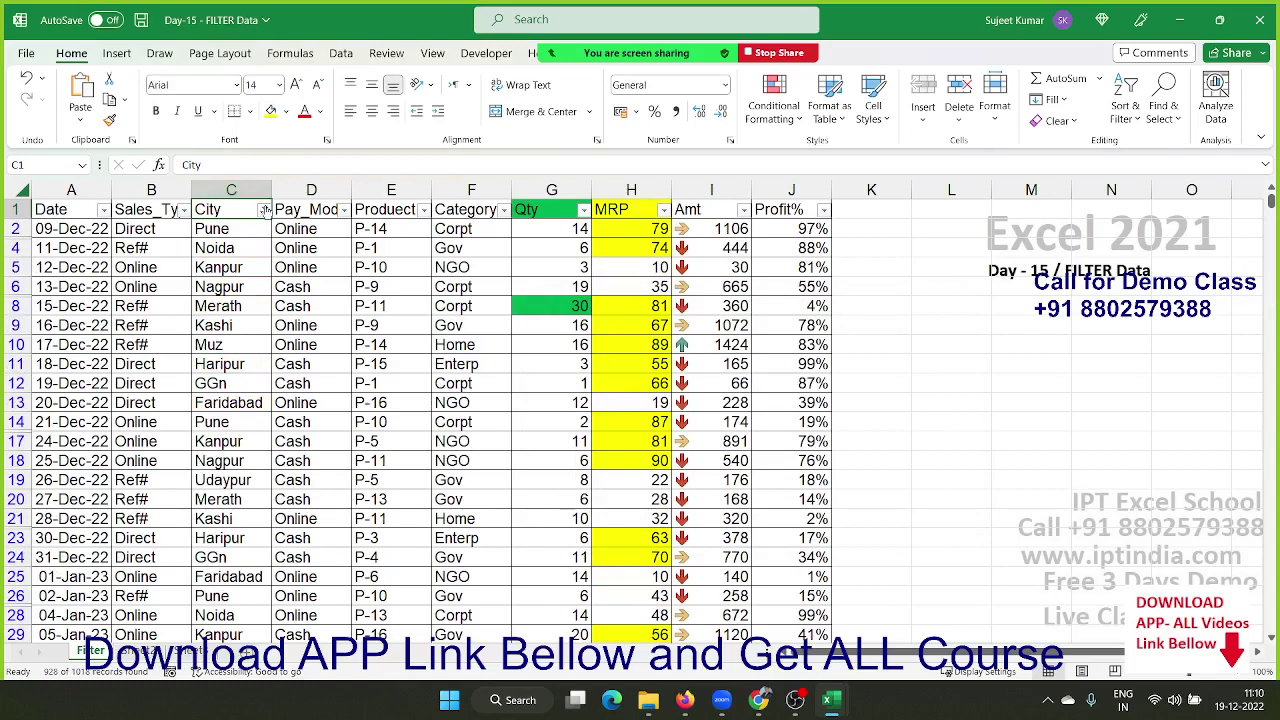
left_click(263, 209)
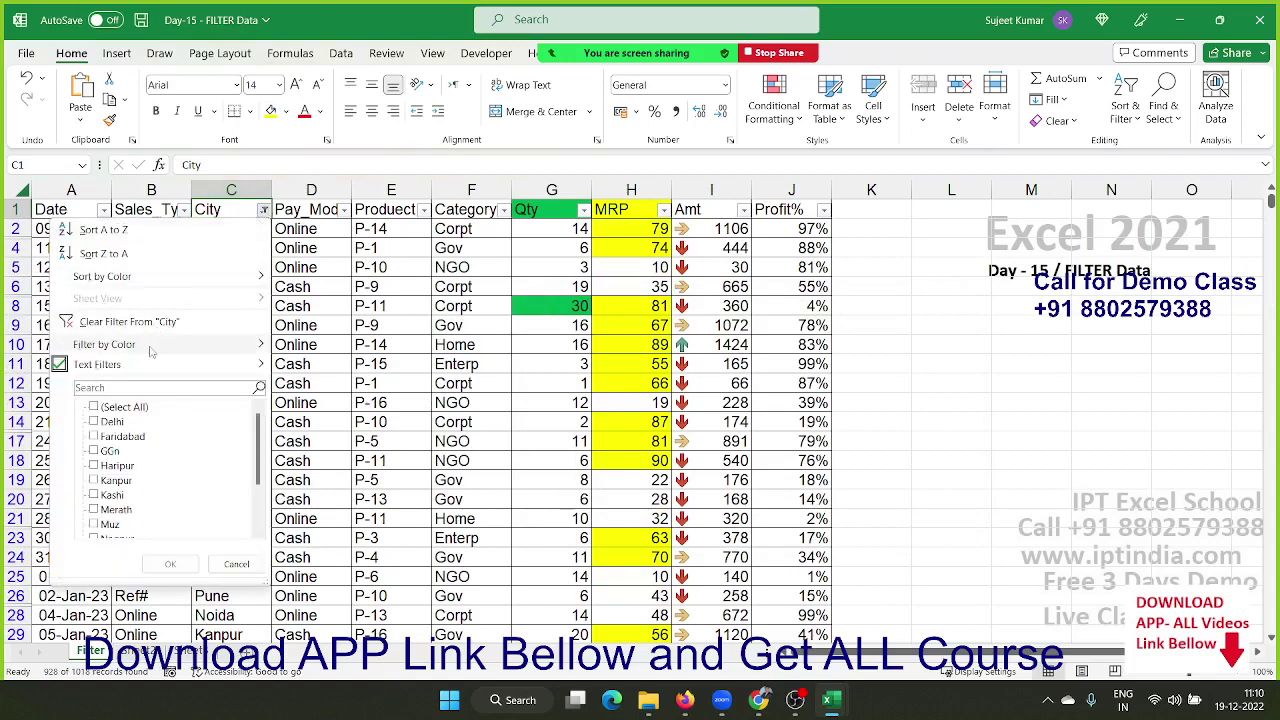
left_click(128, 321)
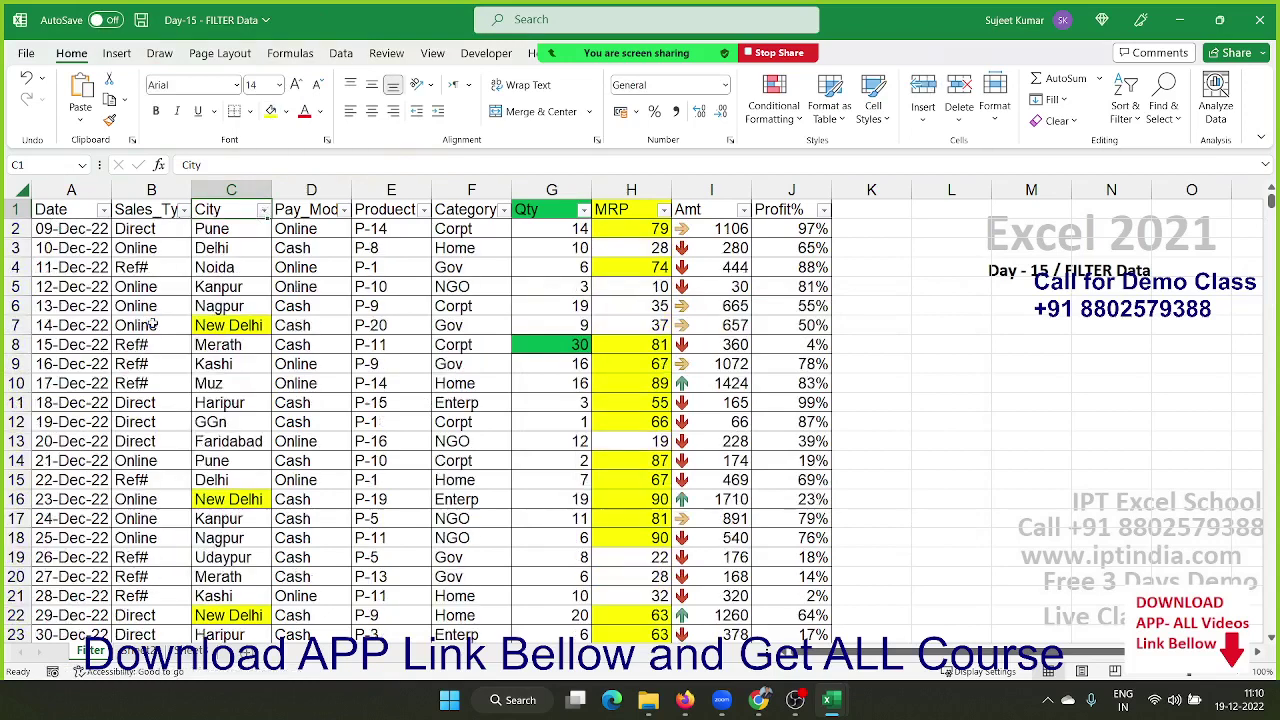
Step: Filter City by yellow cell colour, then clear the City filter
left_click(263, 209)
mouse_move(104, 344)
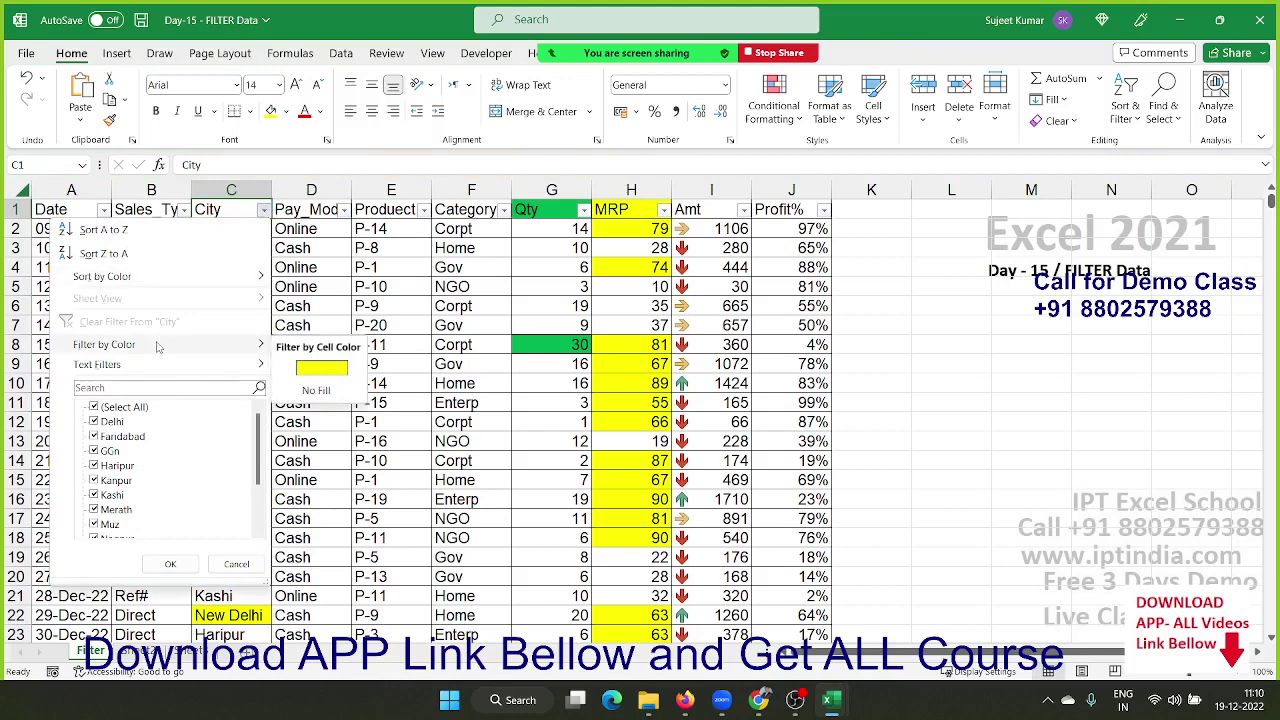
left_click(301, 372)
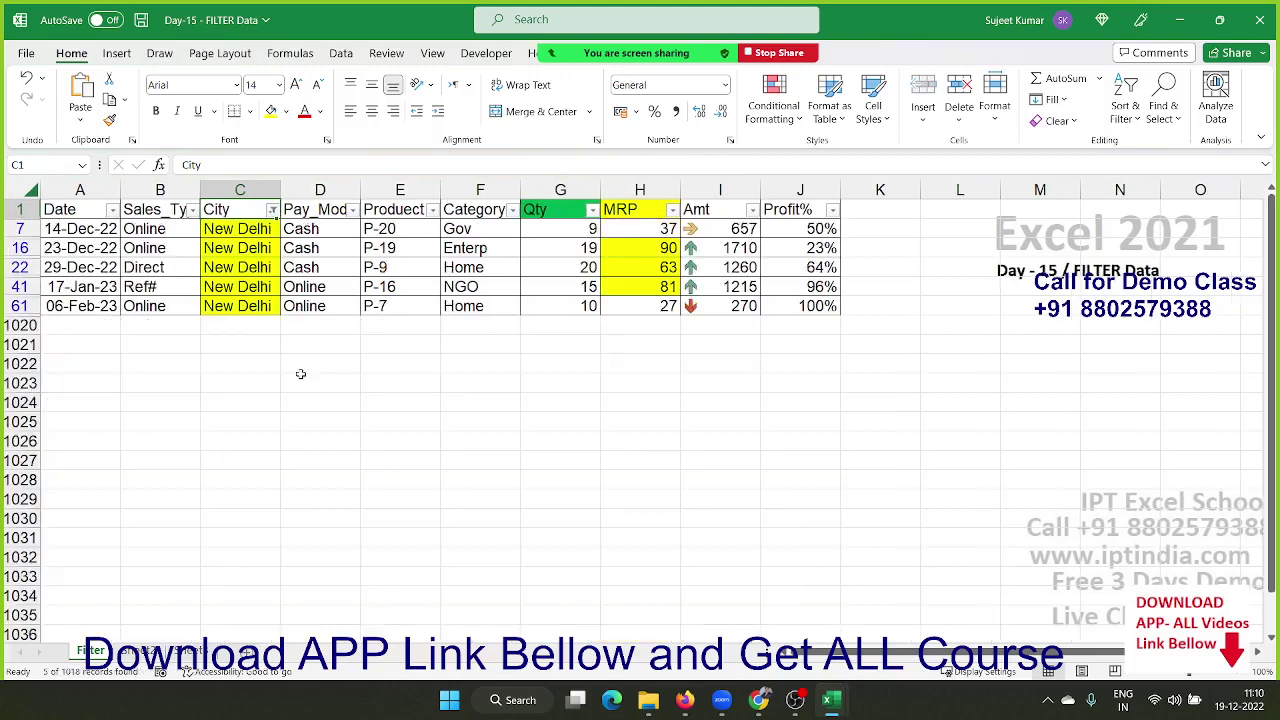
left_click(272, 210)
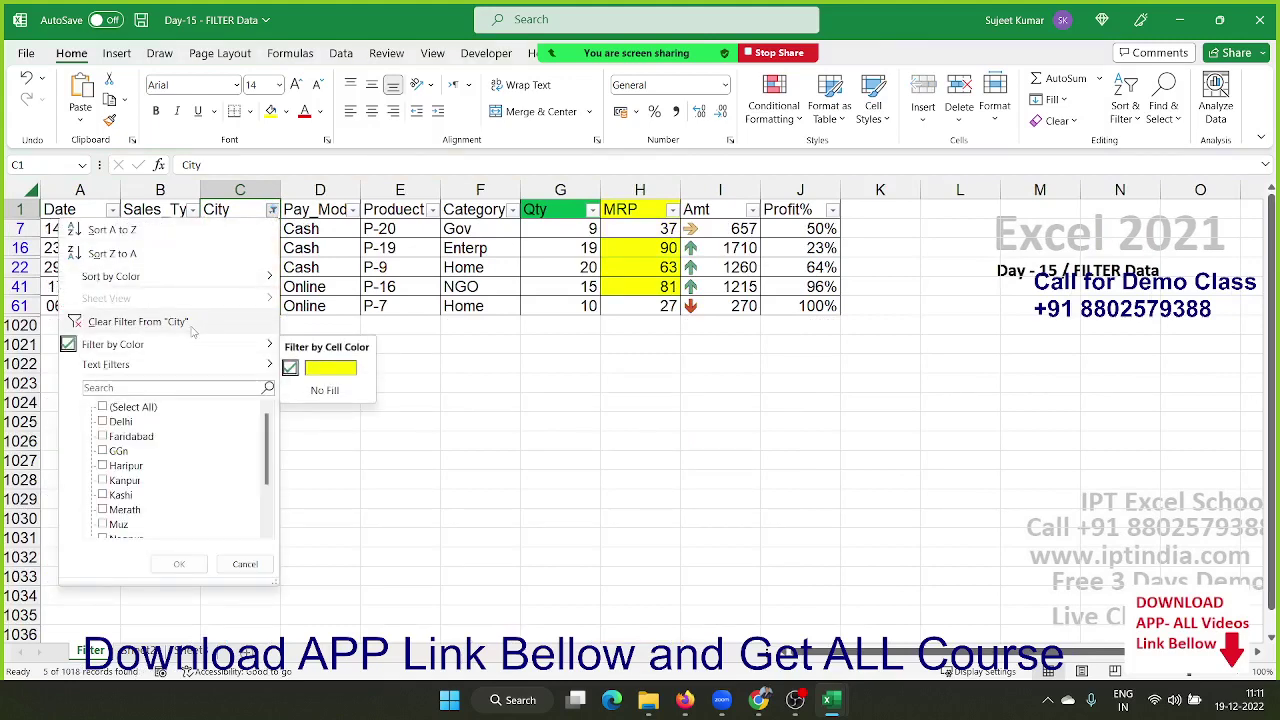
left_click(190, 323)
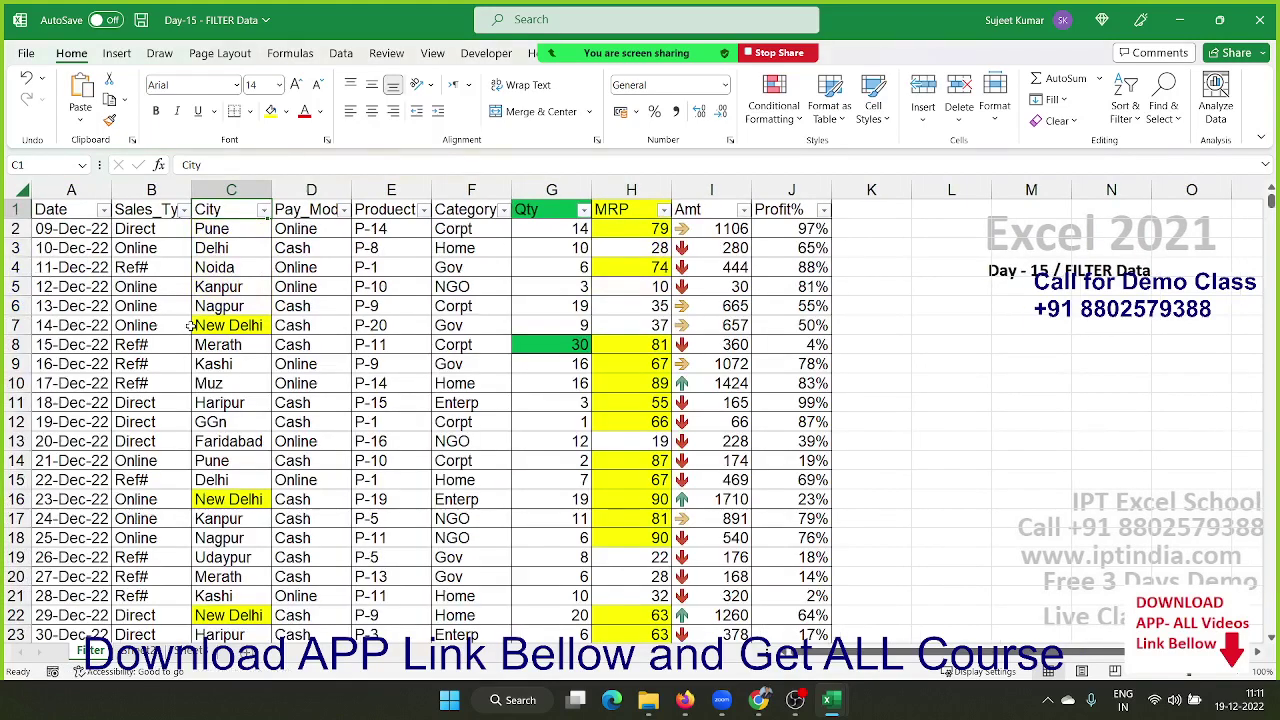
Step: Filter Amt by the red down-arrow icon, then clear the Amt filter
left_click(710, 210)
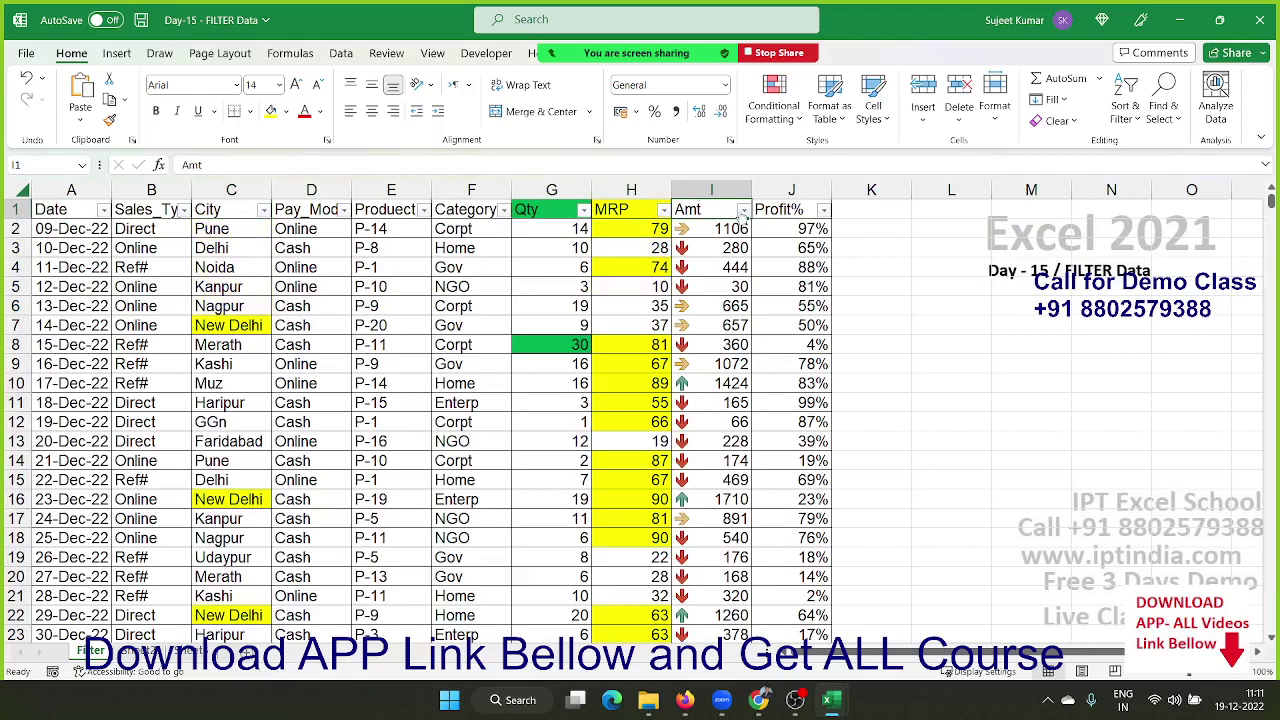
left_click(743, 210)
mouse_move(585, 344)
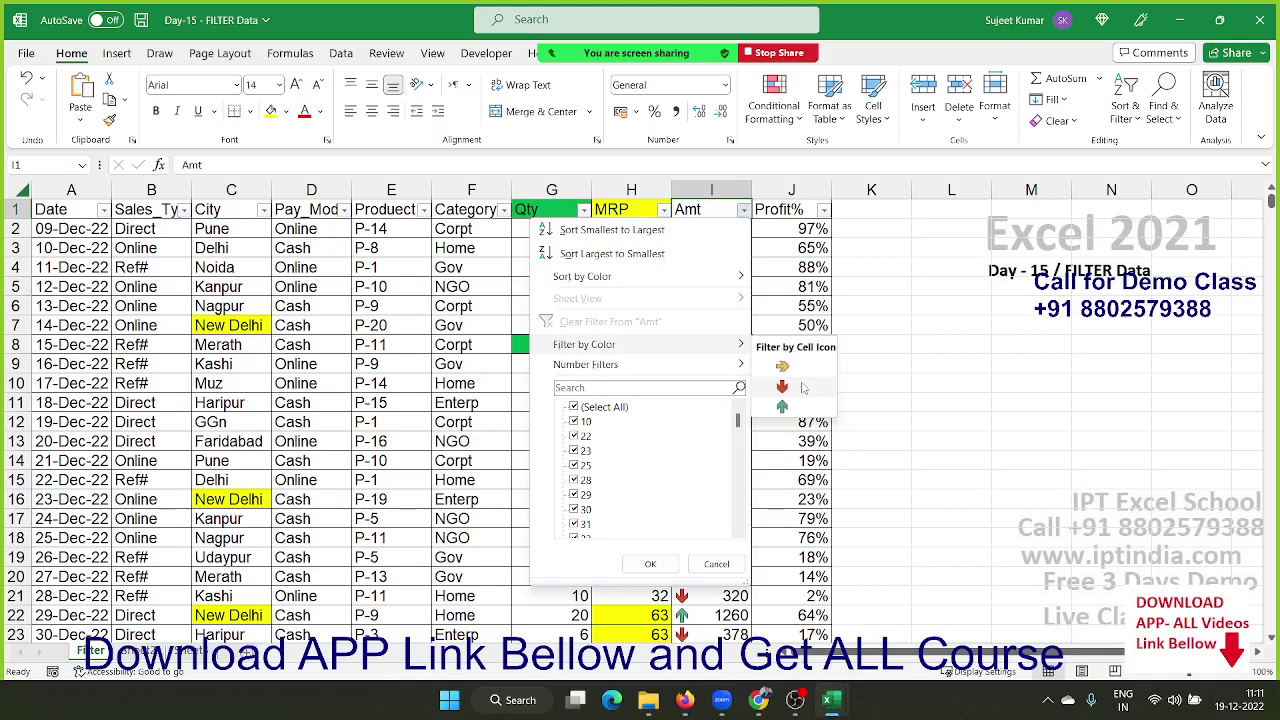
left_click(795, 385)
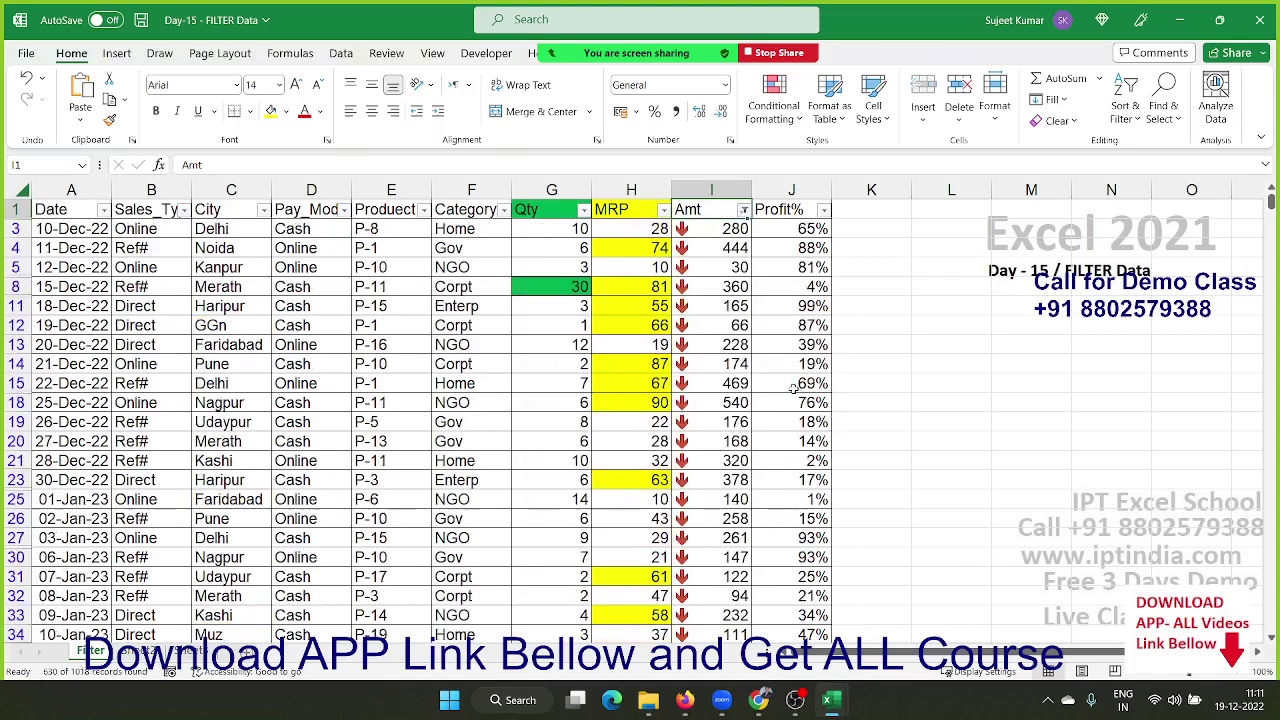
left_click(744, 210)
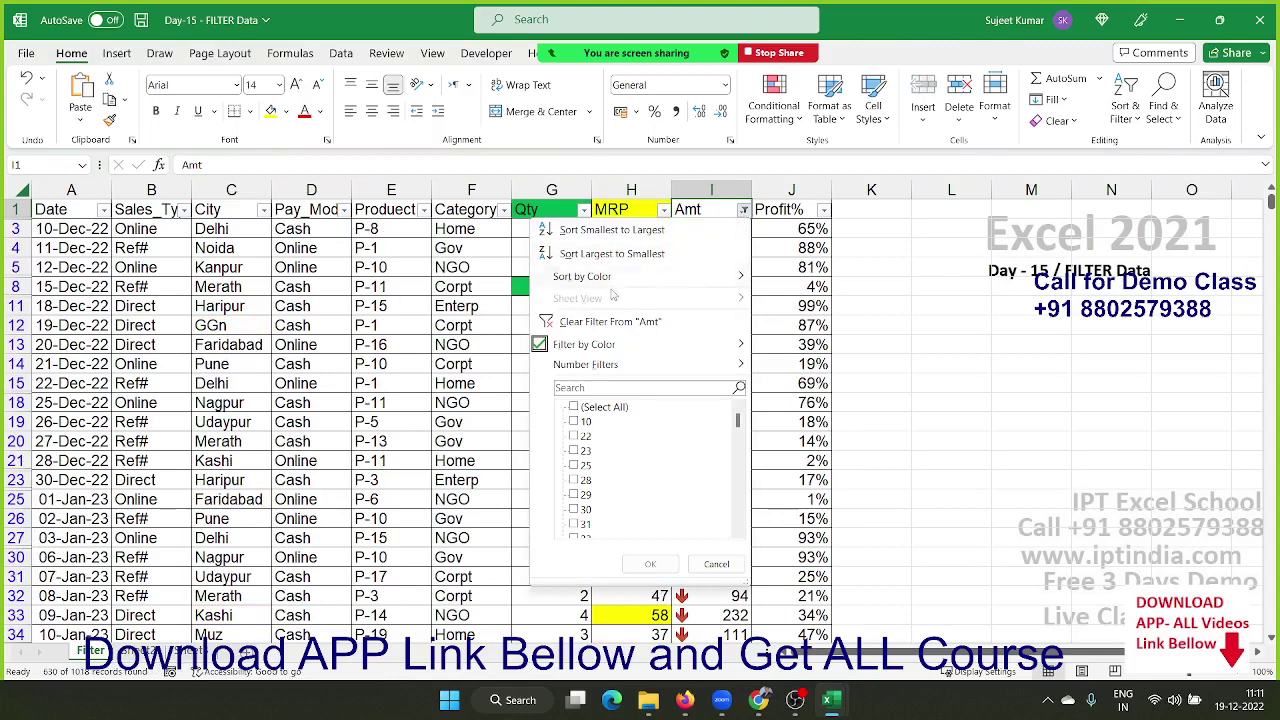
left_click(569, 323)
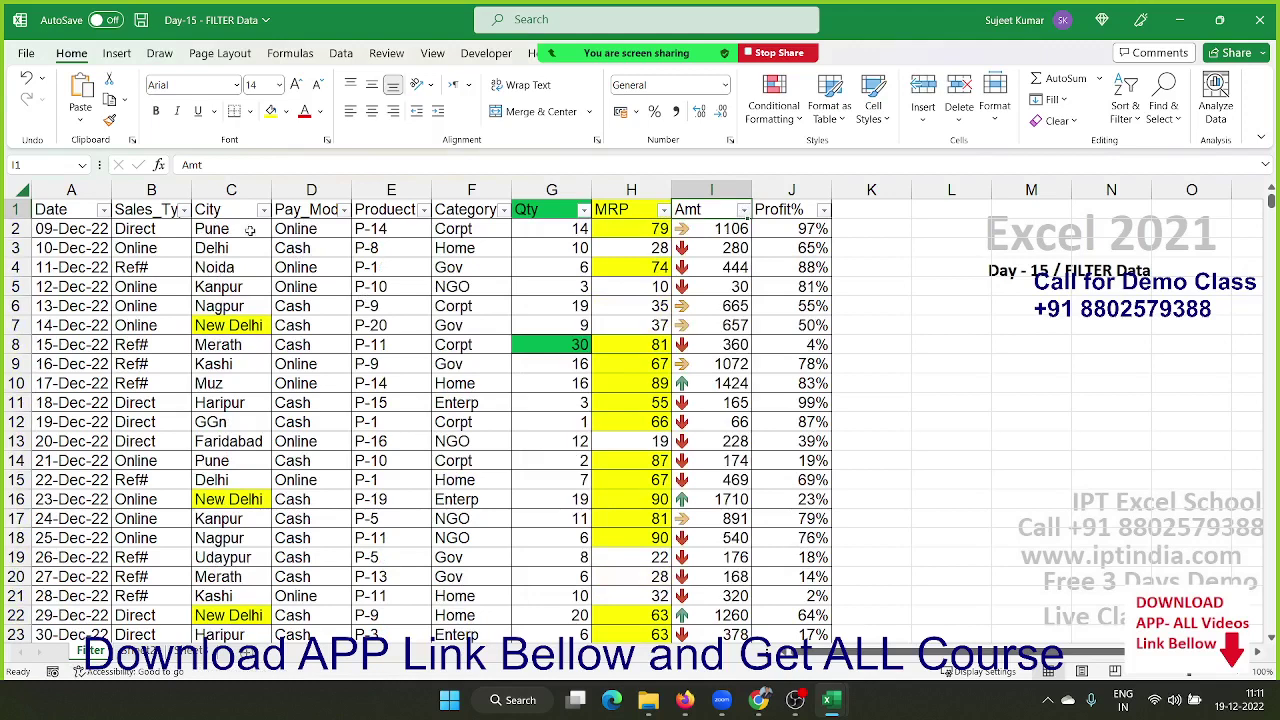
Step: Filter Sales_Type to Online only by unticking Direct and Ref#
left_click(166, 232)
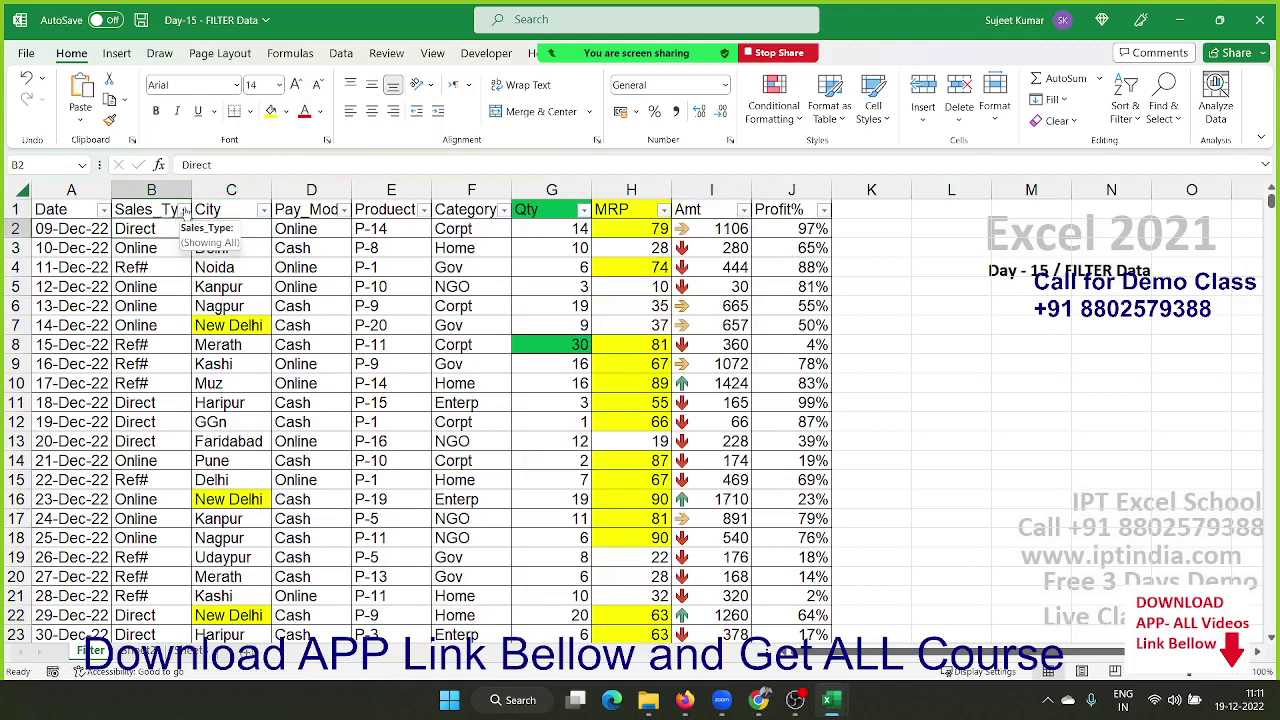
left_click(184, 210)
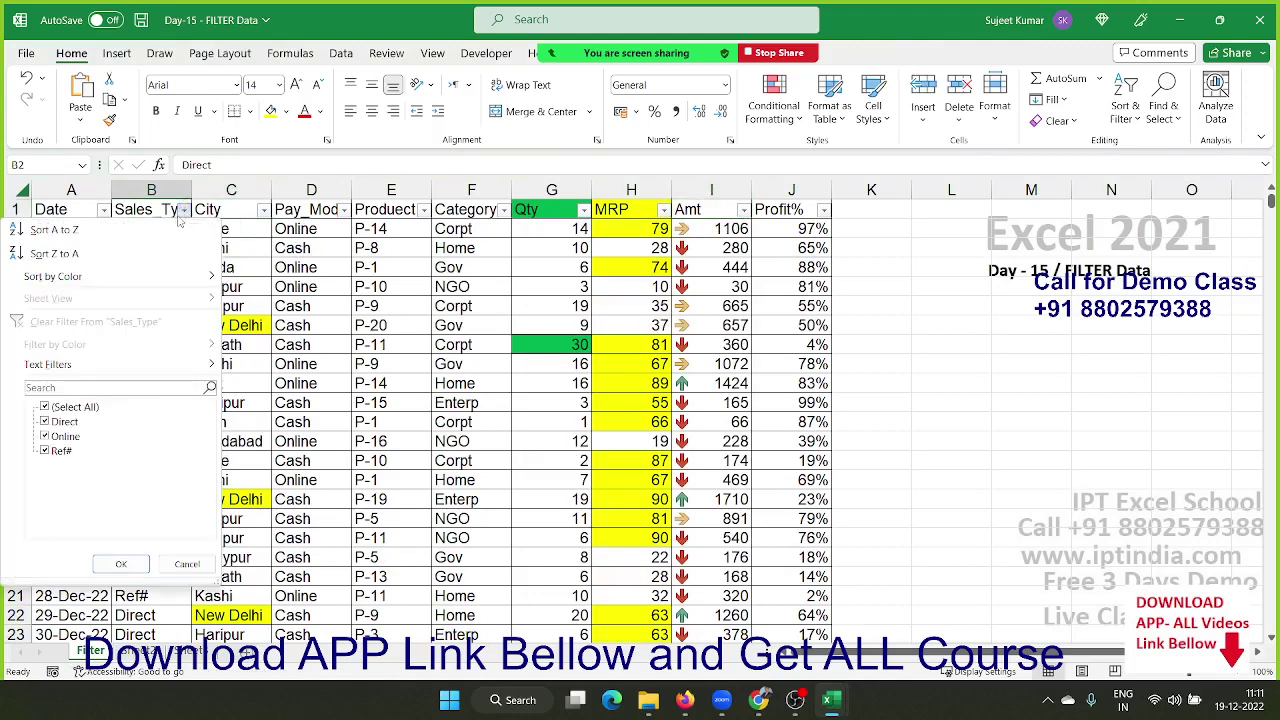
left_click(45, 407)
left_click(45, 436)
left_click(120, 564)
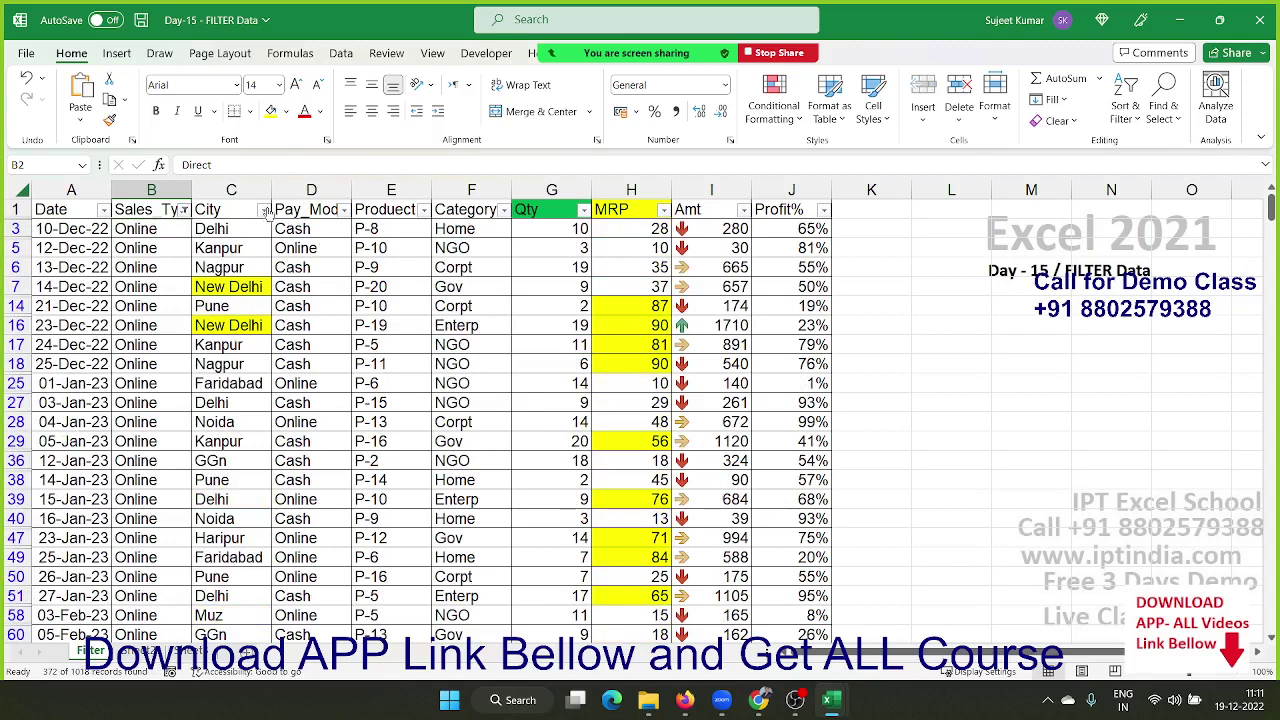
Step: Filter City to Delhi only and Pay_Mode to Cash only
left_click(263, 210)
left_click(118, 408)
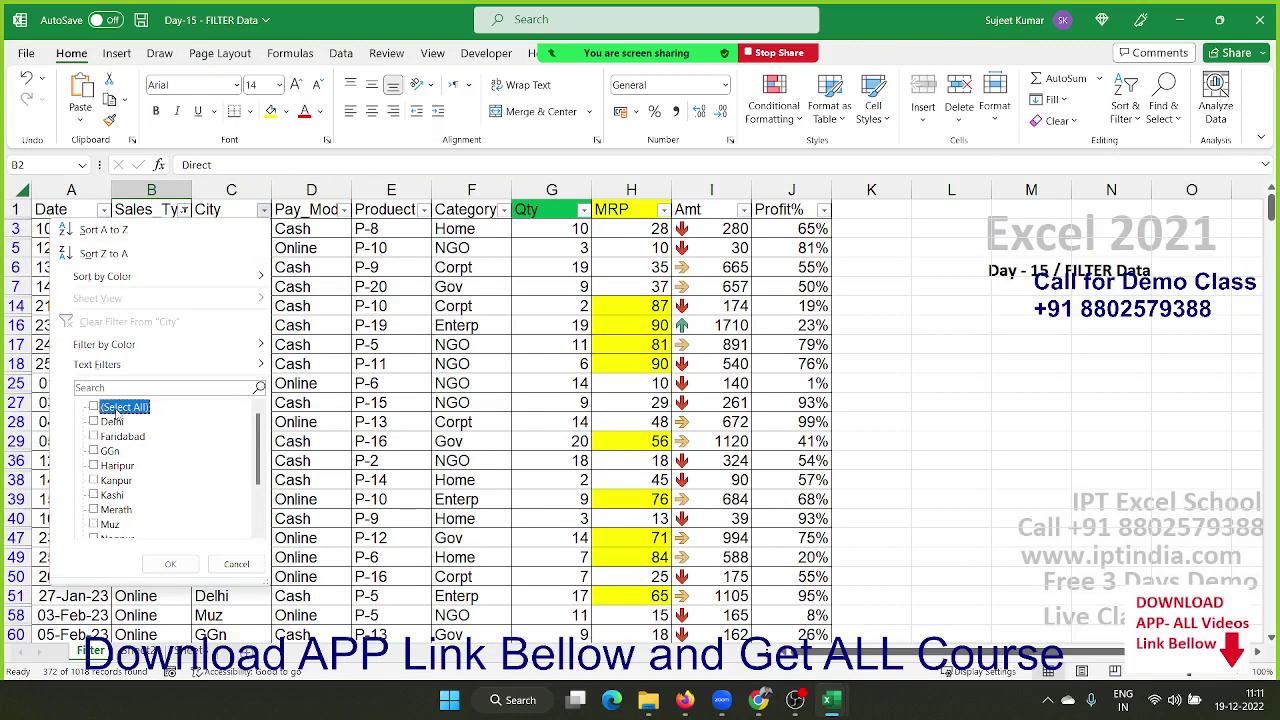
left_click(112, 422)
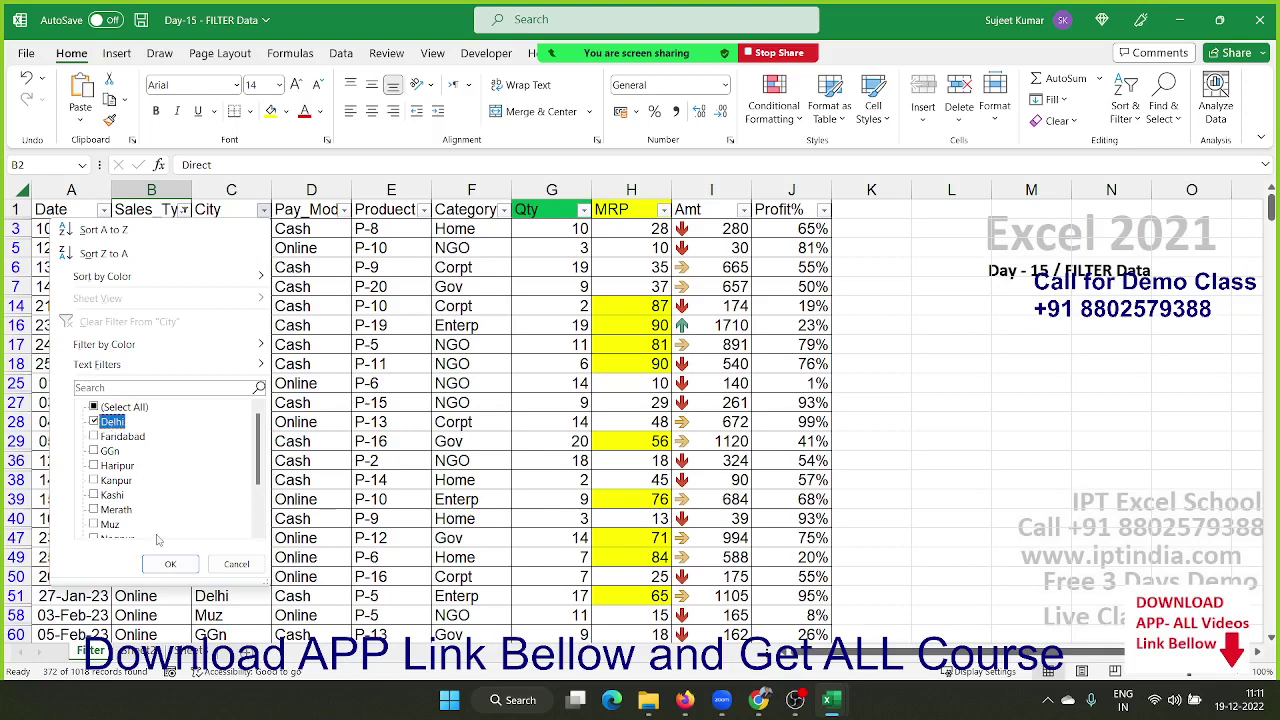
left_click(168, 564)
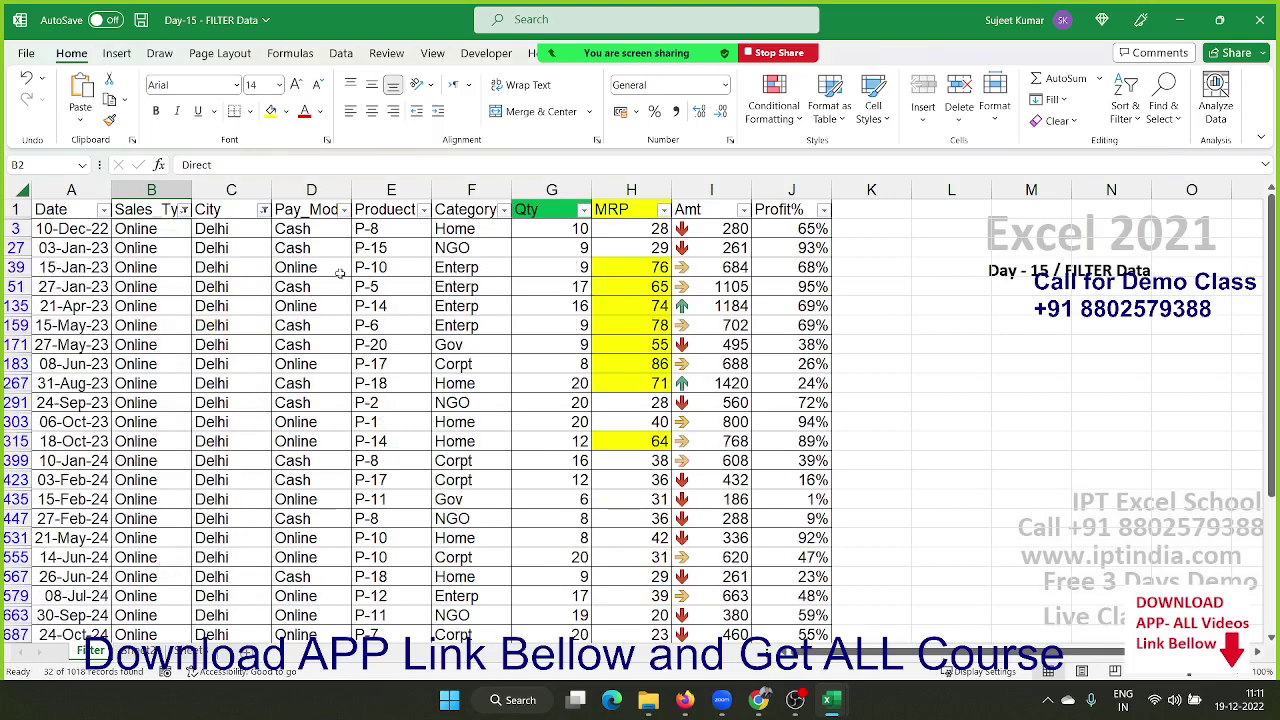
left_click(343, 210)
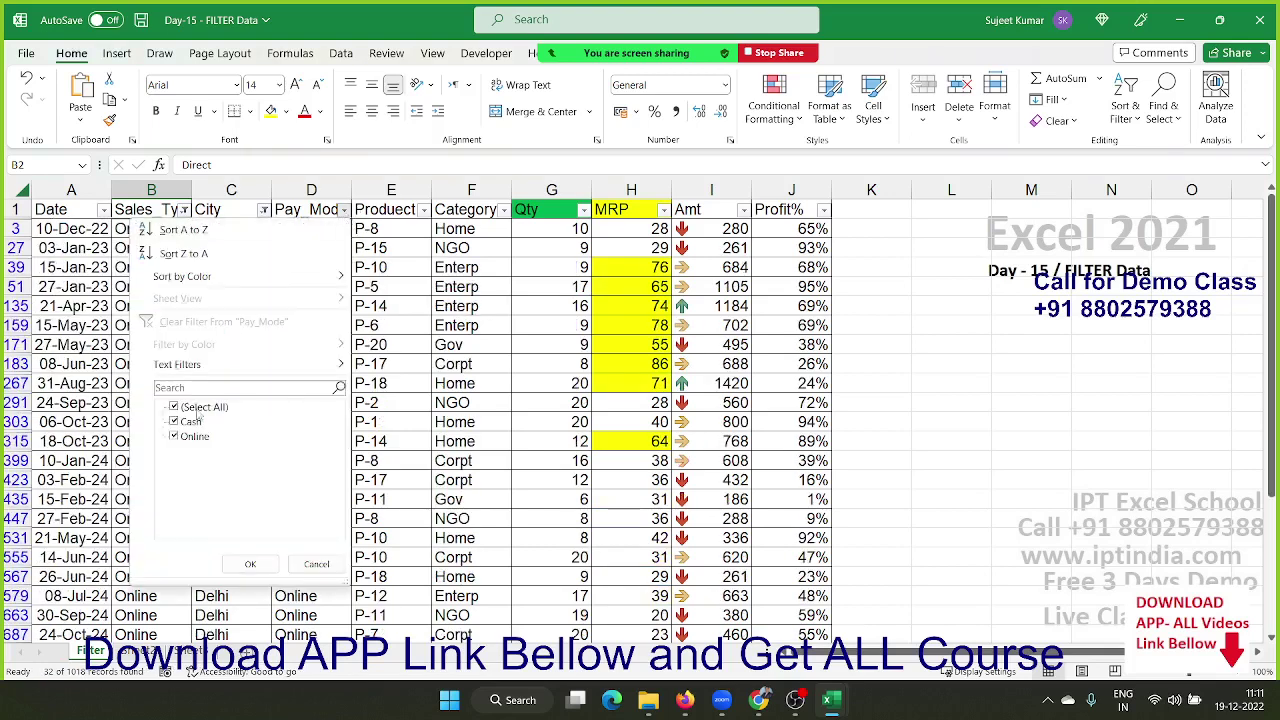
left_click(174, 437)
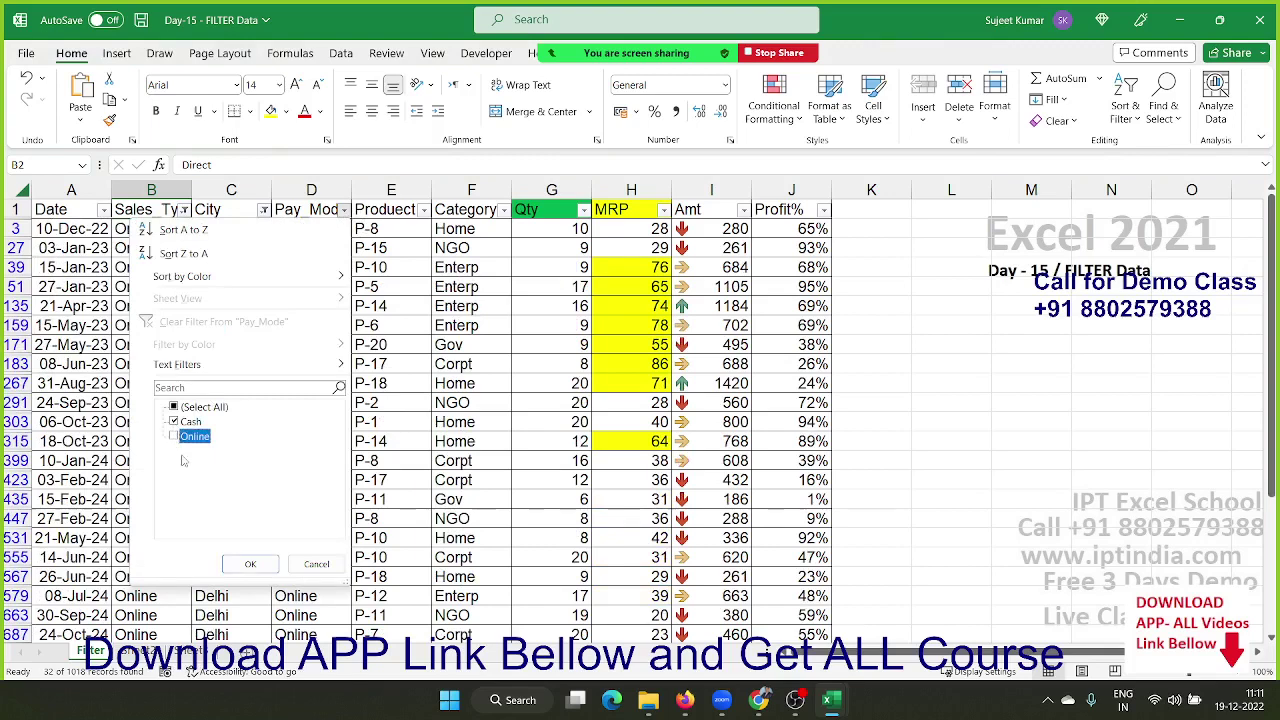
left_click(250, 564)
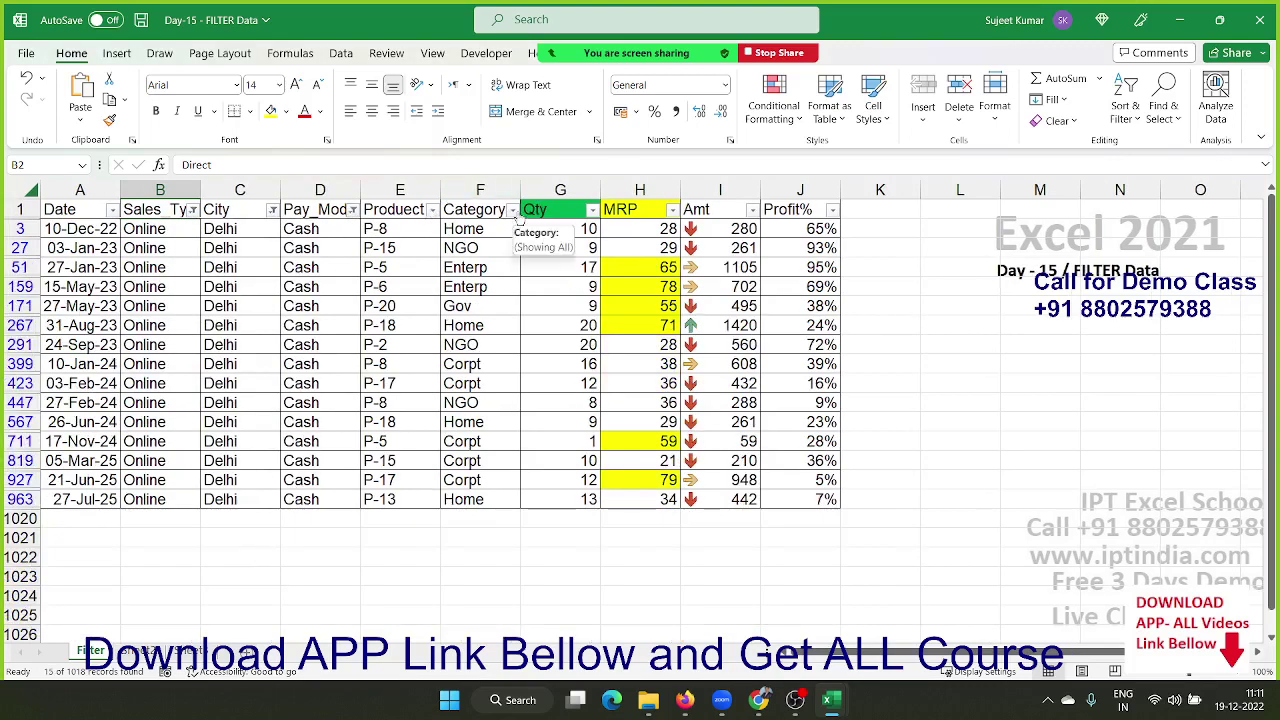
Step: Try Category filters Gov, then NGO, then clear the Category filter
left_click(512, 209)
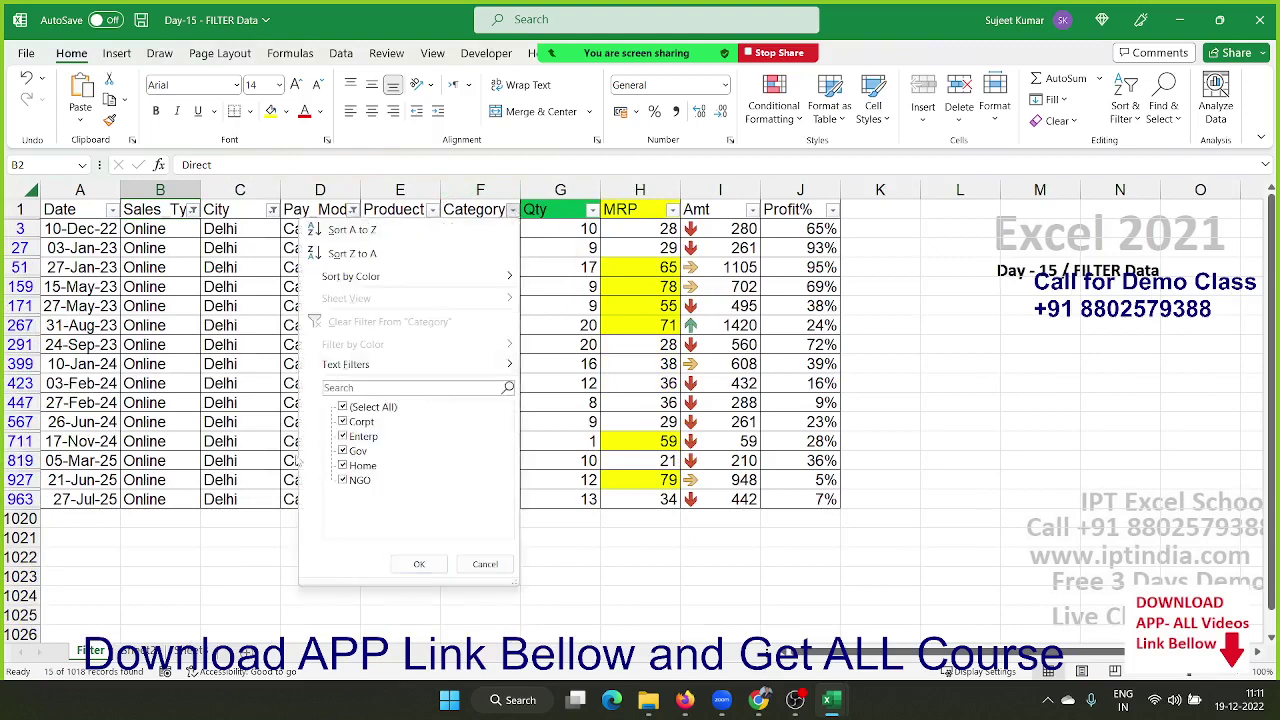
left_click(343, 407)
left_click(343, 451)
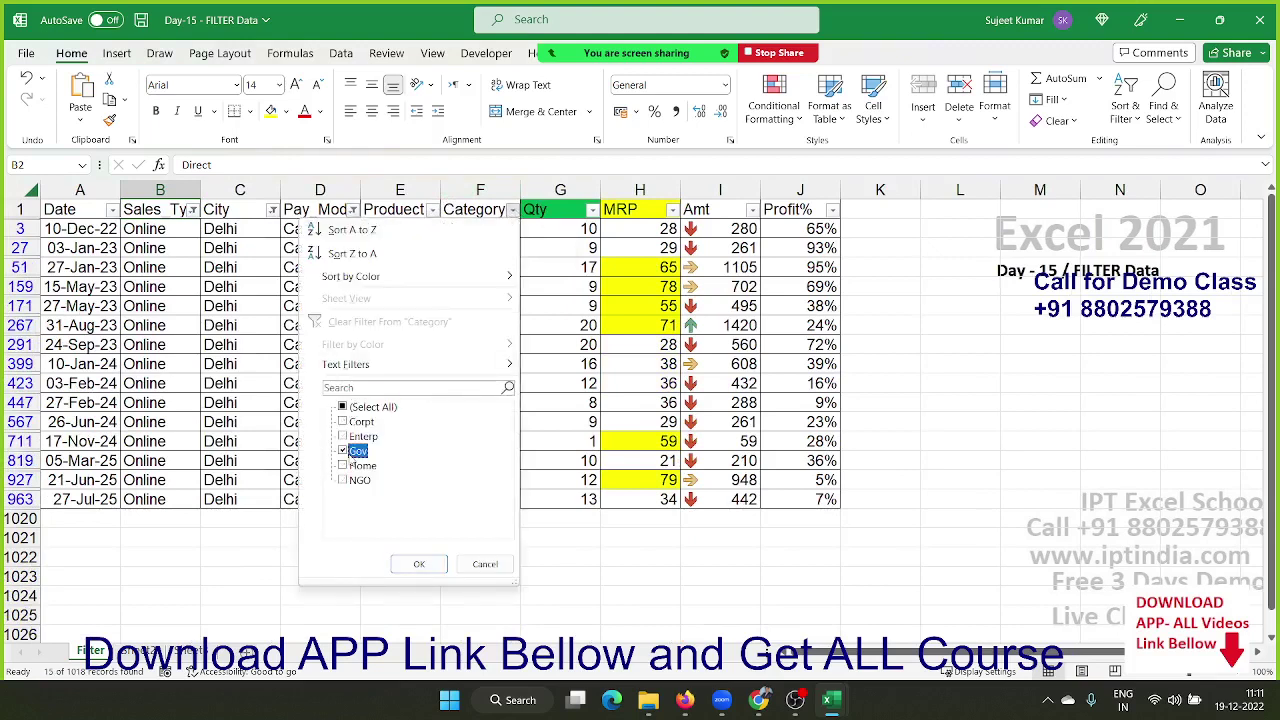
left_click(419, 564)
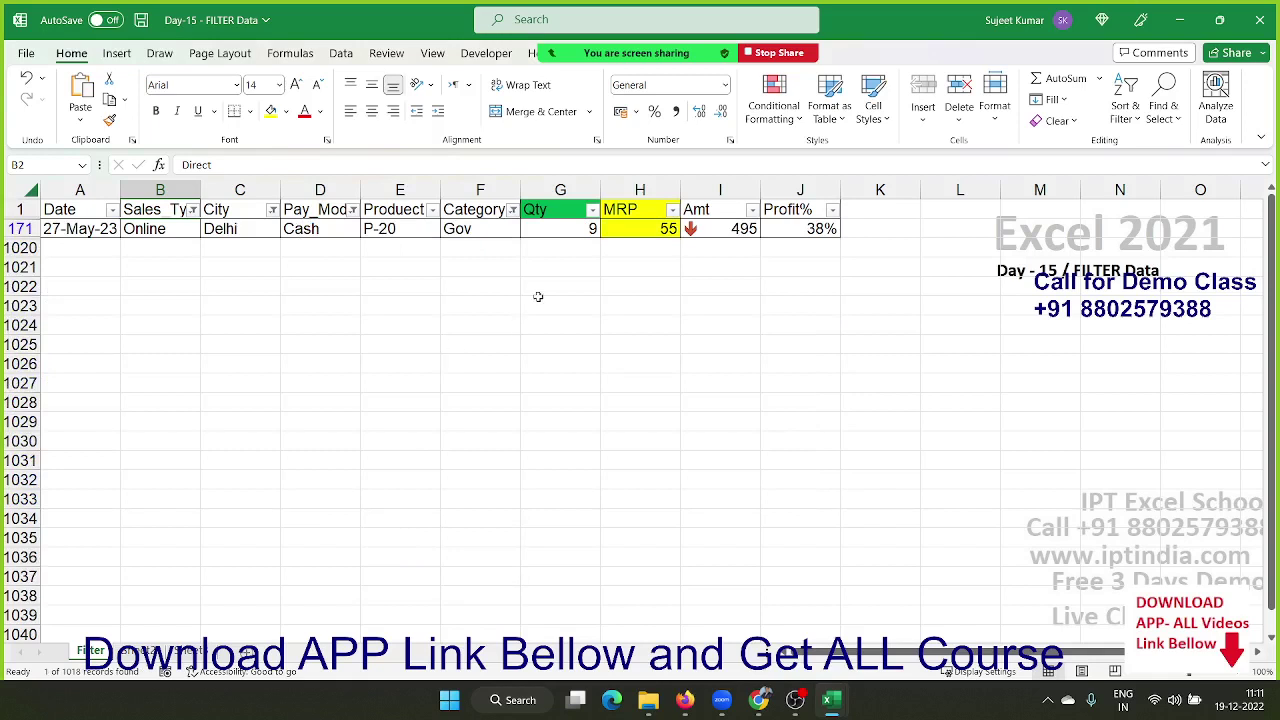
left_click(512, 210)
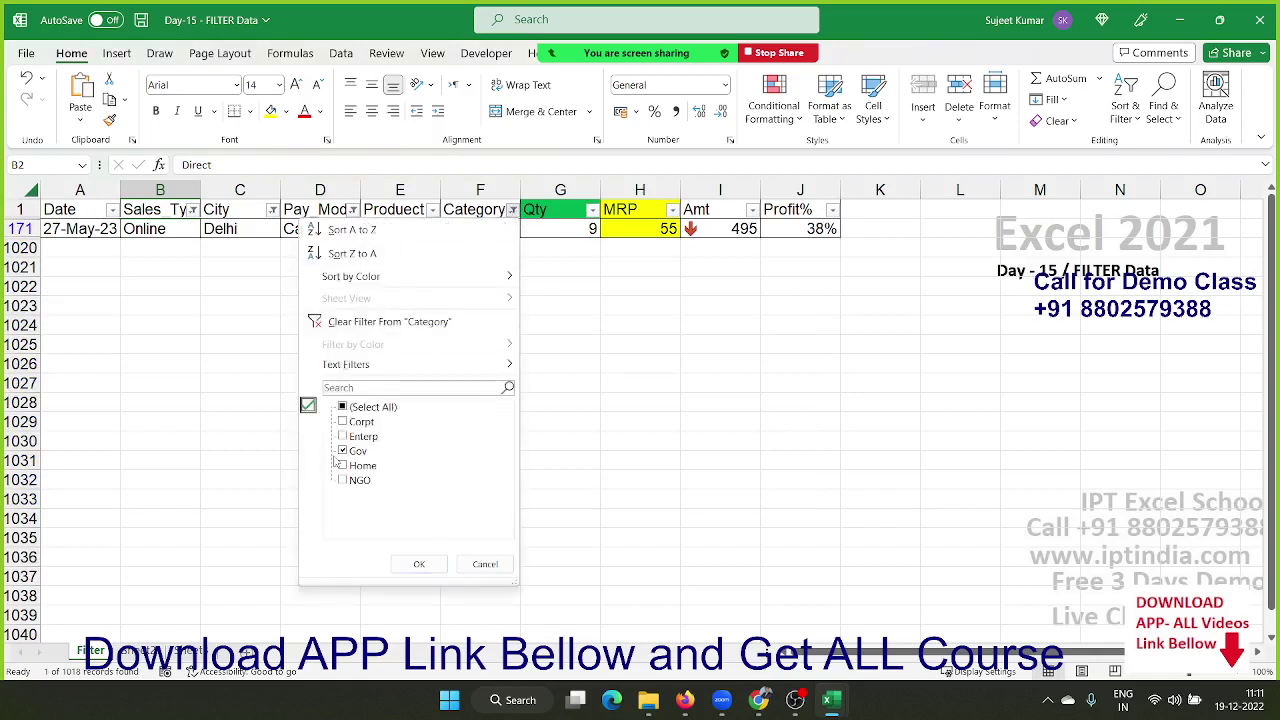
left_click(343, 451)
left_click(343, 480)
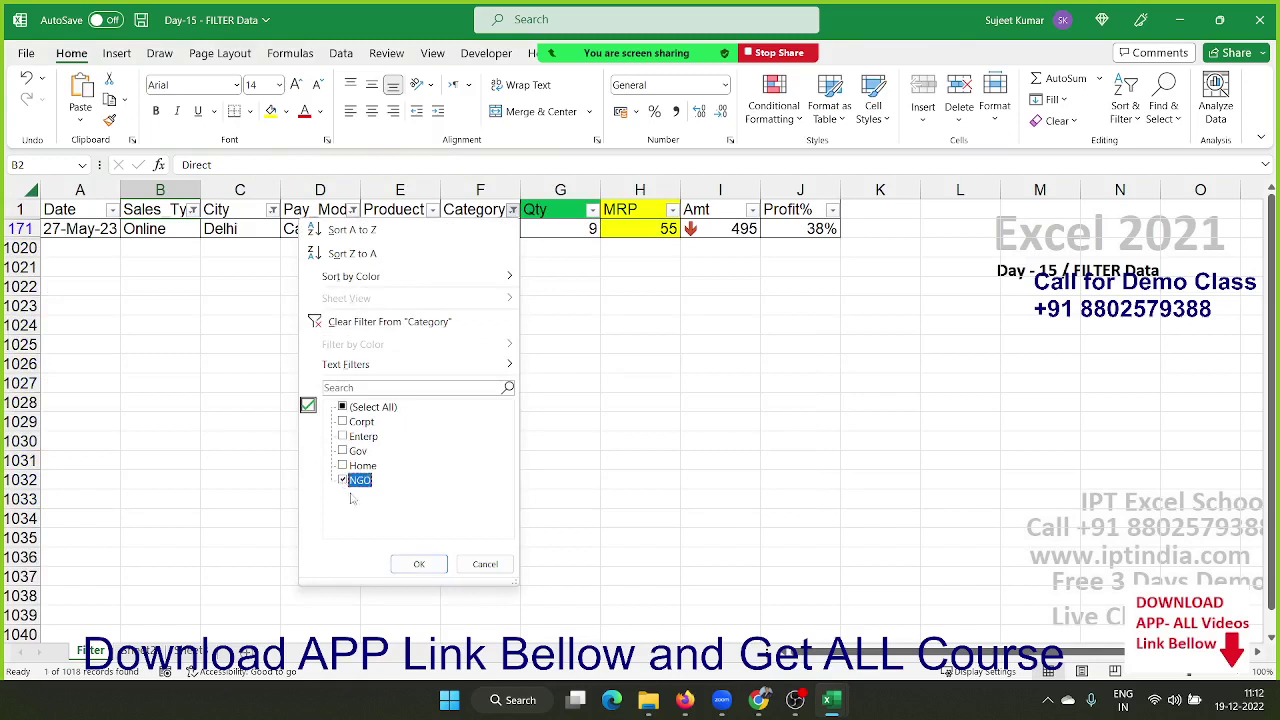
left_click(414, 565)
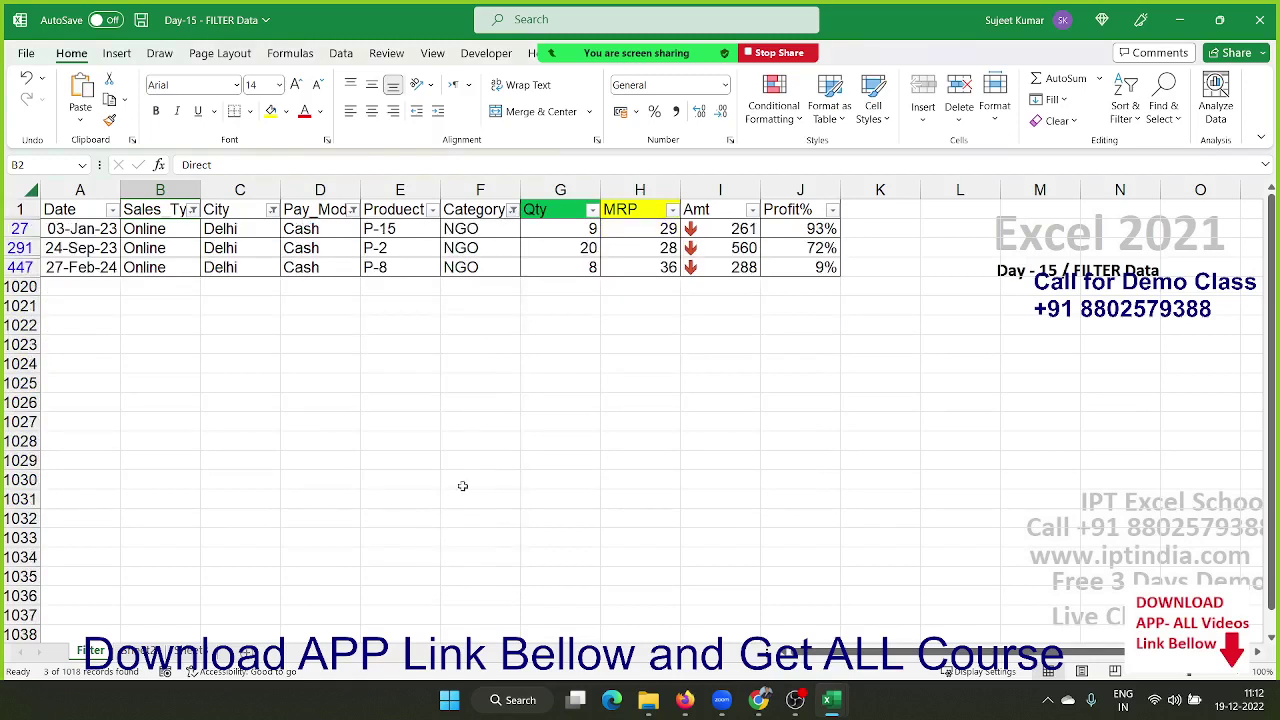
left_click(512, 210)
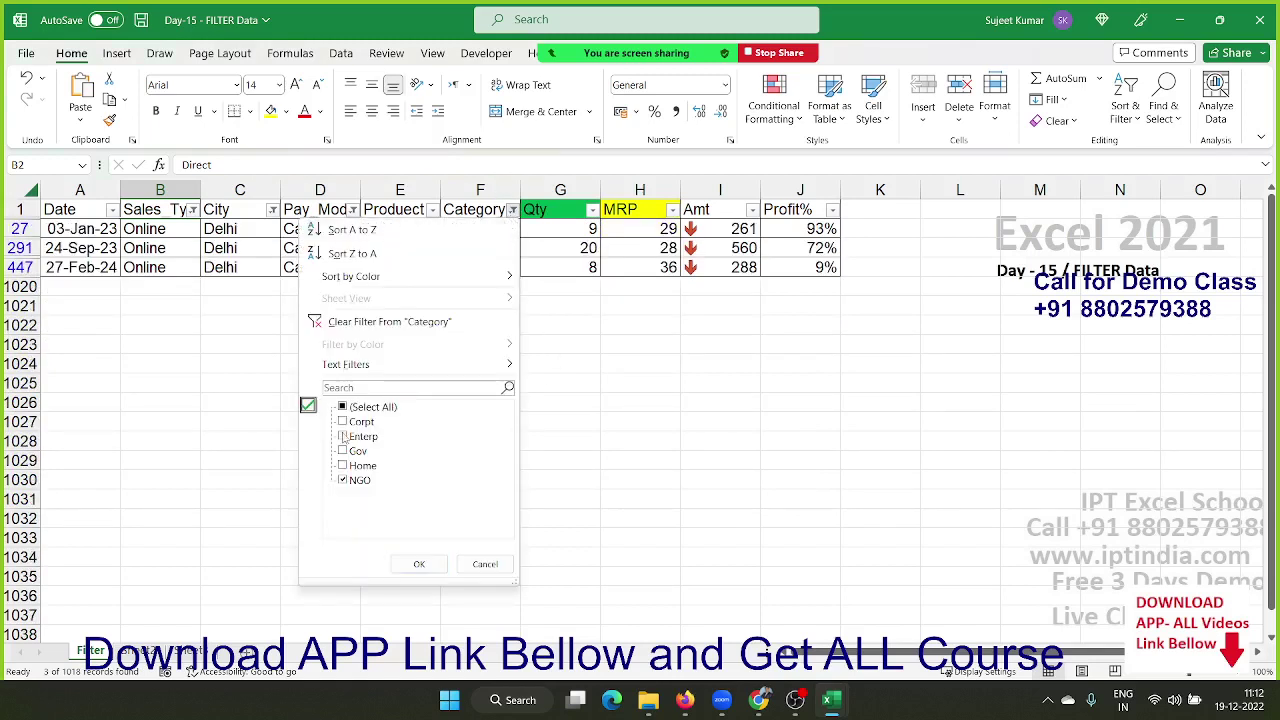
left_click(387, 324)
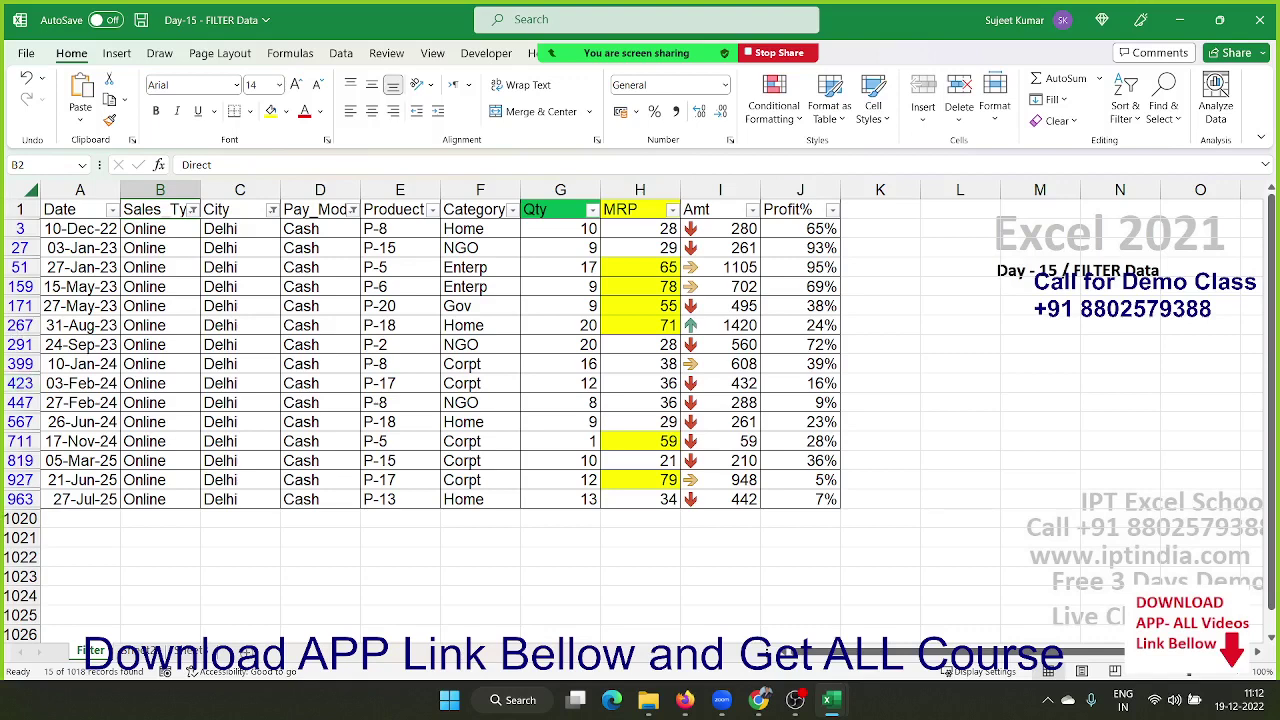
Step: Clear Filter From Pay_Mode, City and Sales_Type so Direct, Online and Ref# rows all return
left_click(353, 210)
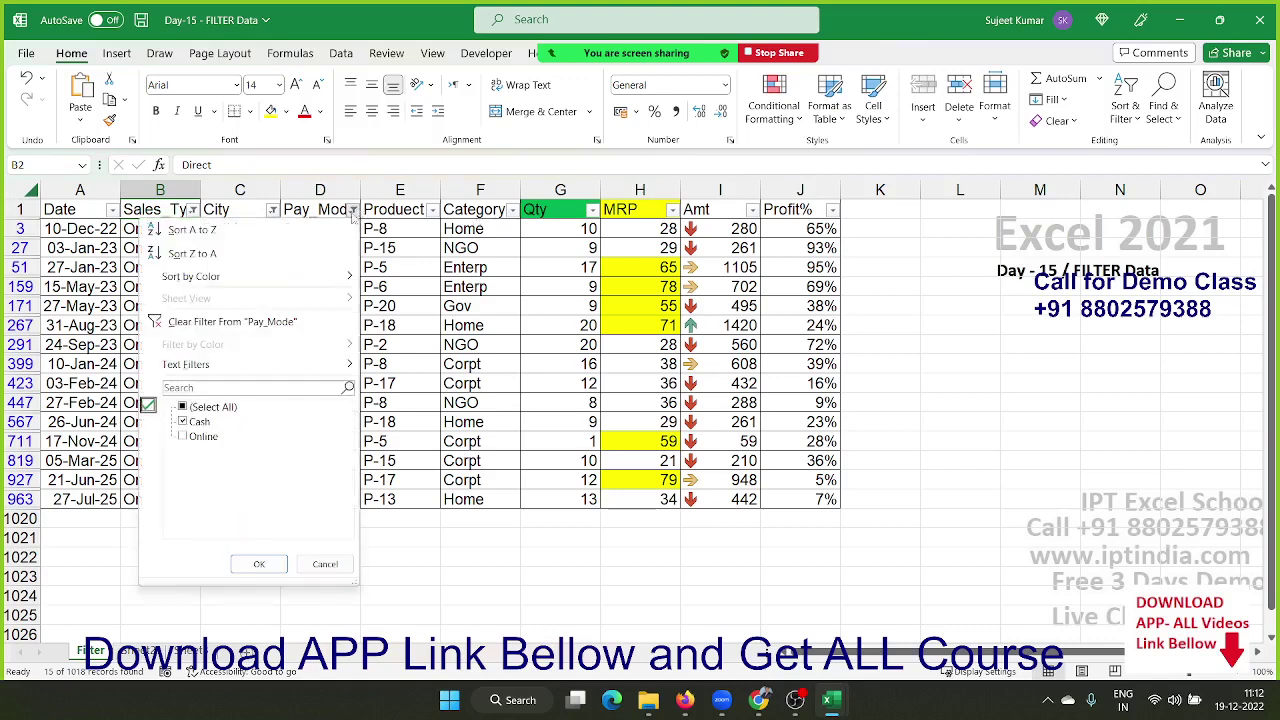
left_click(205, 322)
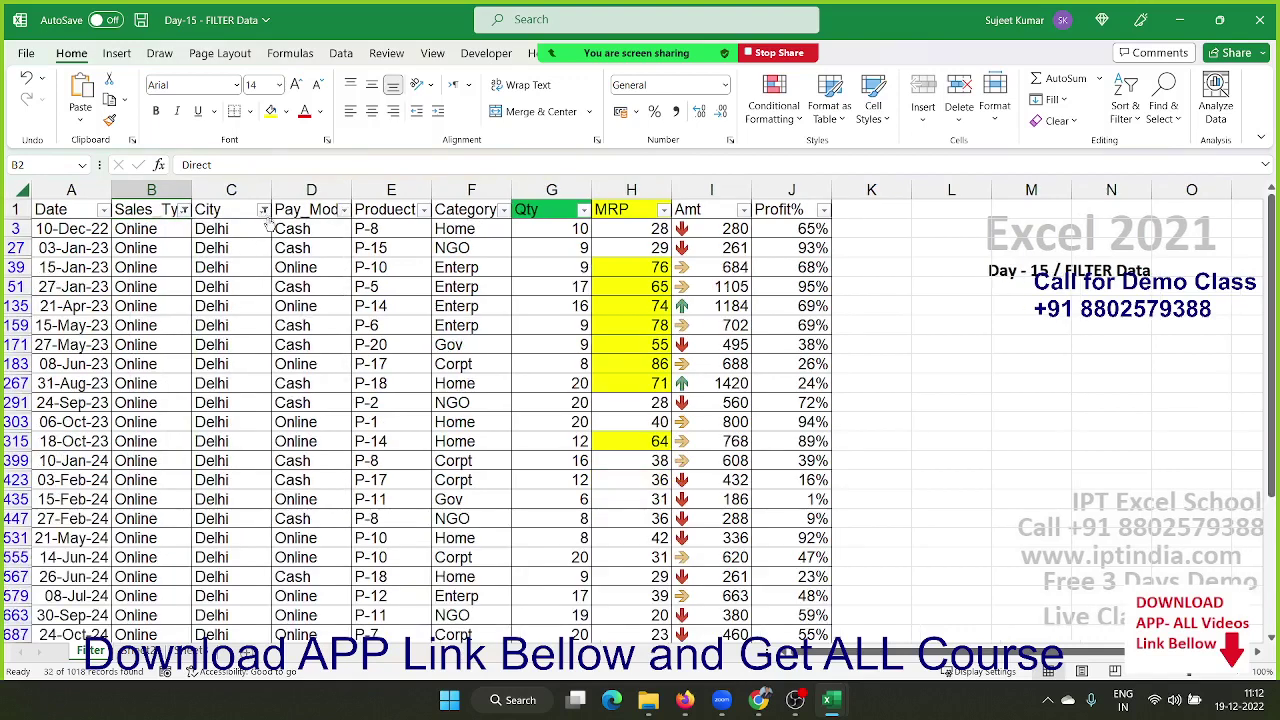
left_click(263, 209)
left_click(157, 321)
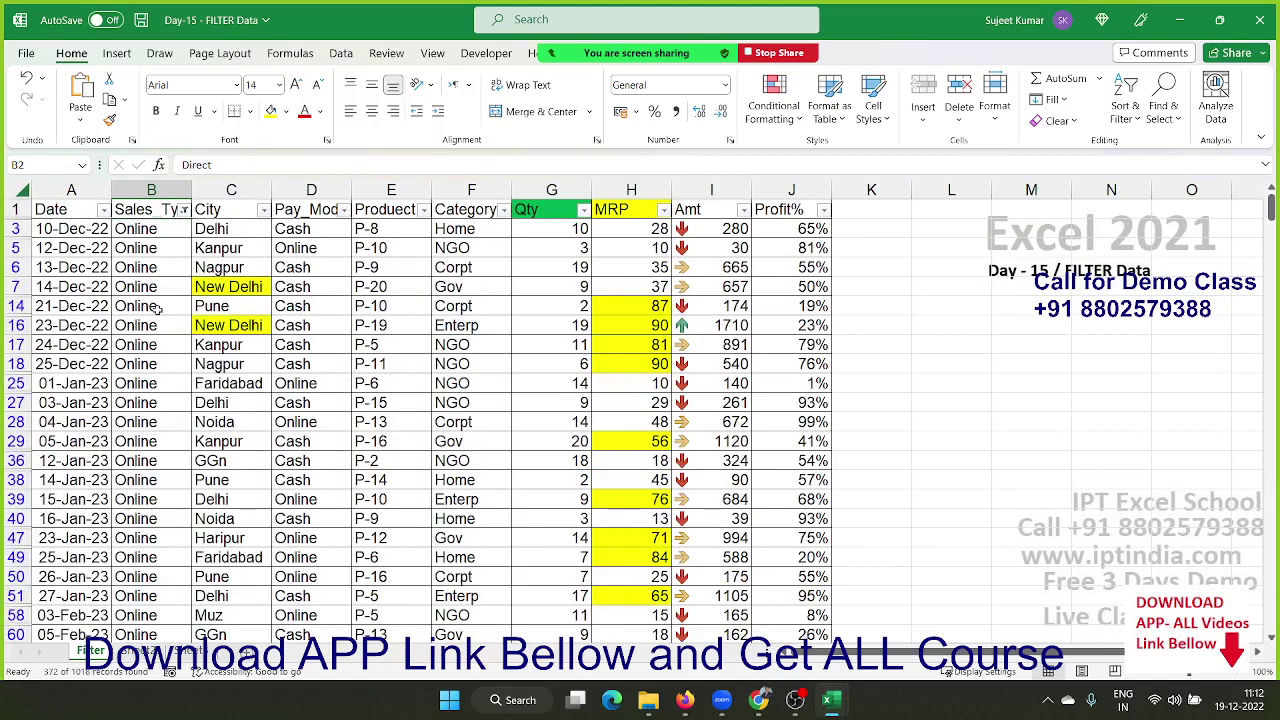
left_click(184, 211)
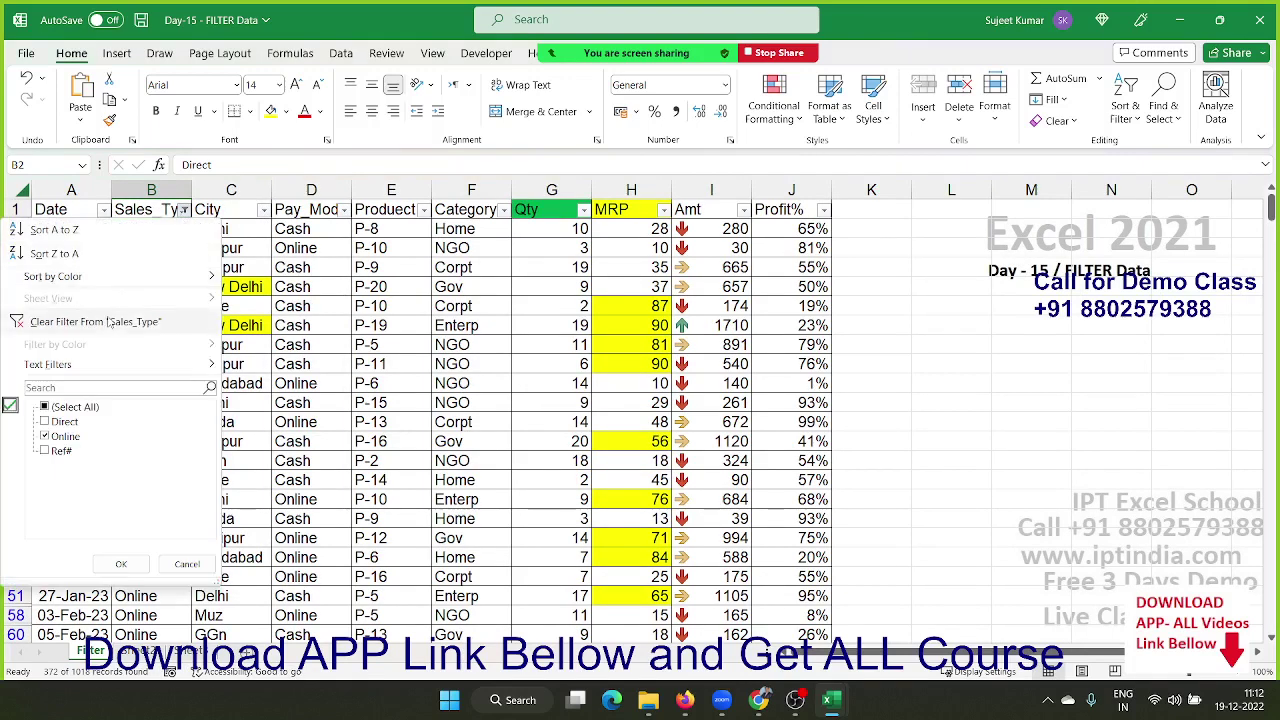
left_click(110, 322)
left_click(540, 209)
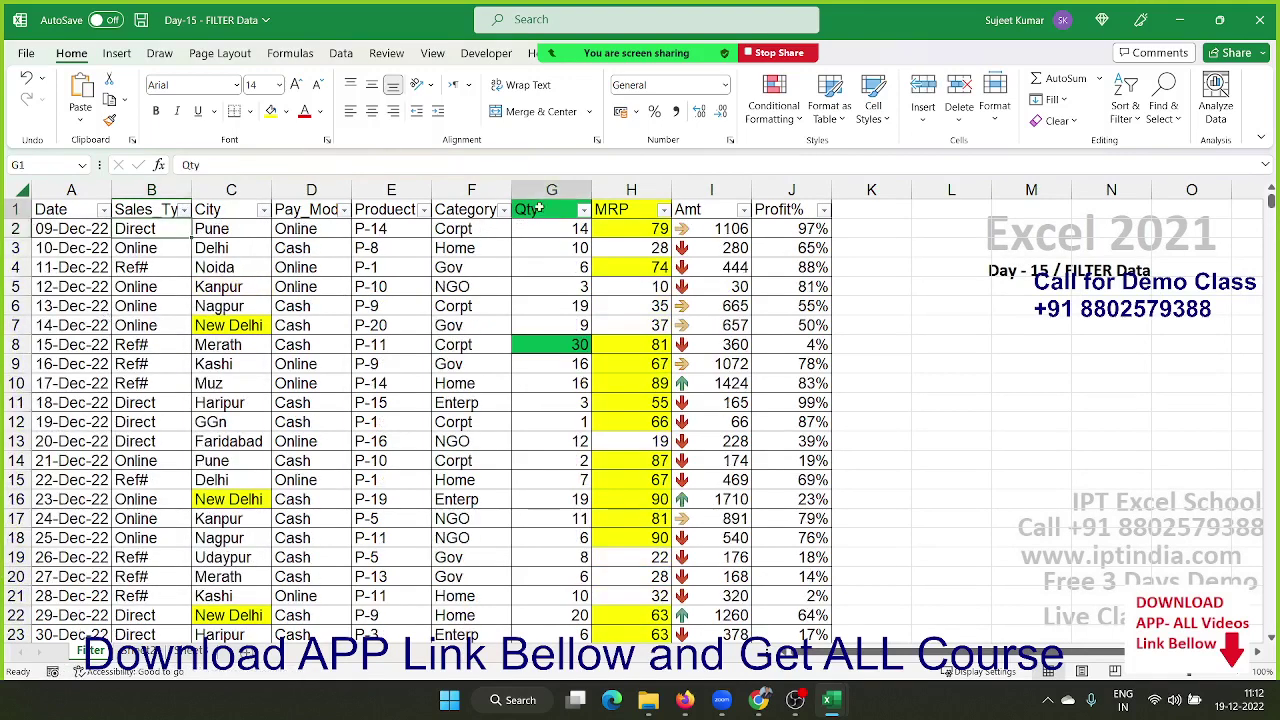
Step: Apply a Qty Number Filter Greater Than, leaving 269 of 1018 records, and scroll through them
left_click(583, 210)
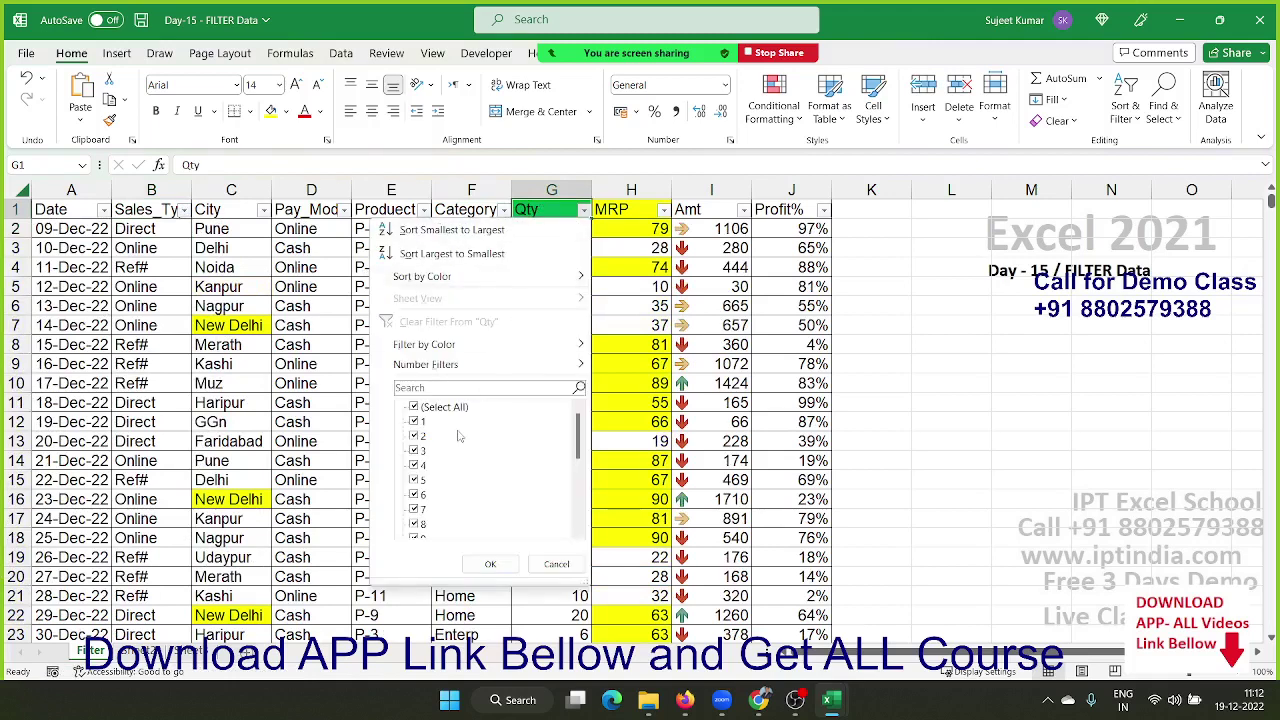
scroll(450, 430, "down", 5)
scroll(450, 430, "up", 5)
left_click(435, 389)
left_click(434, 366)
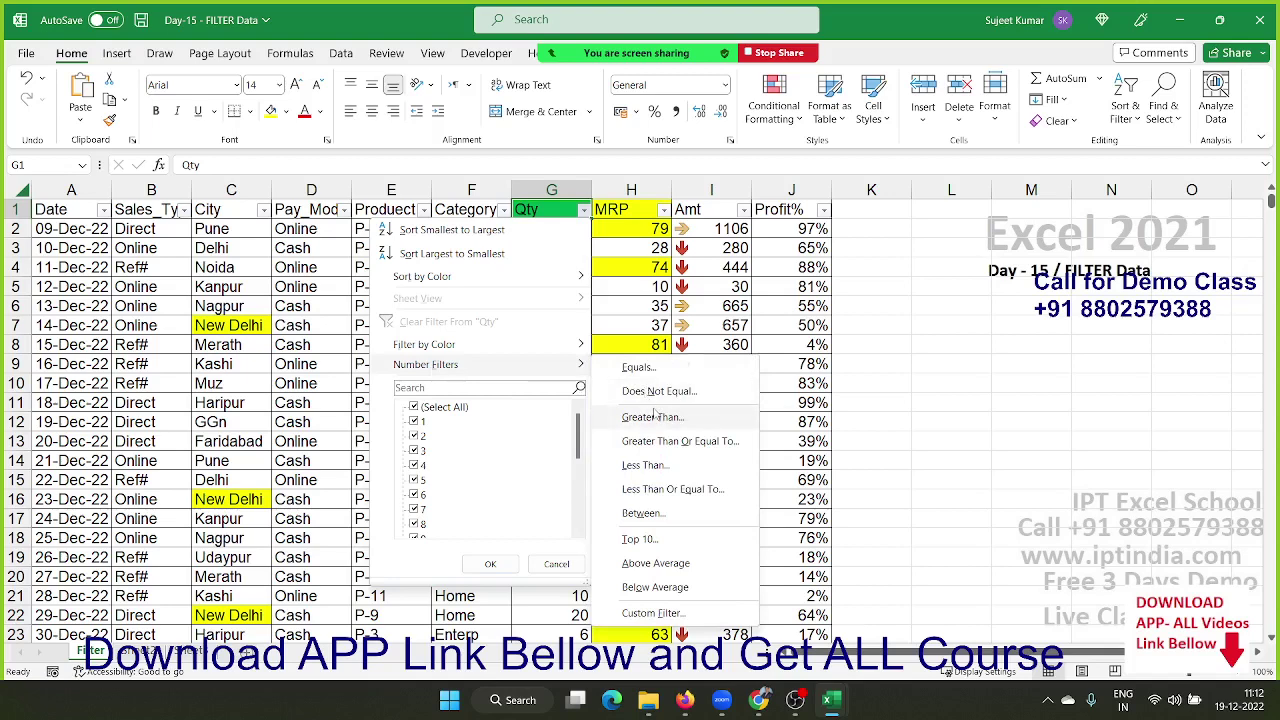
left_click(653, 416)
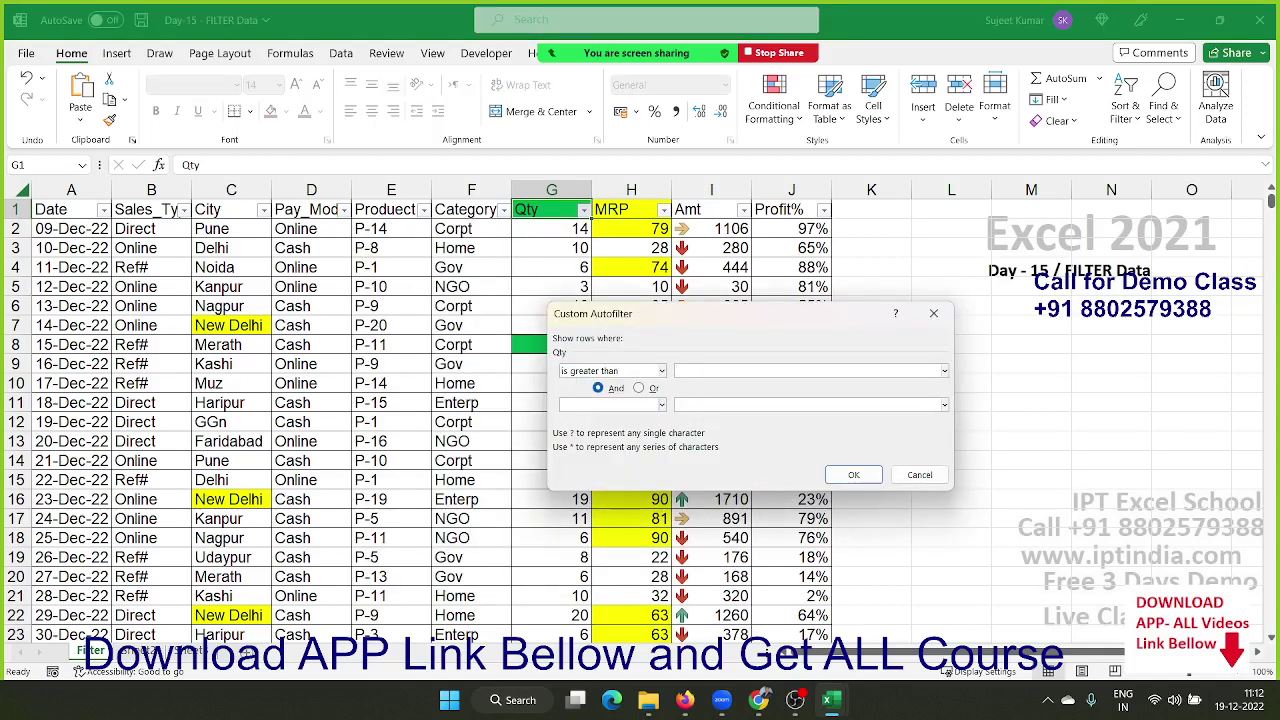
left_click(853, 474)
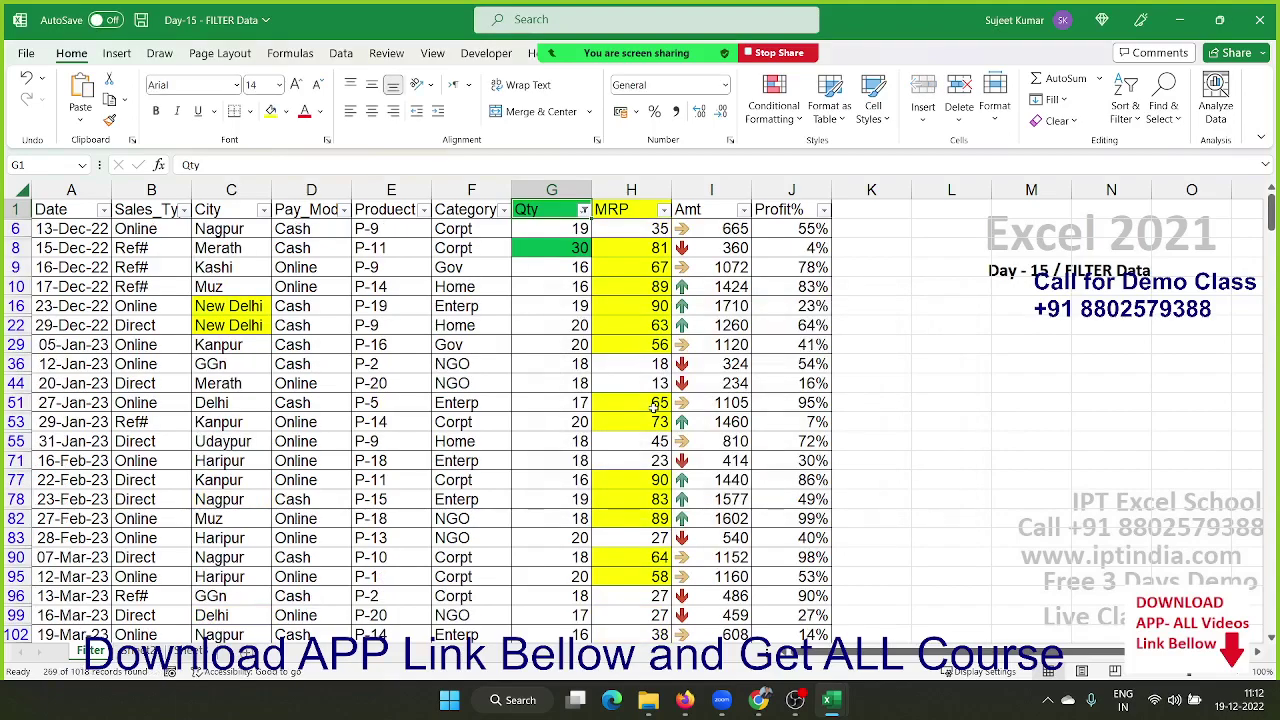
scroll(575, 390, "down", 4)
scroll(575, 390, "down", 6)
scroll(575, 390, "up", 3)
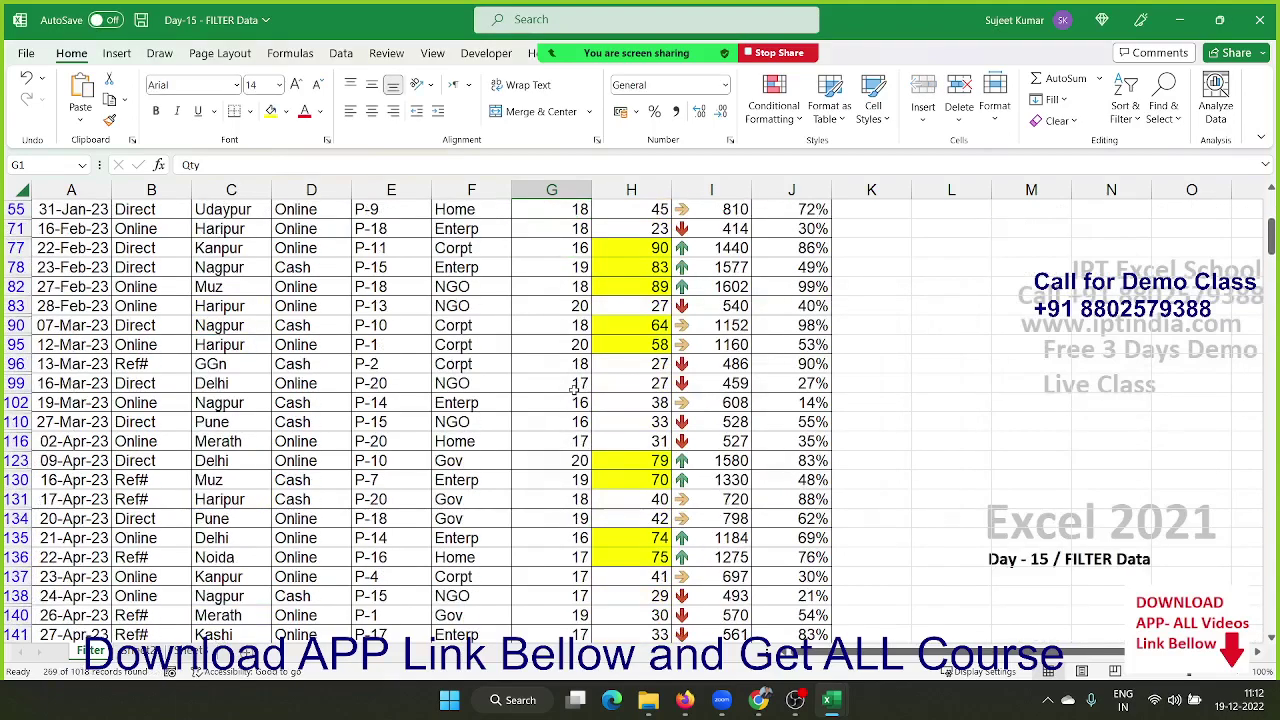
scroll(575, 390, "up", 4)
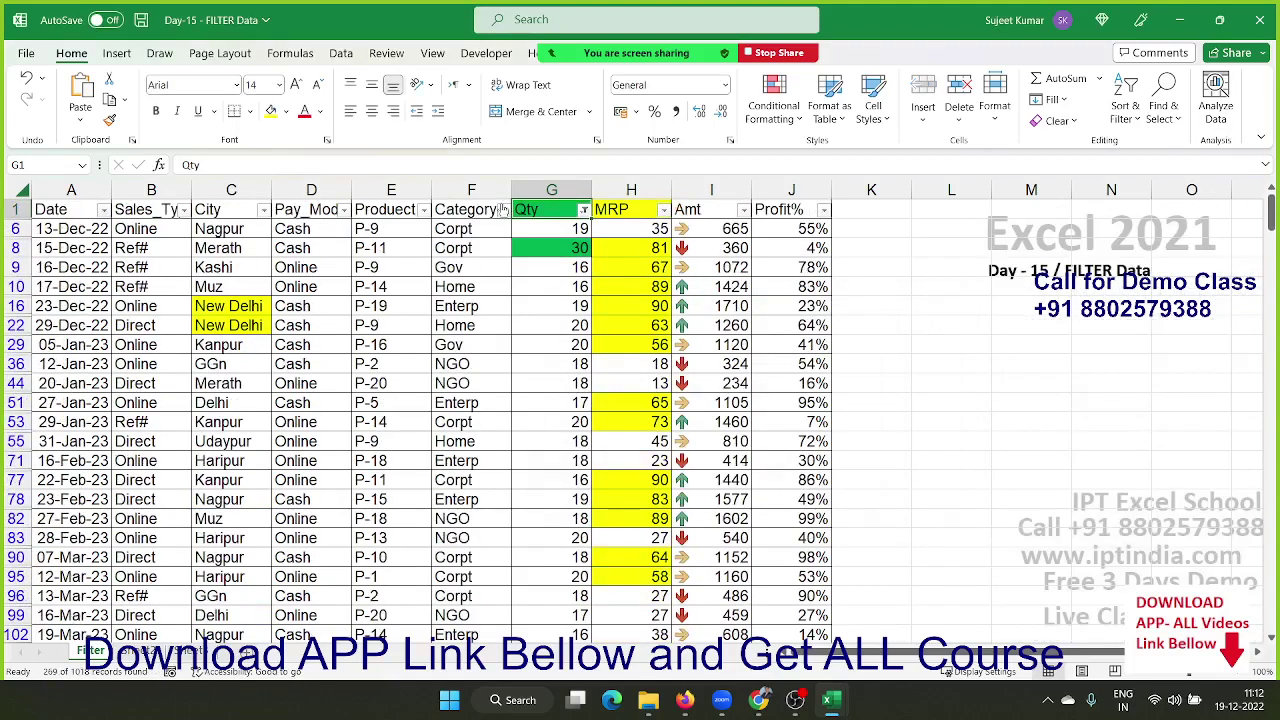
Step: Clear the Qty filter so all 1018 rows show again
left_click(583, 209)
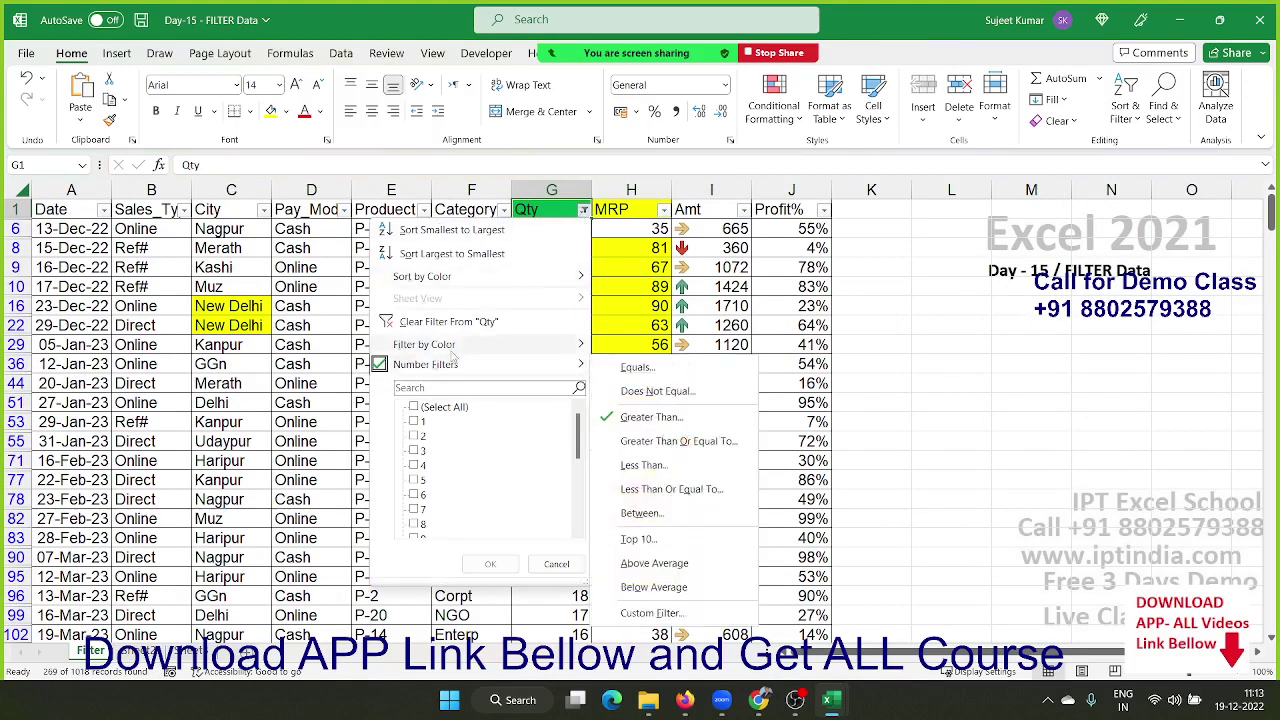
left_click(445, 321)
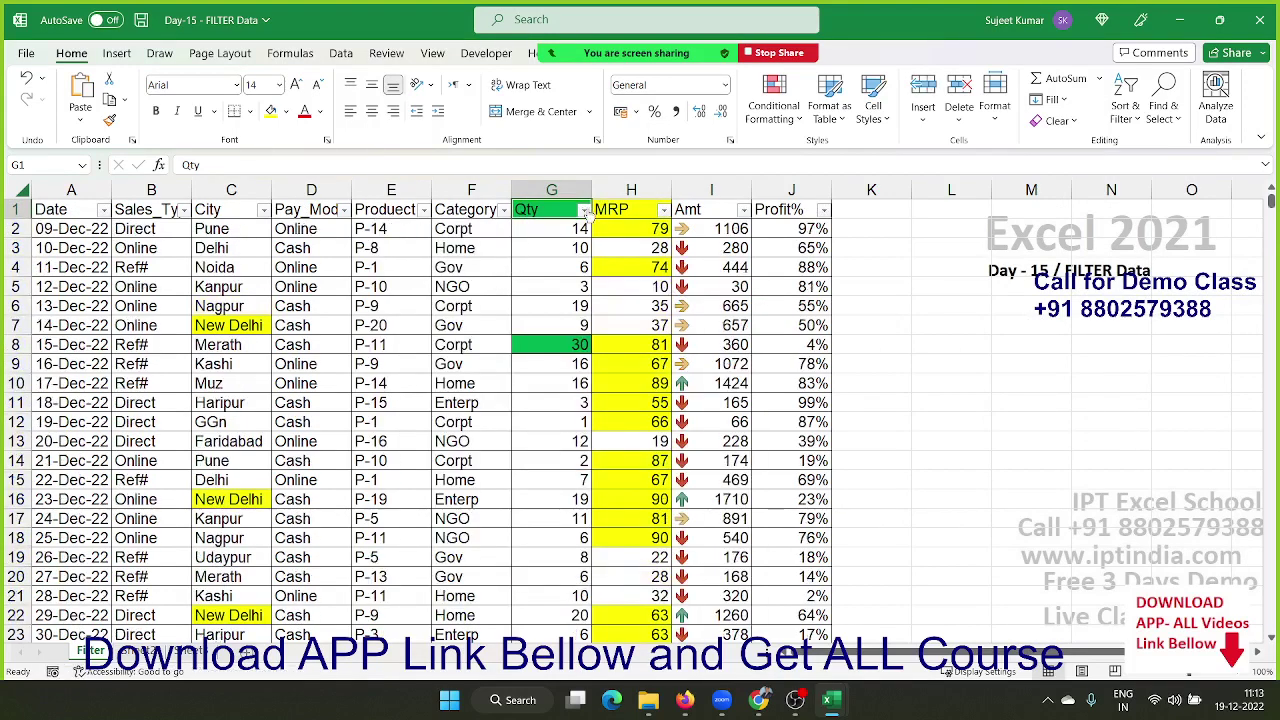
left_click(584, 210)
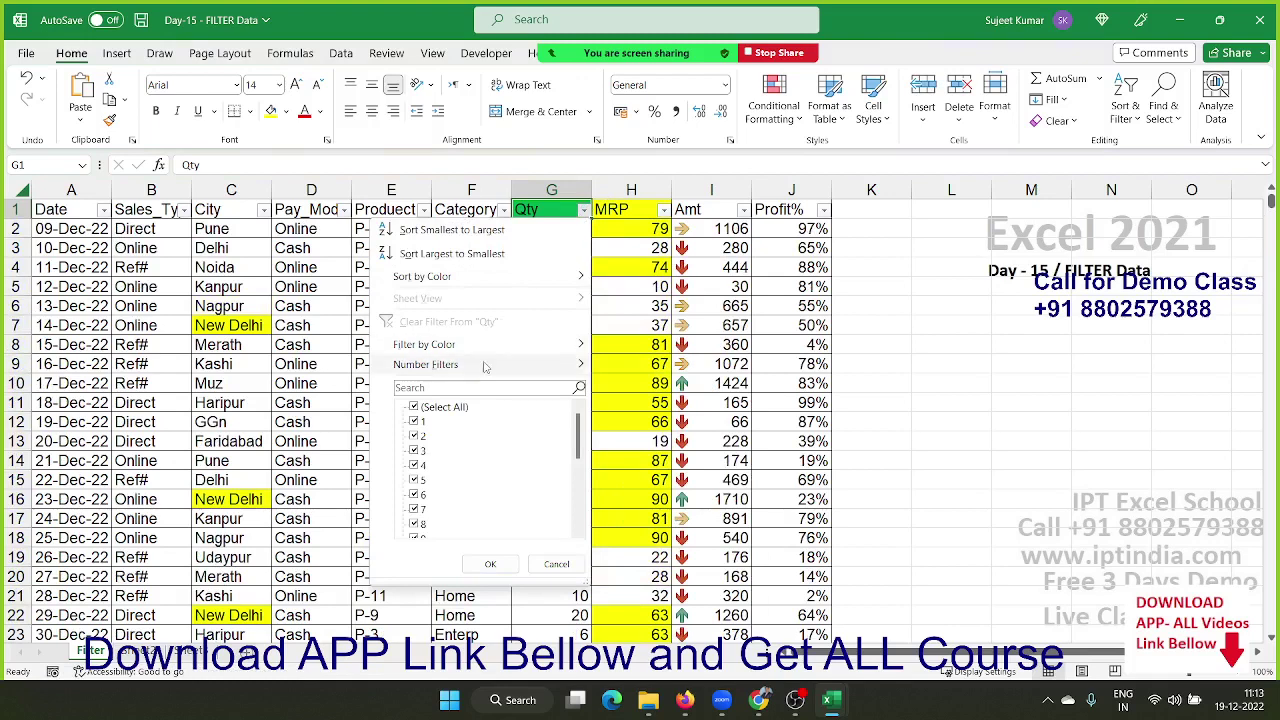
mouse_move(425, 364)
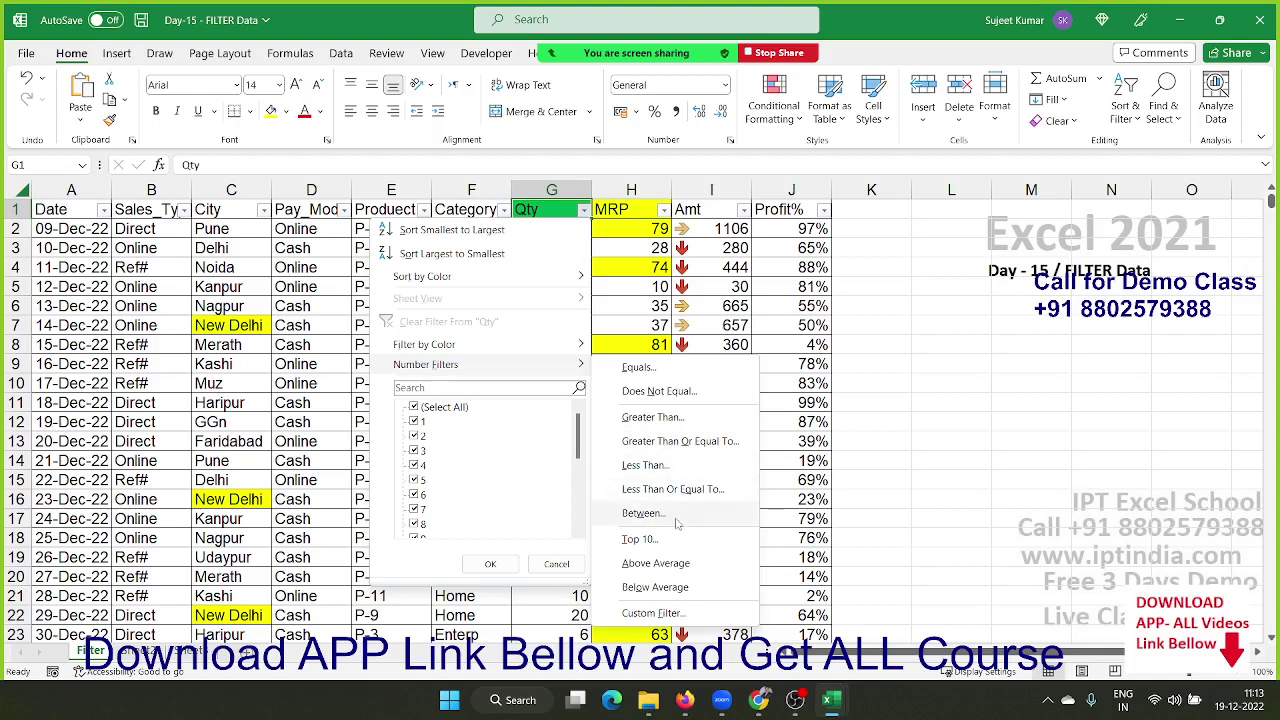
Step: Show the Top 10 Qty items (50 highest-quantity rows), scroll through them, then clear the Qty filter
left_click(673, 540)
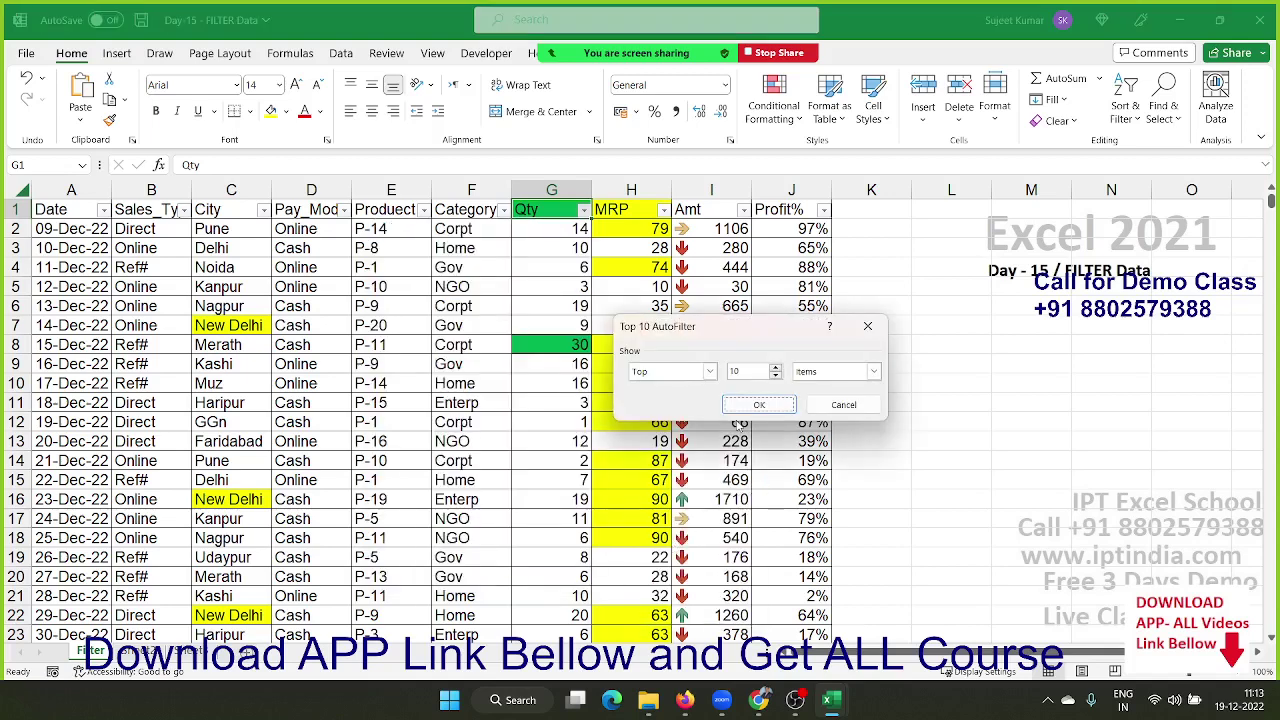
left_click(759, 408)
scroll(560, 458, "down", 4)
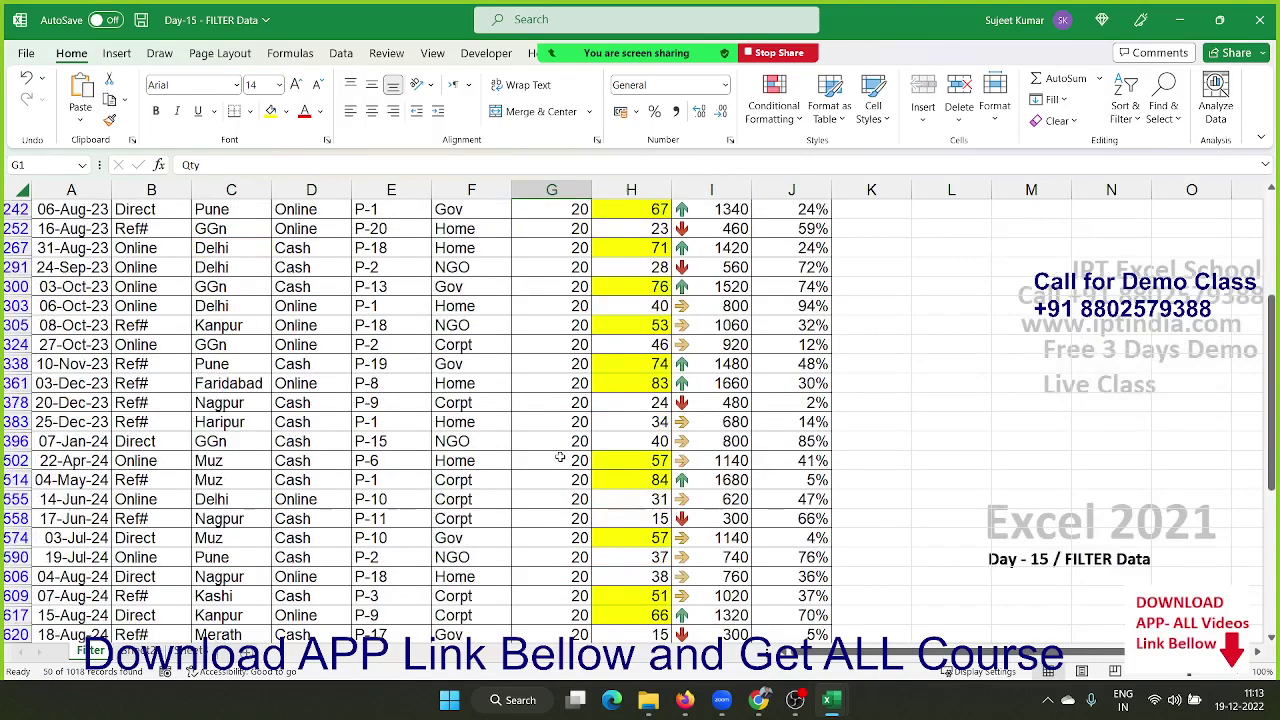
scroll(558, 455, "down", 7)
scroll(558, 455, "down", 3)
scroll(558, 455, "up", 5)
scroll(558, 455, "up", 9)
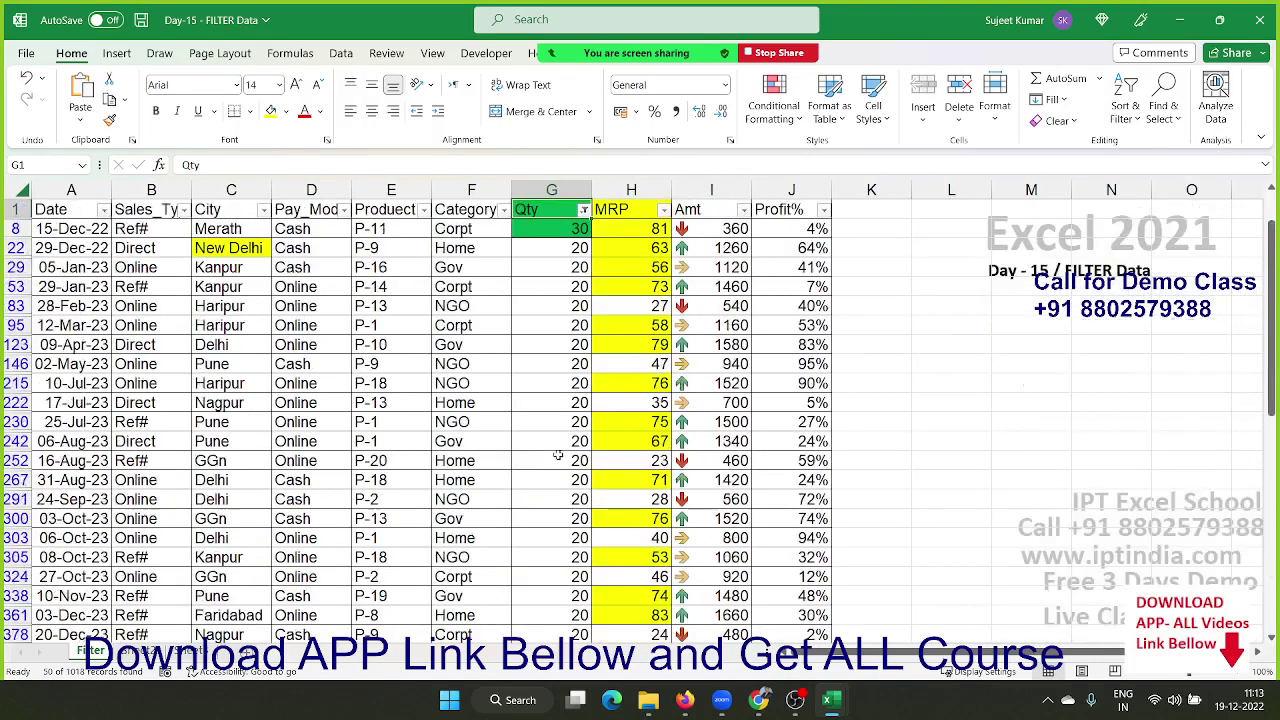
left_click(583, 209)
mouse_move(480, 344)
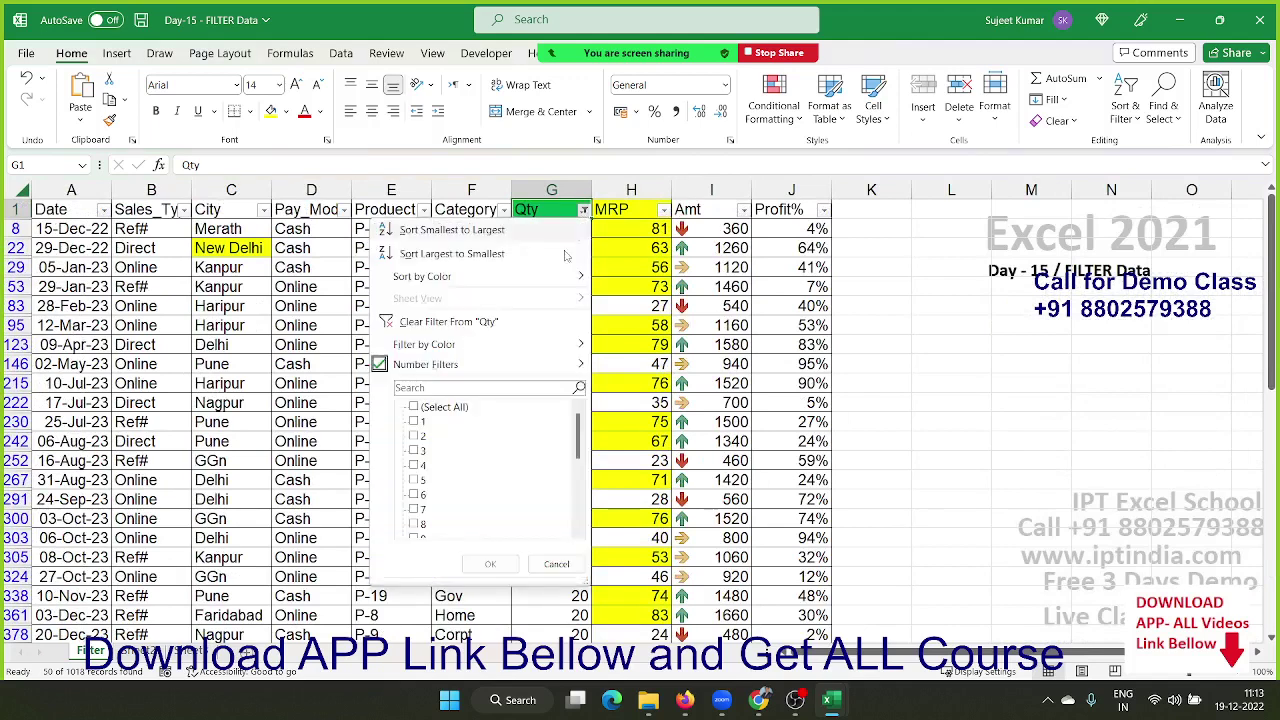
left_click(523, 322)
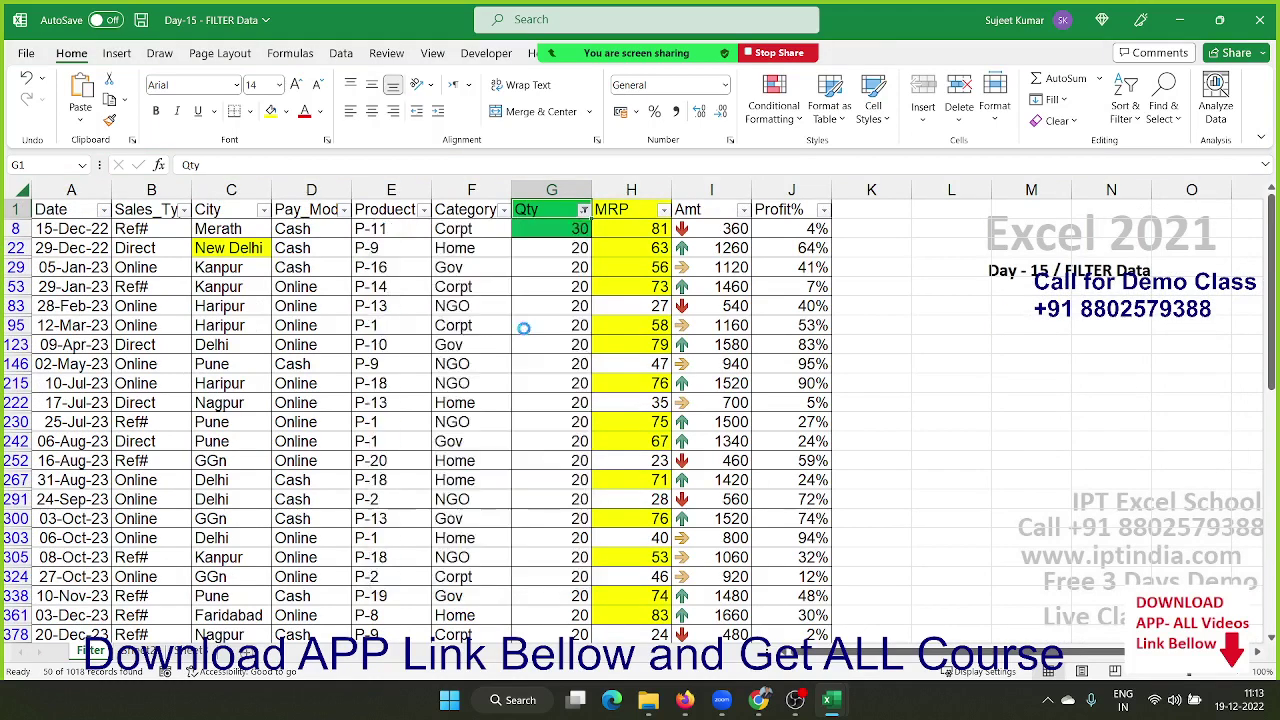
left_click(74, 267)
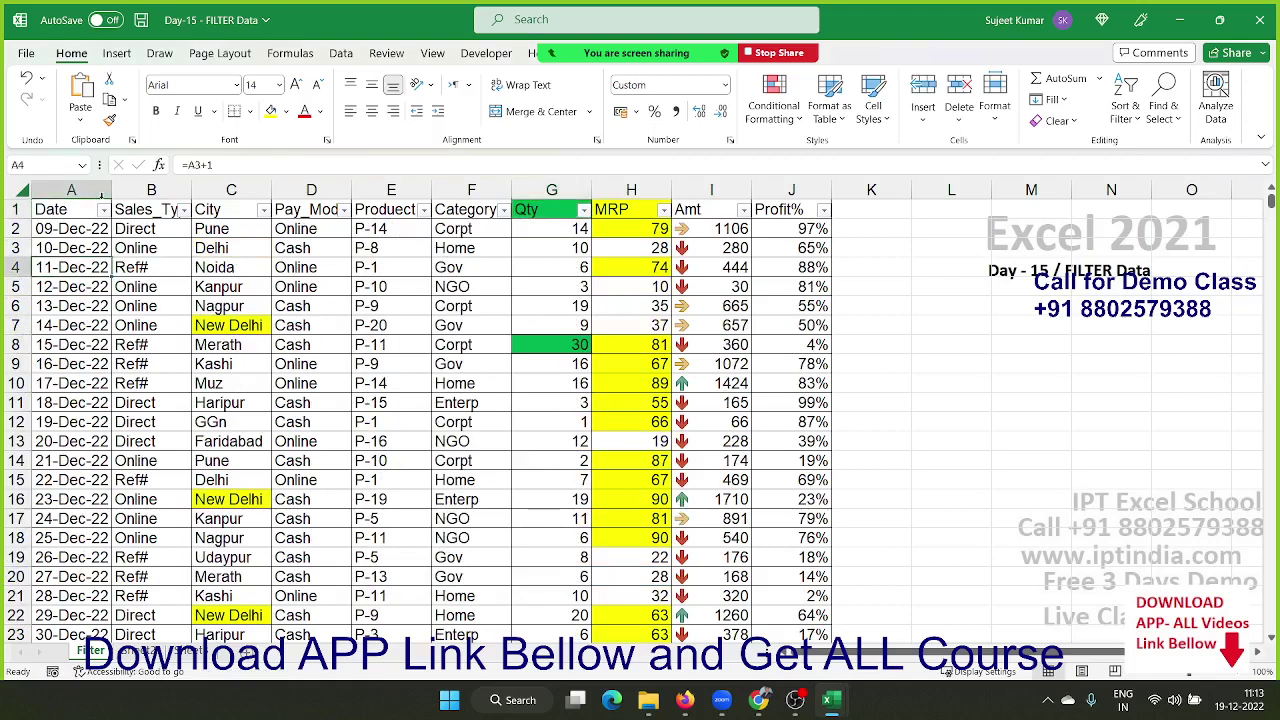
Step: Open the Date header's AutoFilter dropdown listing years 2022 to 2025
left_click(102, 209)
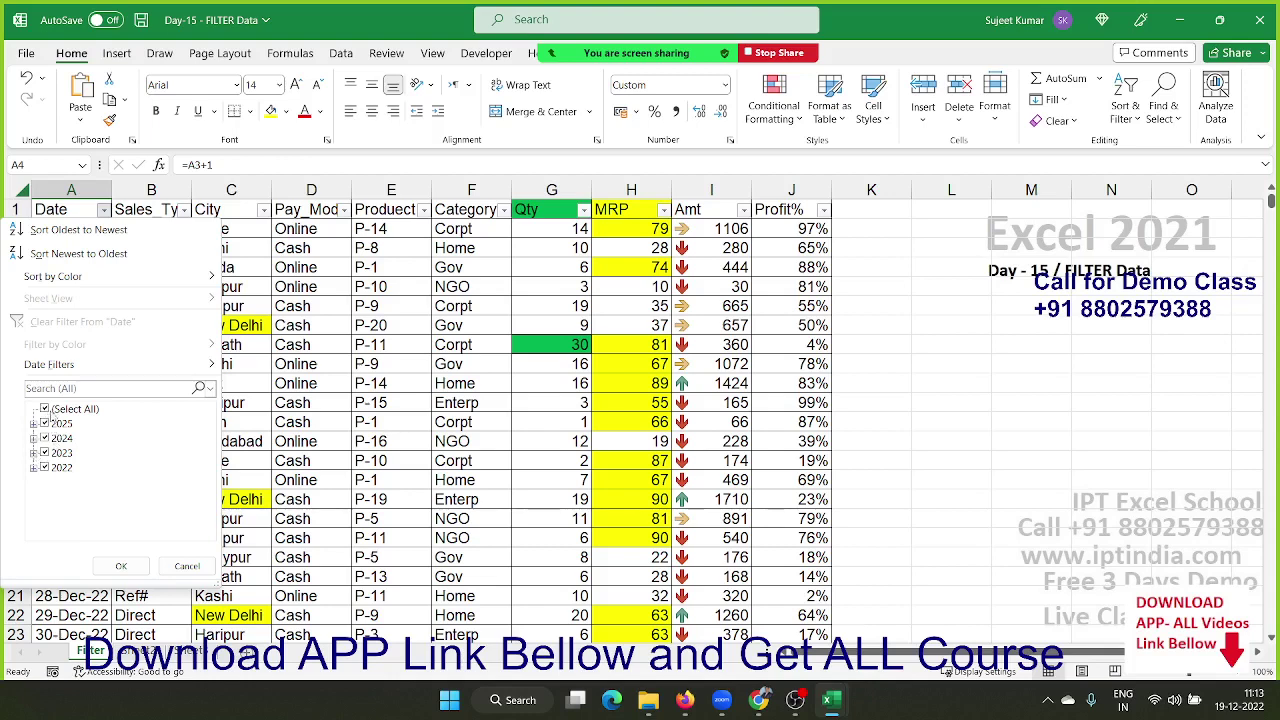
Step: Untick (Select All) in the Date filter and expand 2025 > January to view its days
left_click(45, 409)
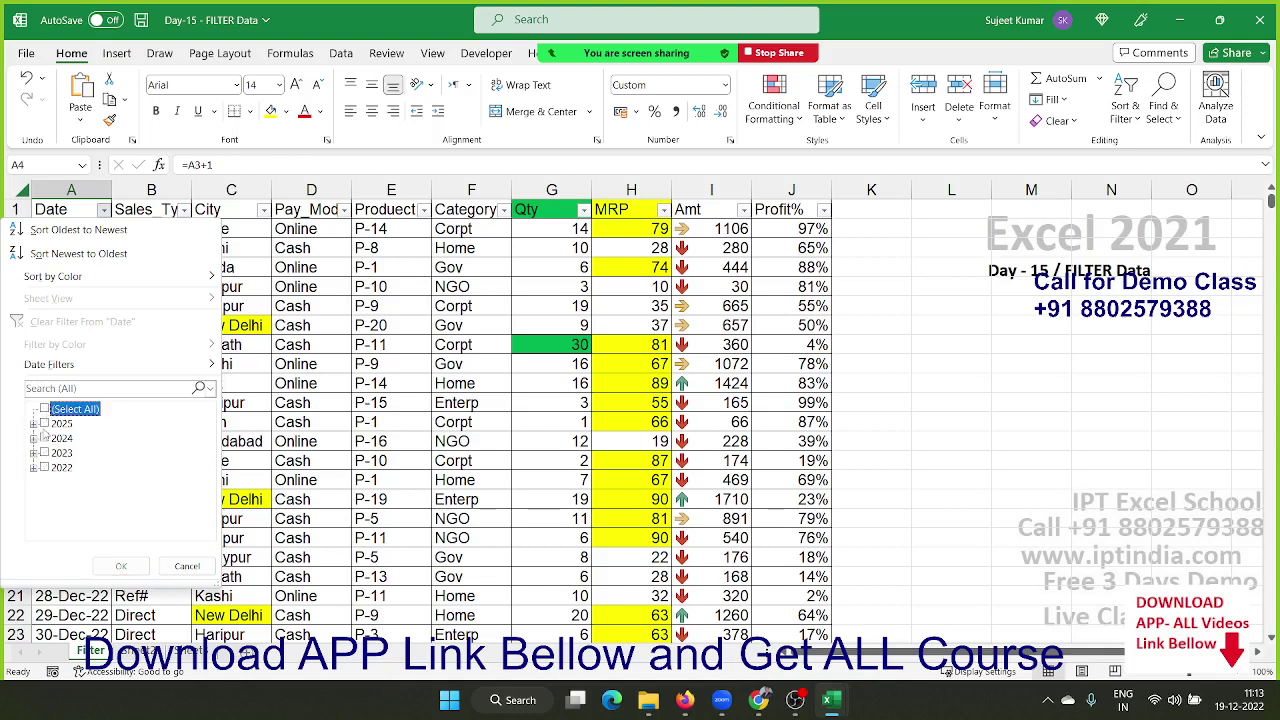
left_click(33, 423)
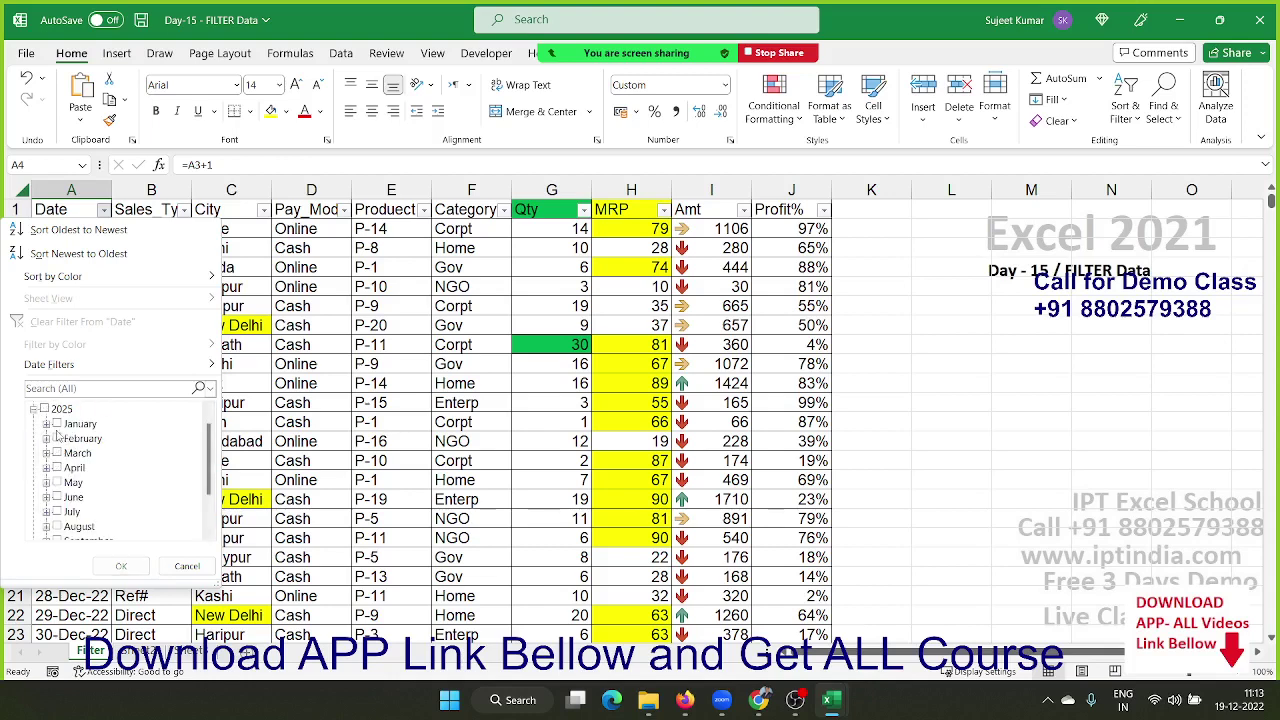
left_click(45, 424)
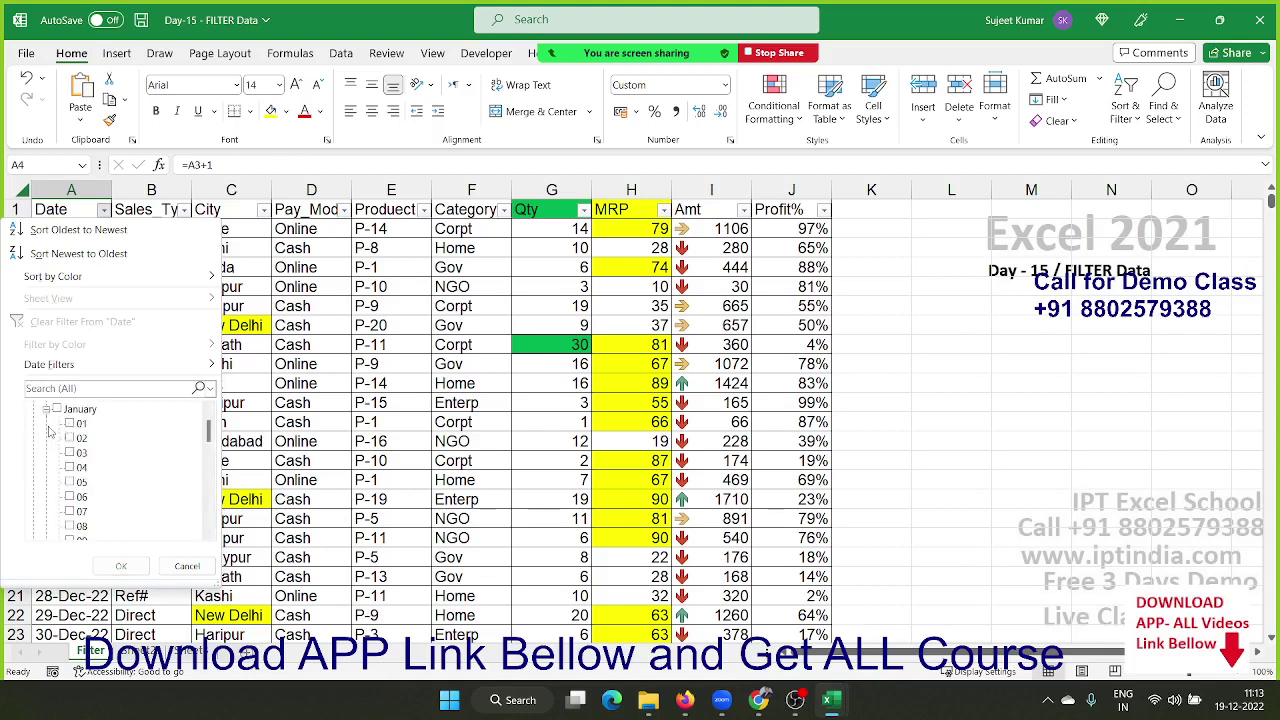
scroll(50, 430, "up", 1)
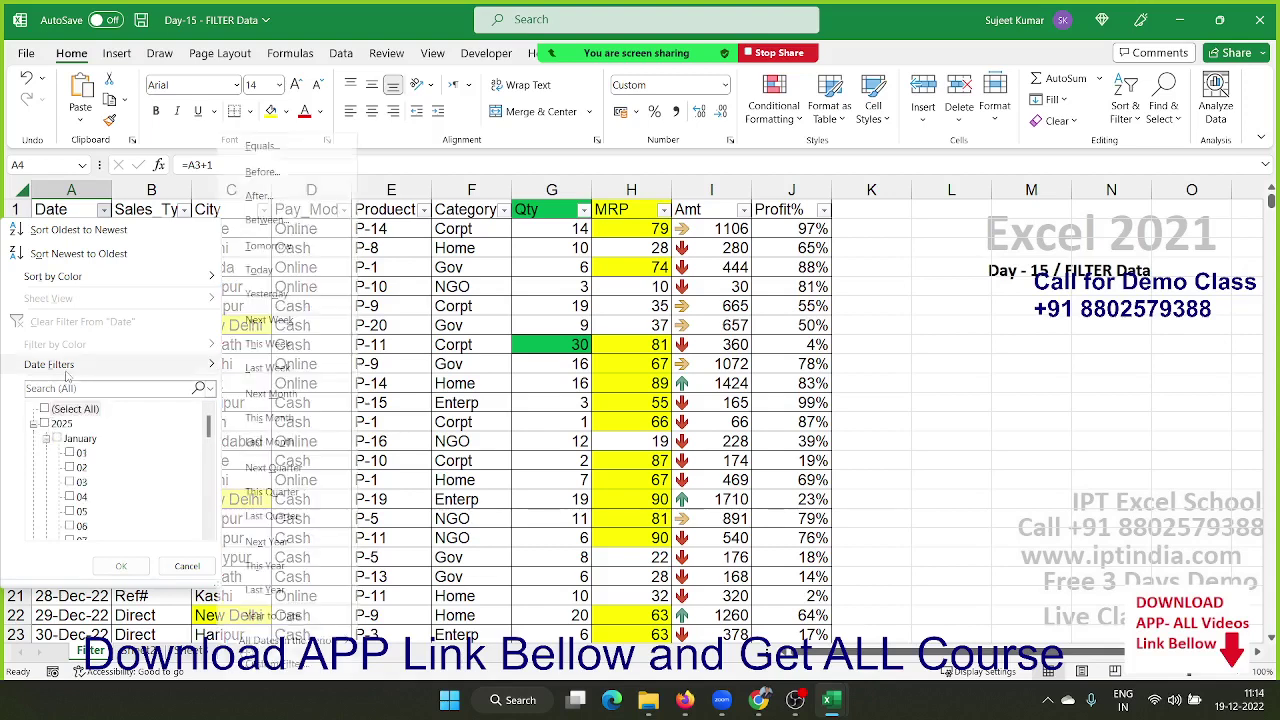
mouse_move(60, 364)
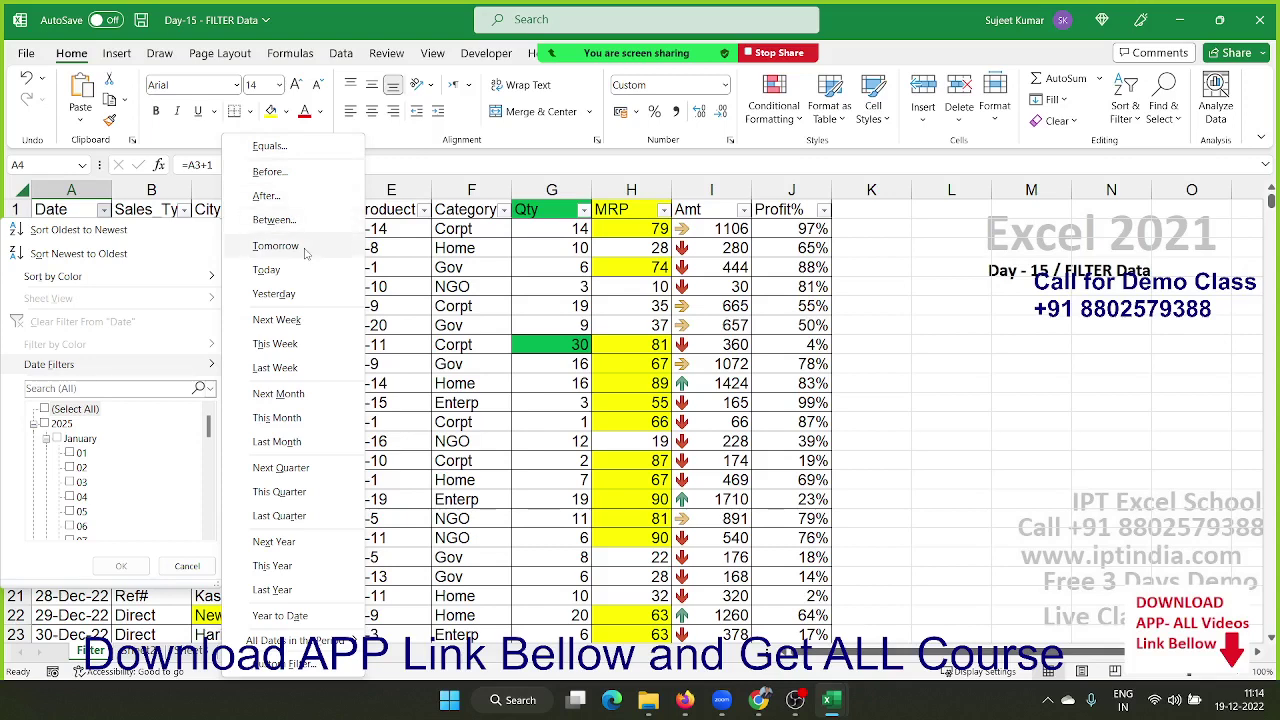
Step: Apply the Tomorrow date filter, leaving only the 20-Dec-22 row, and reopen the Date filter
left_click(305, 250)
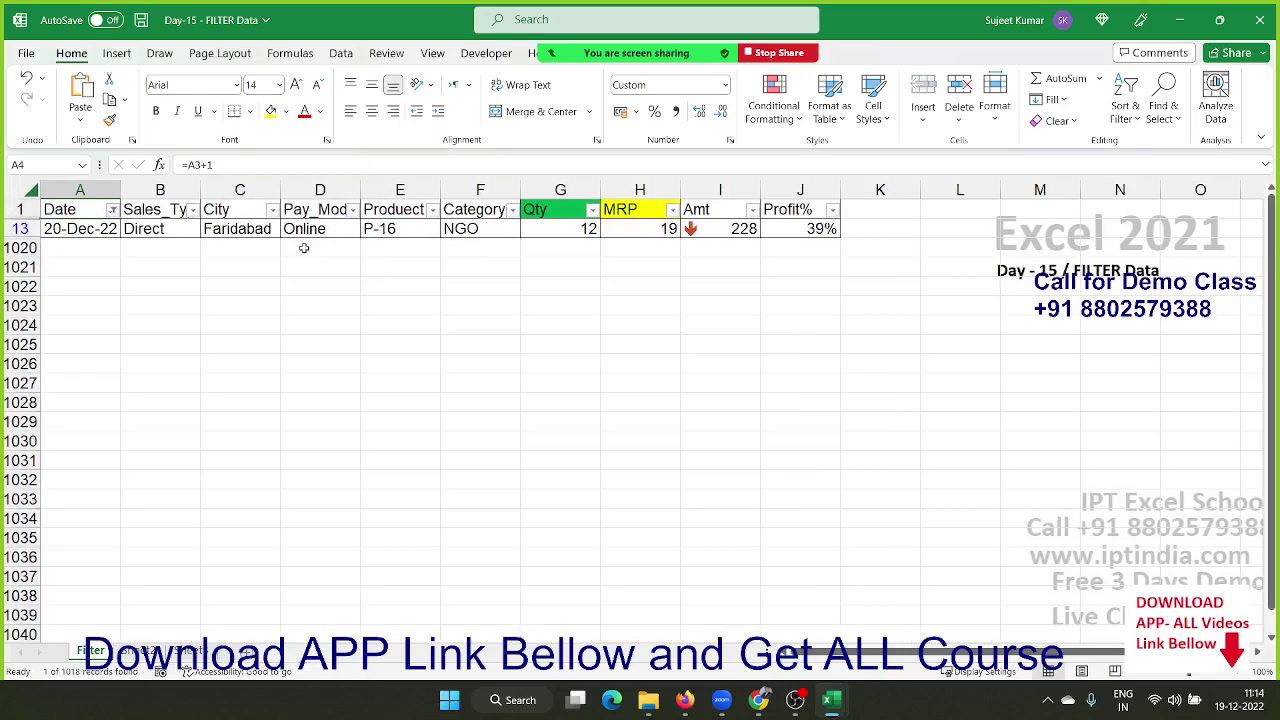
left_click(113, 210)
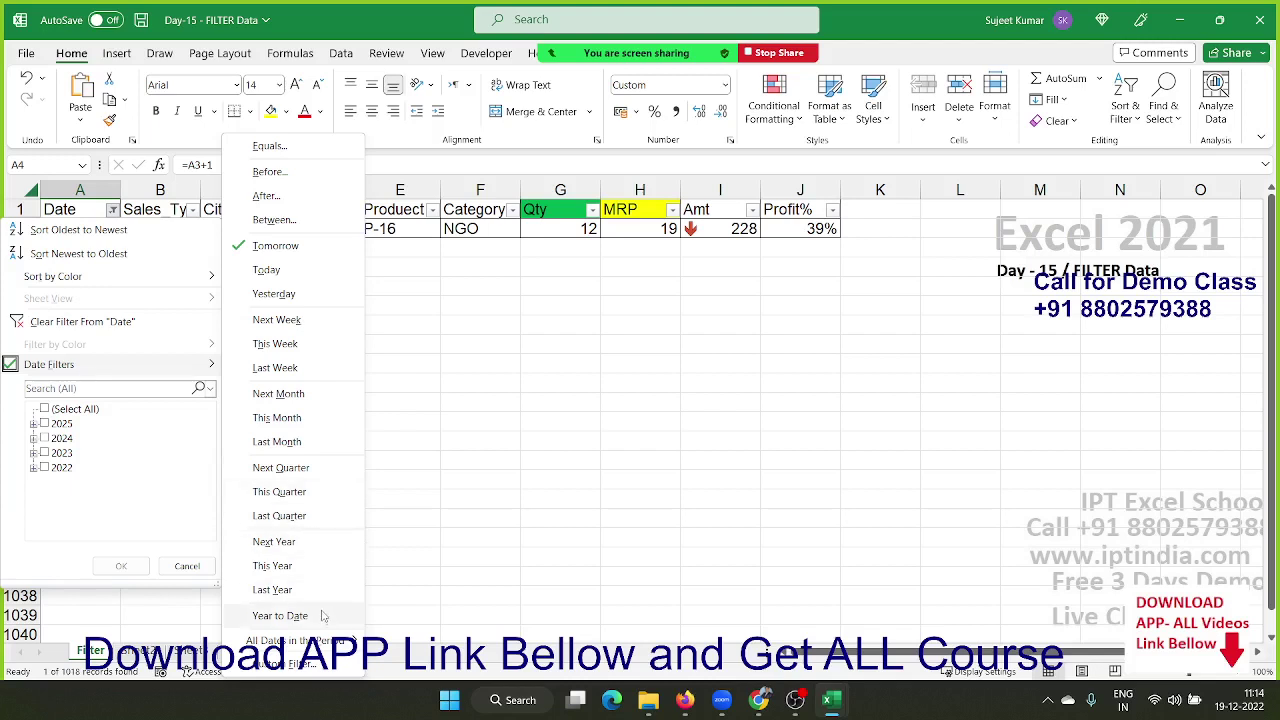
Step: Filter the Date column to Year to Date, then to Quarter 1
left_click(323, 616)
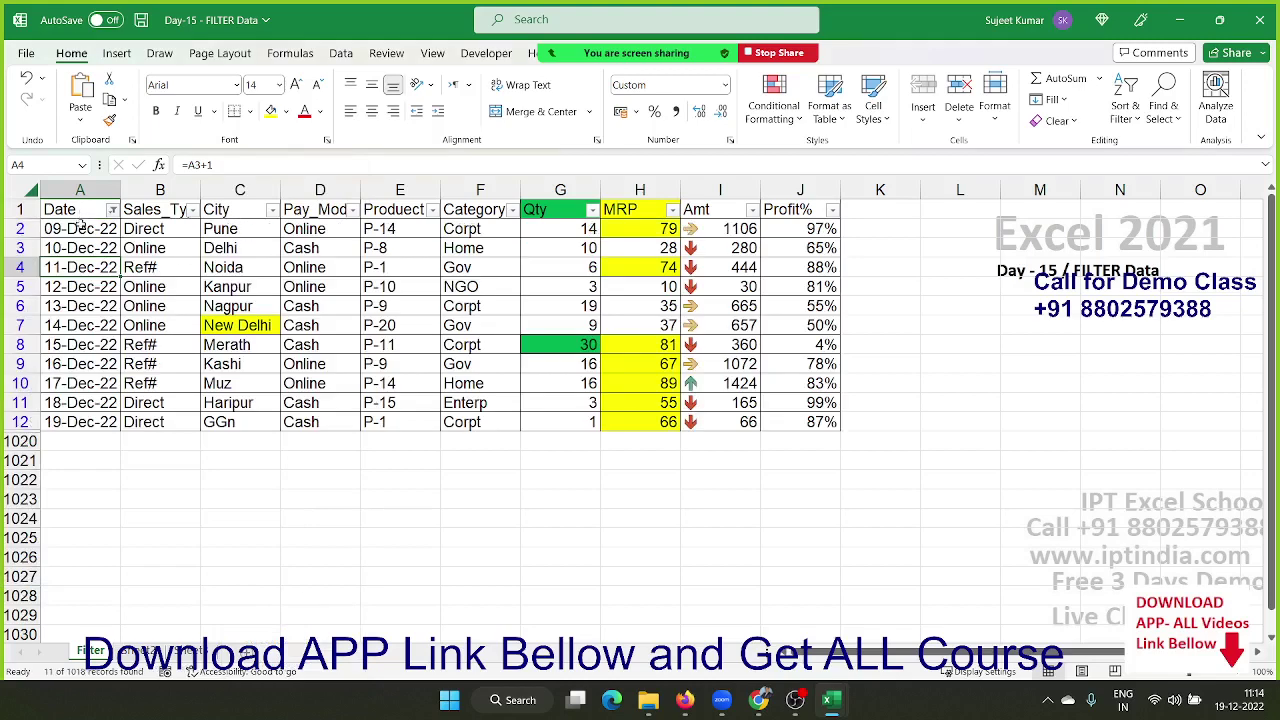
left_click_drag(82, 222, 95, 368)
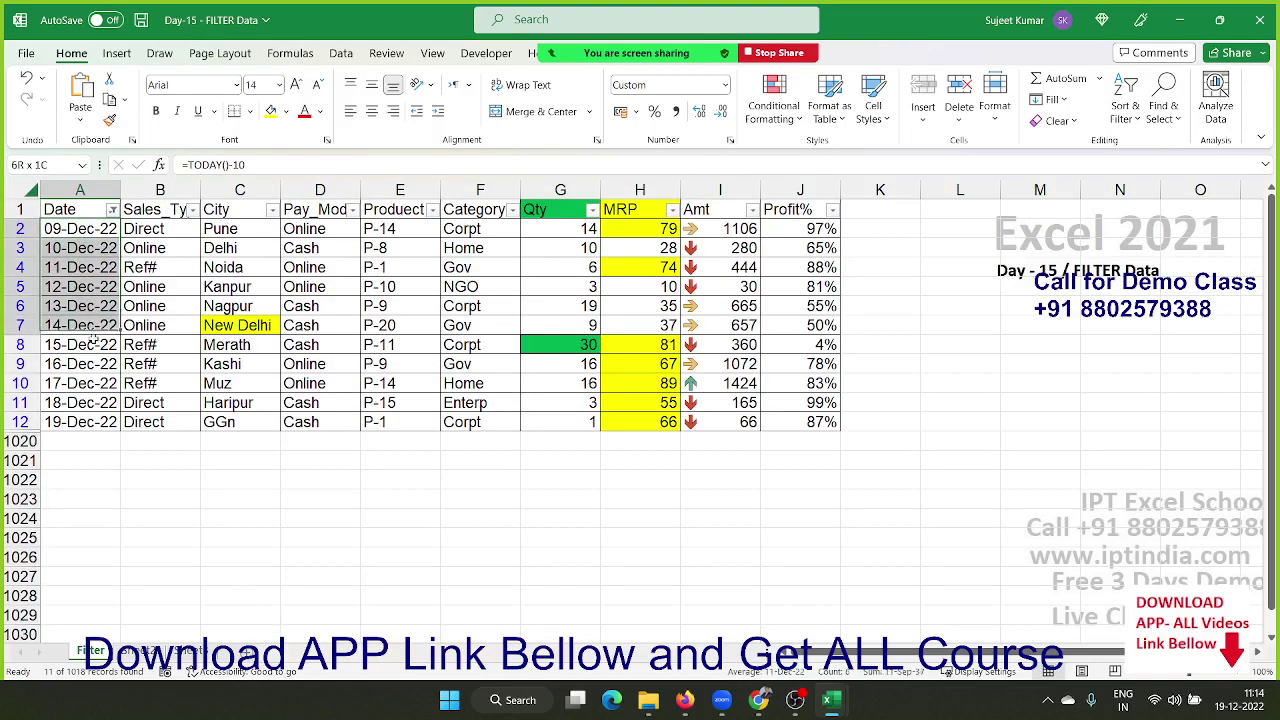
left_click(113, 210)
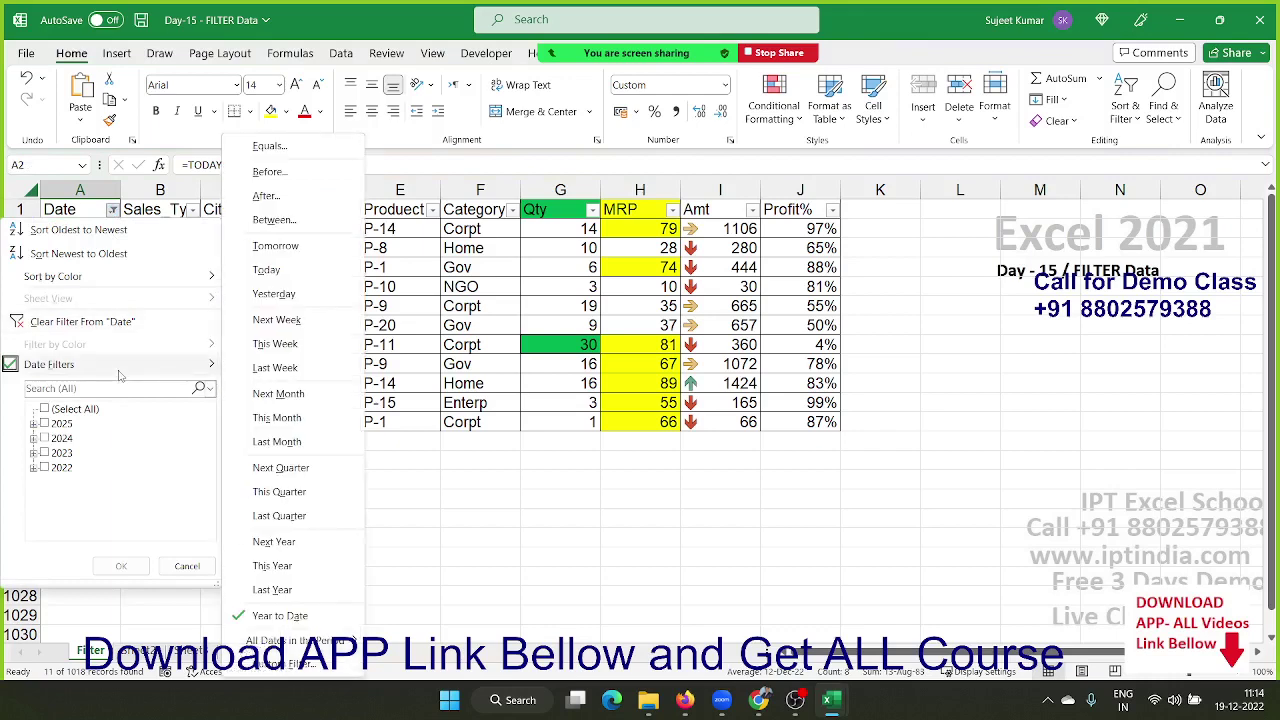
mouse_move(291, 641)
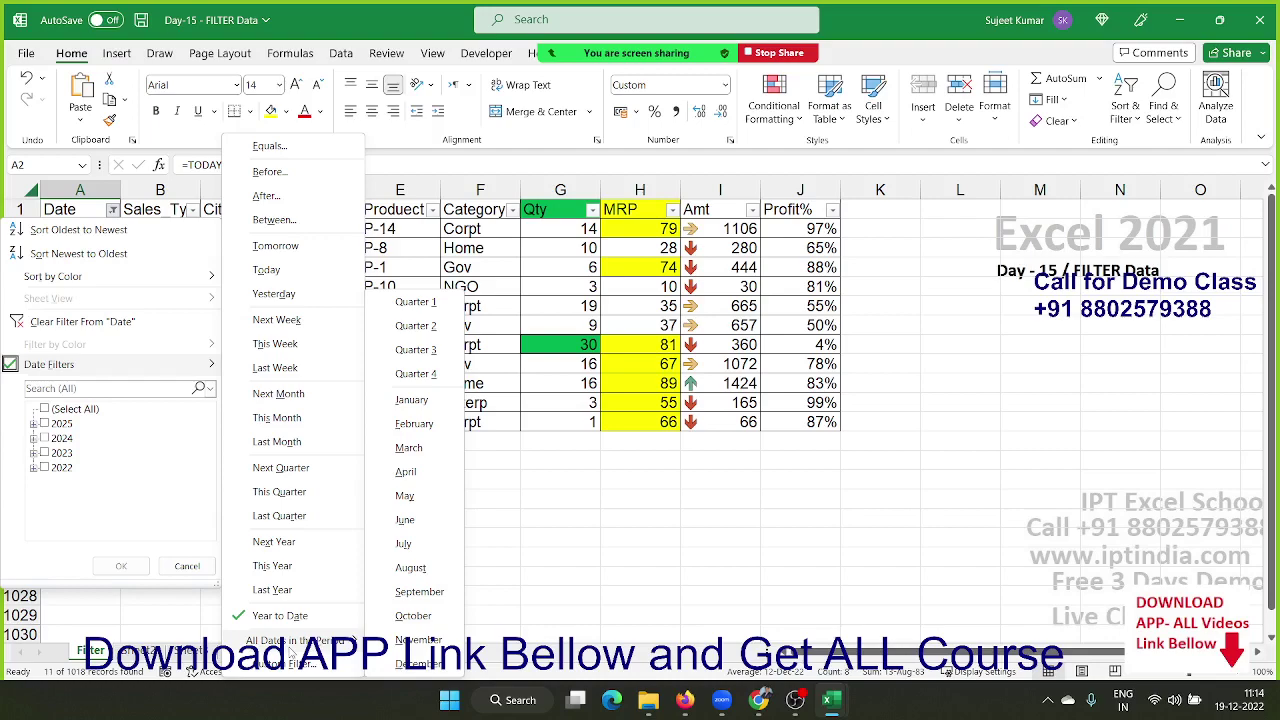
left_click(425, 305)
Step: Scroll through the 271 filtered January 2023 records
left_click(74, 268)
scroll(80, 290, "down", 1)
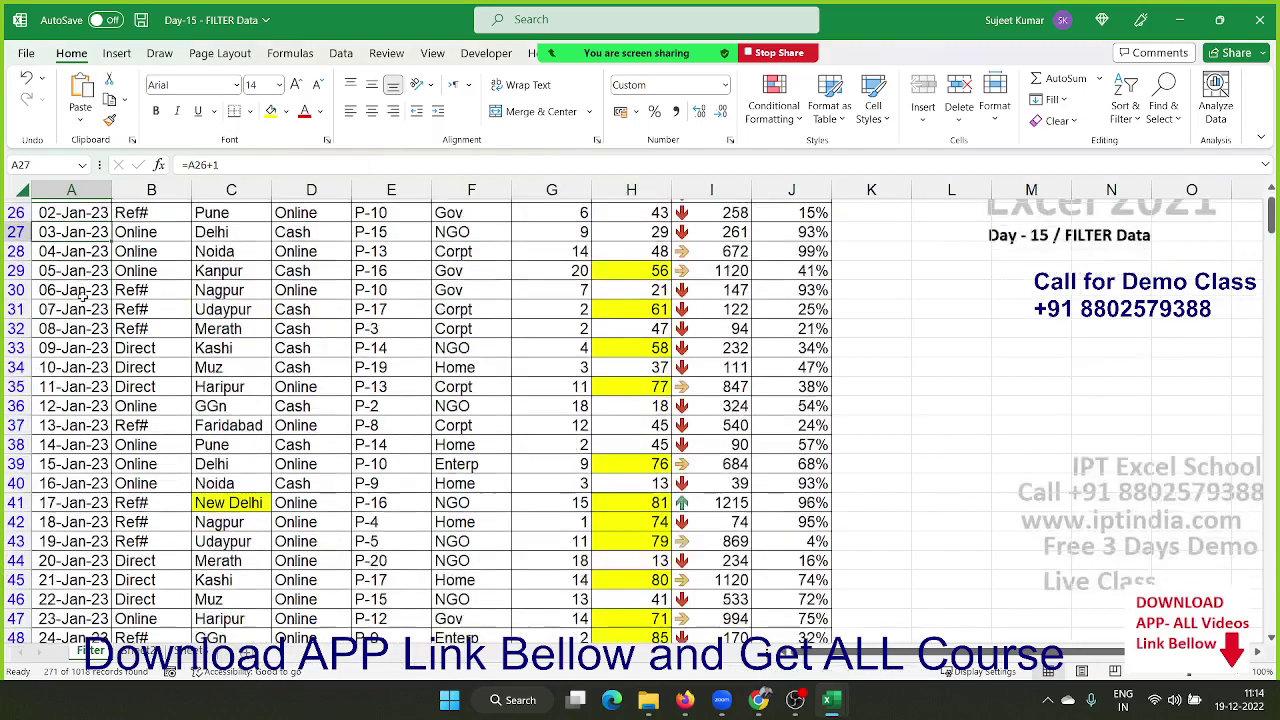
scroll(84, 296, "down", 6)
scroll(84, 296, "down", 11)
scroll(84, 300, "down", 10)
scroll(84, 305, "down", 6)
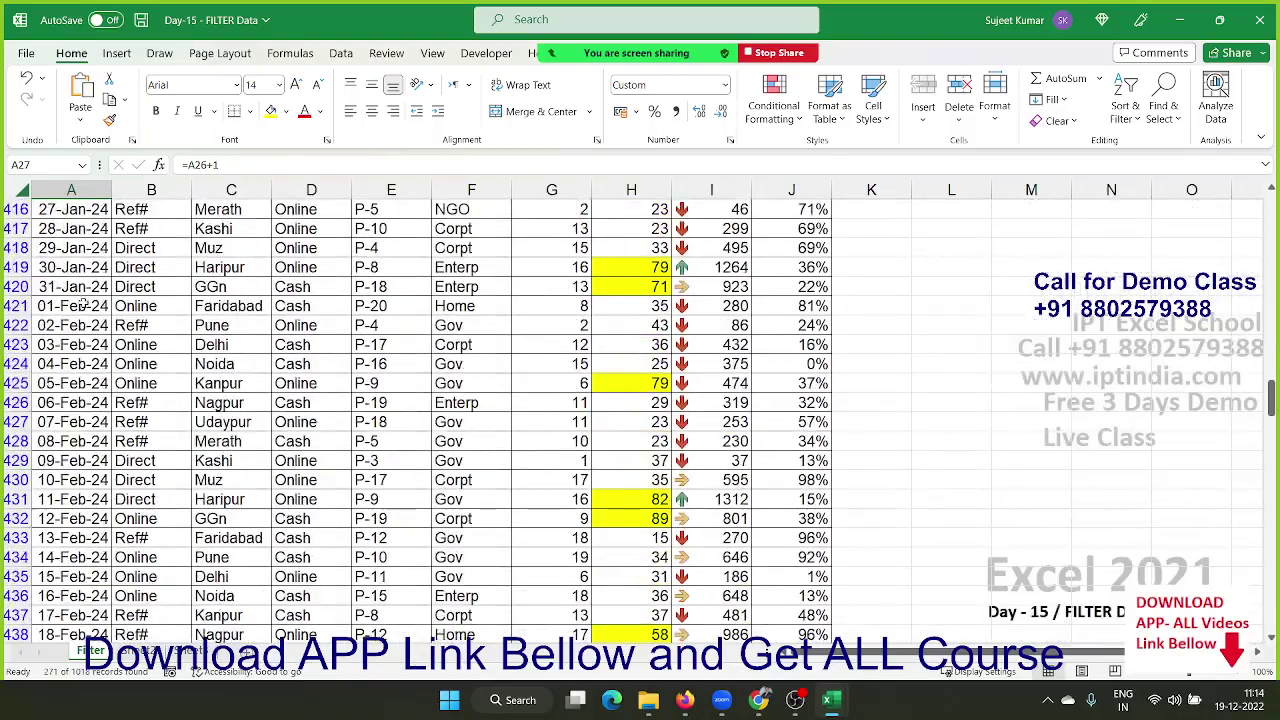
scroll(84, 305, "down", 7)
scroll(84, 305, "down", 13)
scroll(84, 305, "down", 8)
scroll(84, 305, "down", 9)
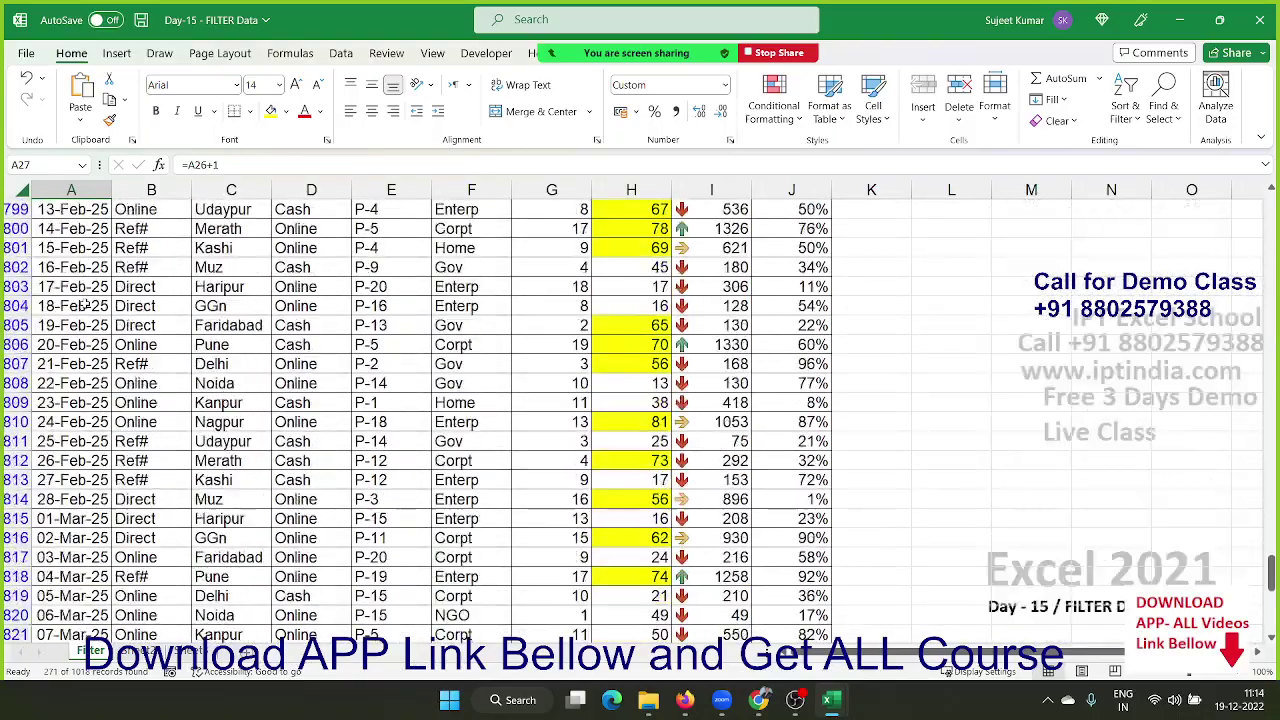
scroll(86, 305, "down", 7)
scroll(86, 305, "down", 6)
scroll(86, 305, "up", 18)
scroll(86, 305, "up", 9)
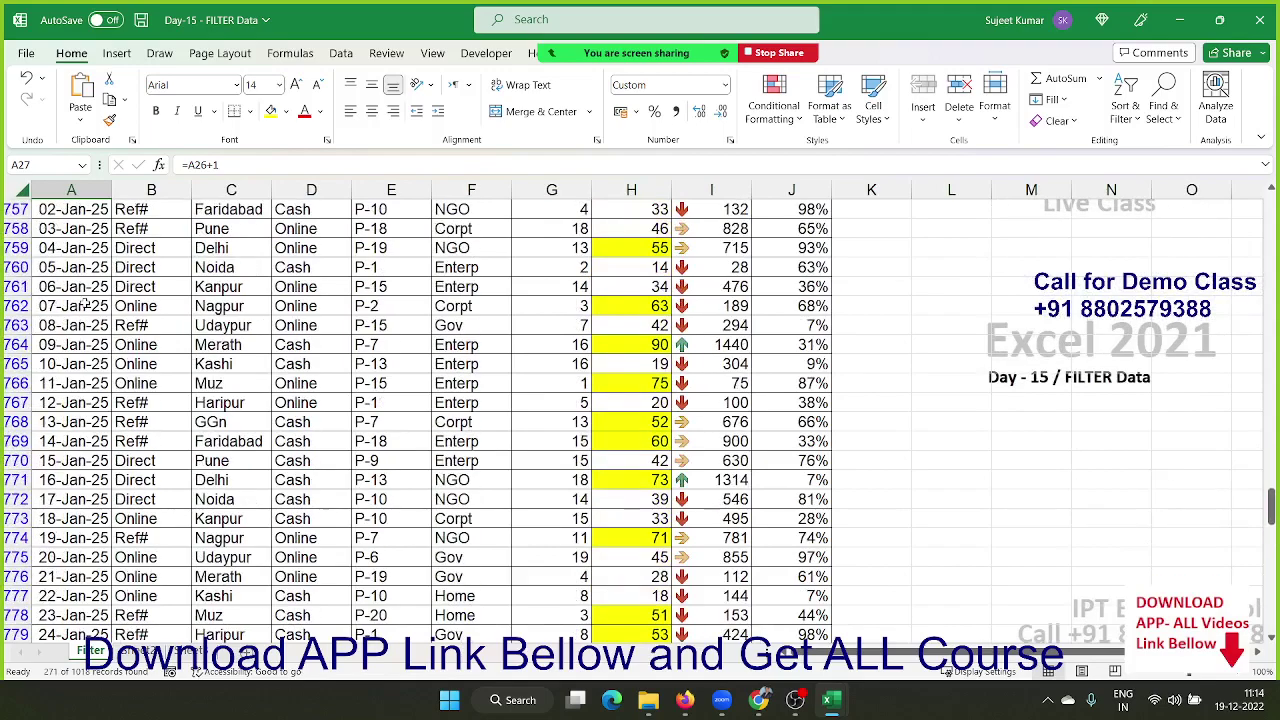
scroll(86, 305, "up", 20)
scroll(86, 305, "up", 20)
scroll(86, 305, "up", 3)
scroll(86, 305, "up", 4)
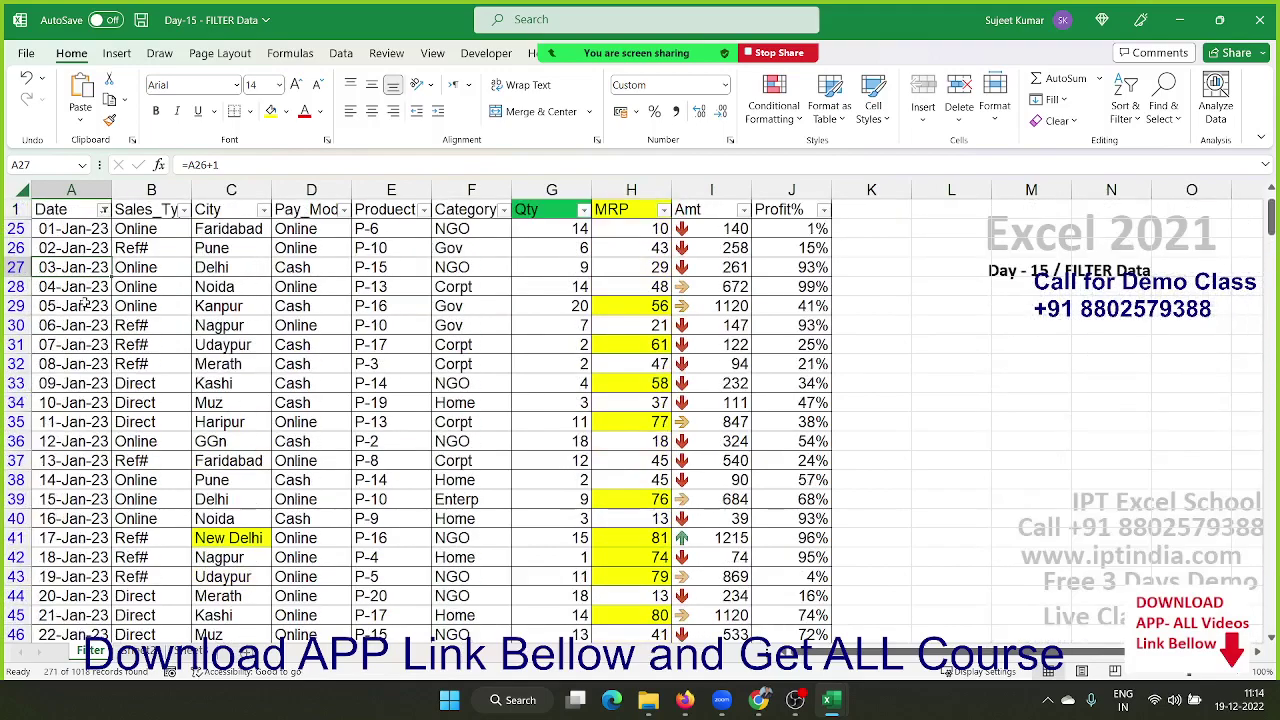
Step: Clear the Date filter so all 1018 records show again
left_click(103, 210)
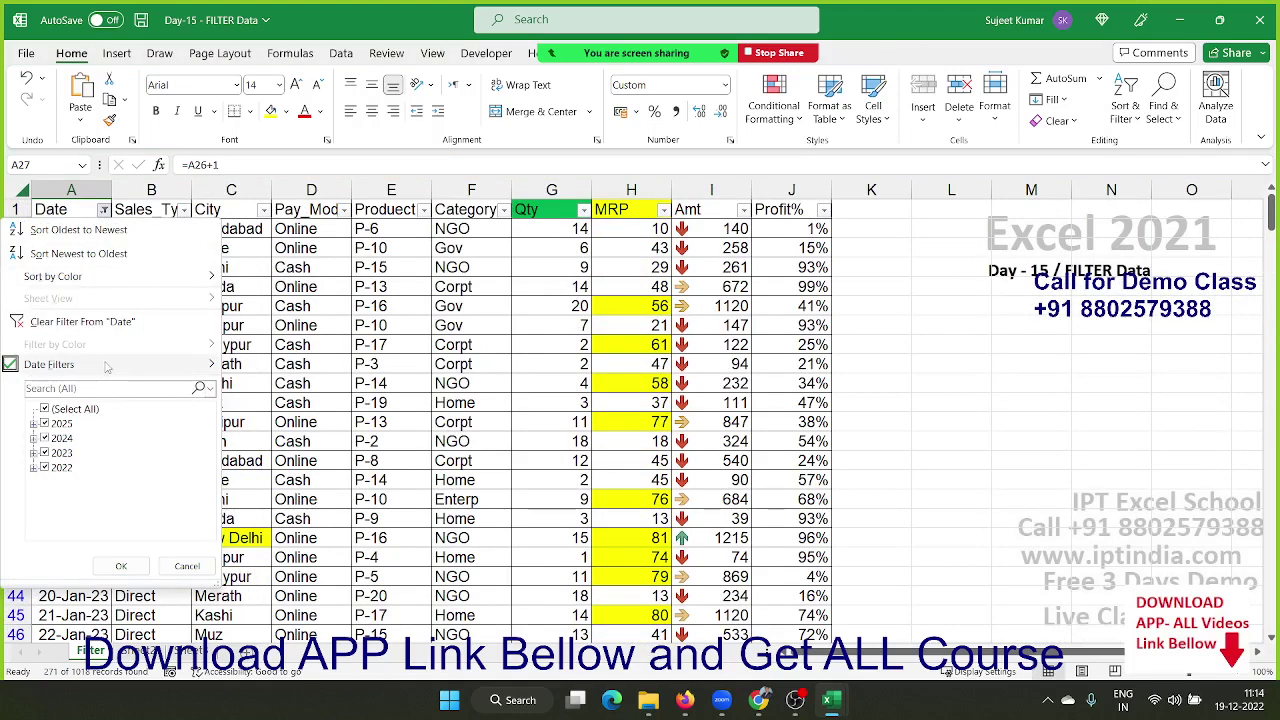
left_click(105, 322)
left_click(324, 341)
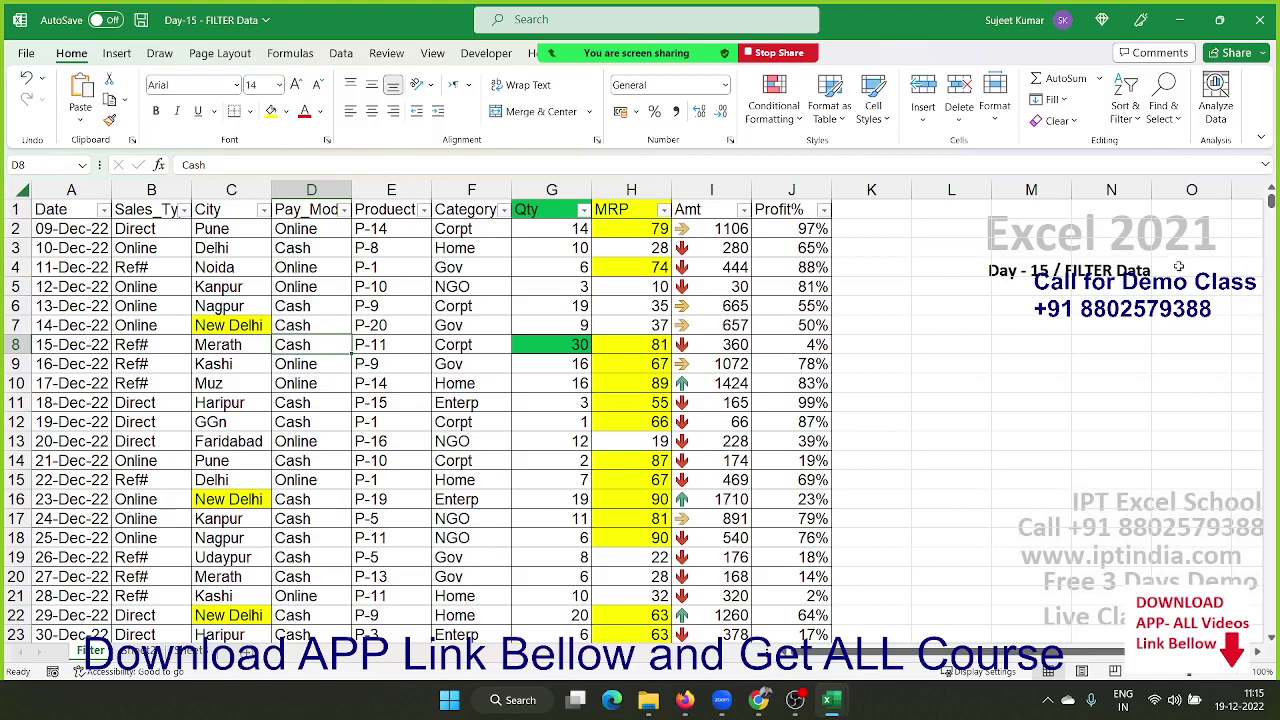
left_click(1160, 108)
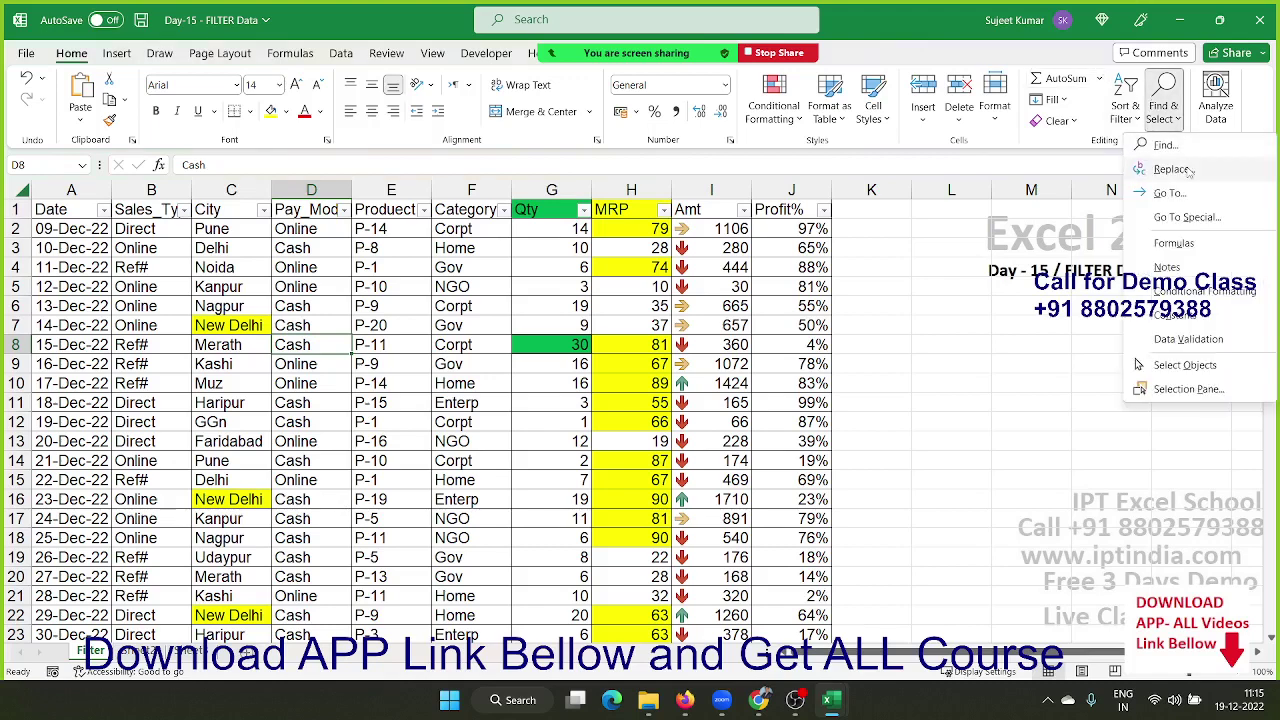
left_click(1166, 145)
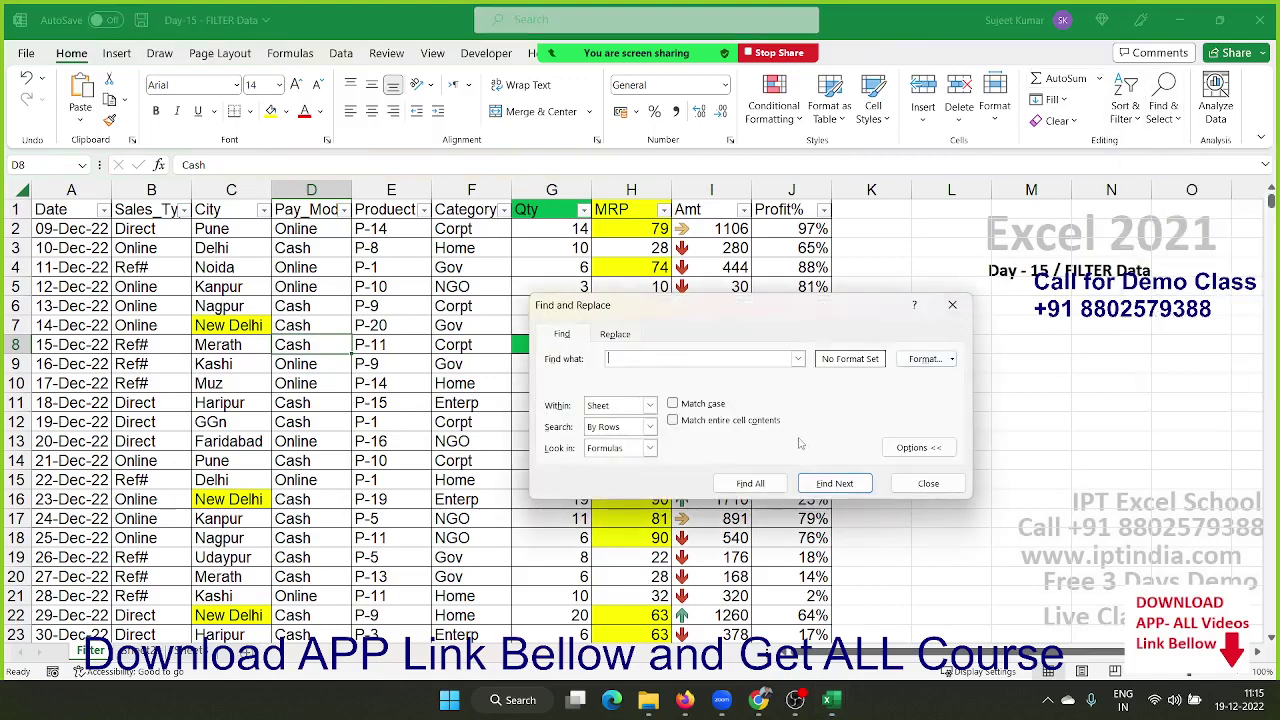
left_click(614, 335)
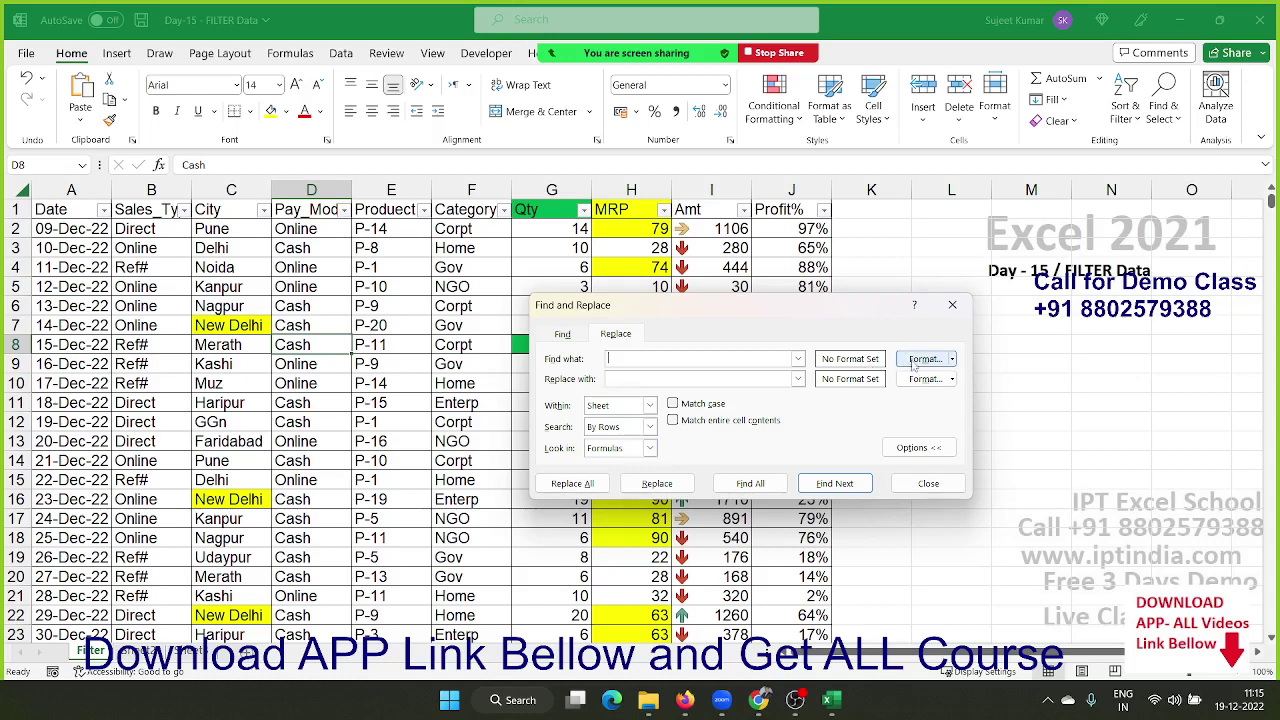
left_click(913, 360)
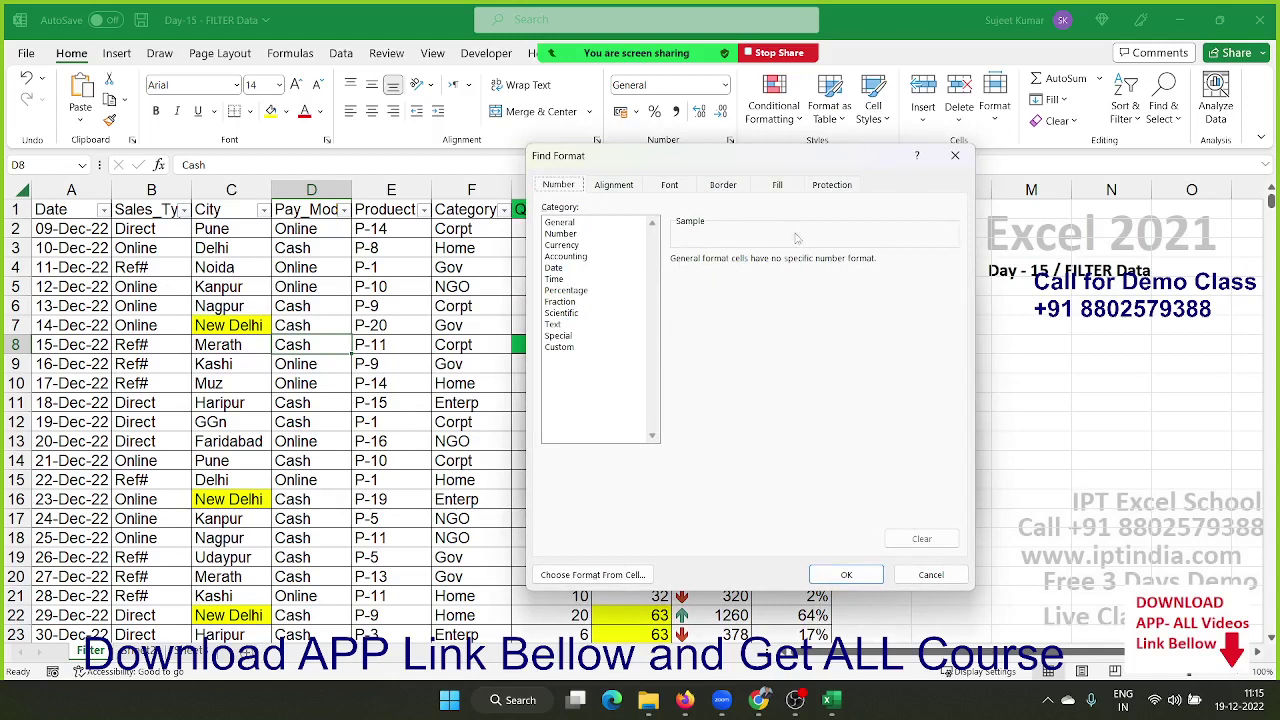
left_click(777, 185)
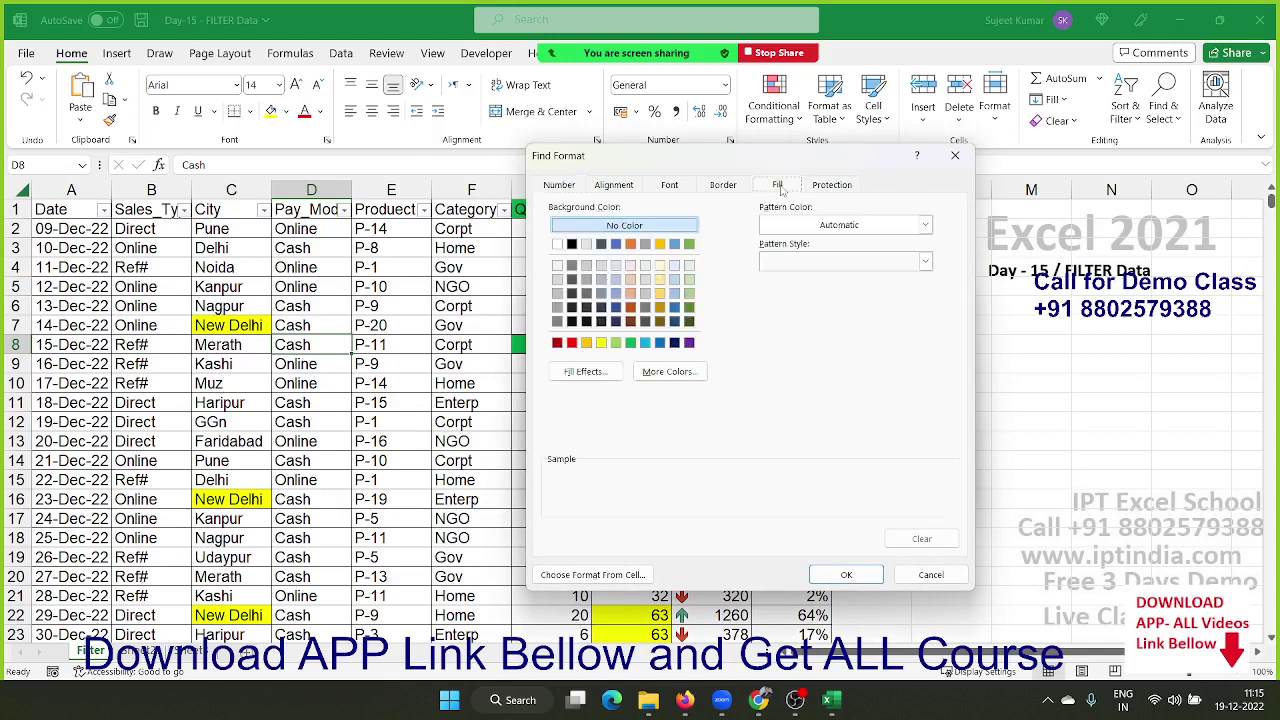
left_click(601, 343)
left_click(846, 574)
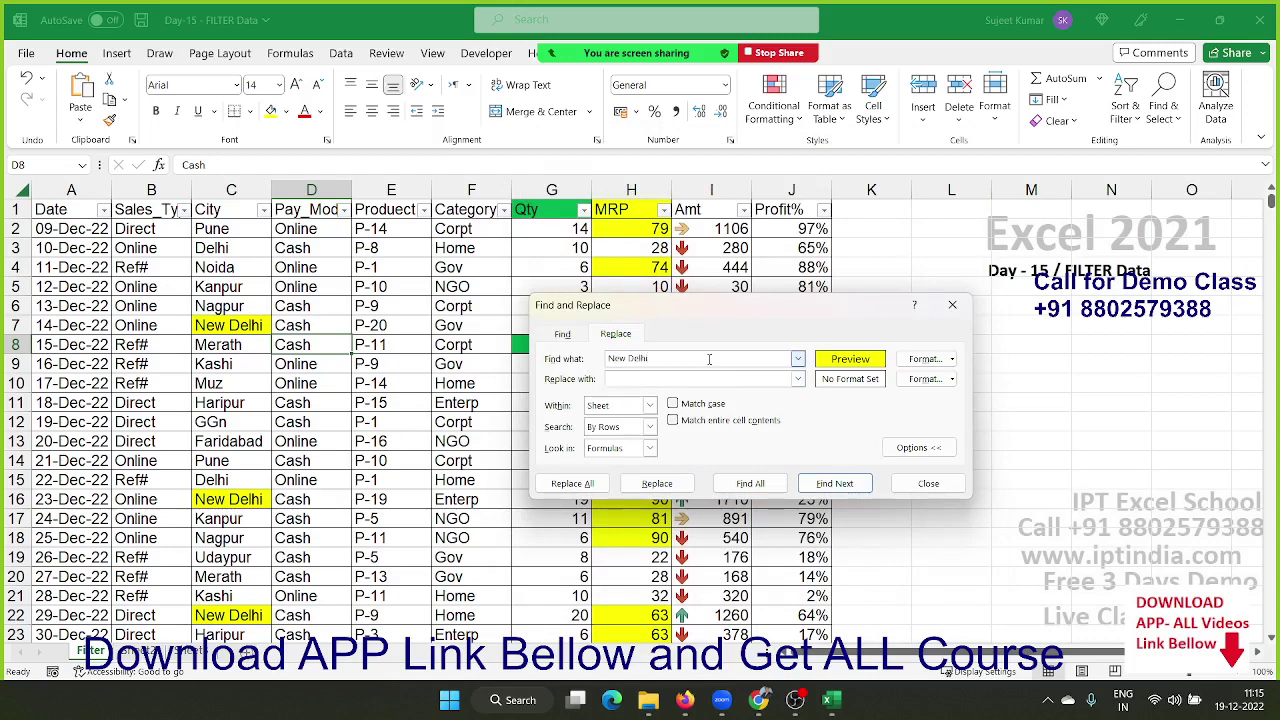
key("Escape")
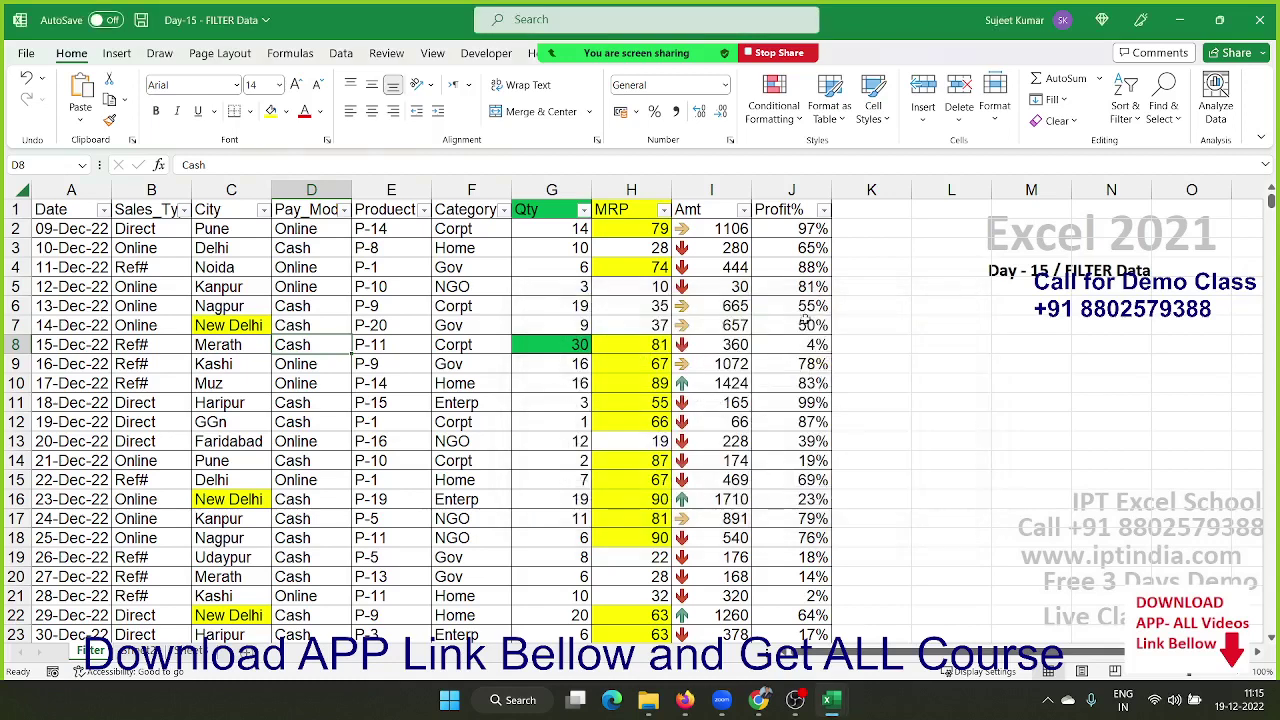
Step: Use Go To to jump to A200, then return to the top of the City column
left_click(1156, 106)
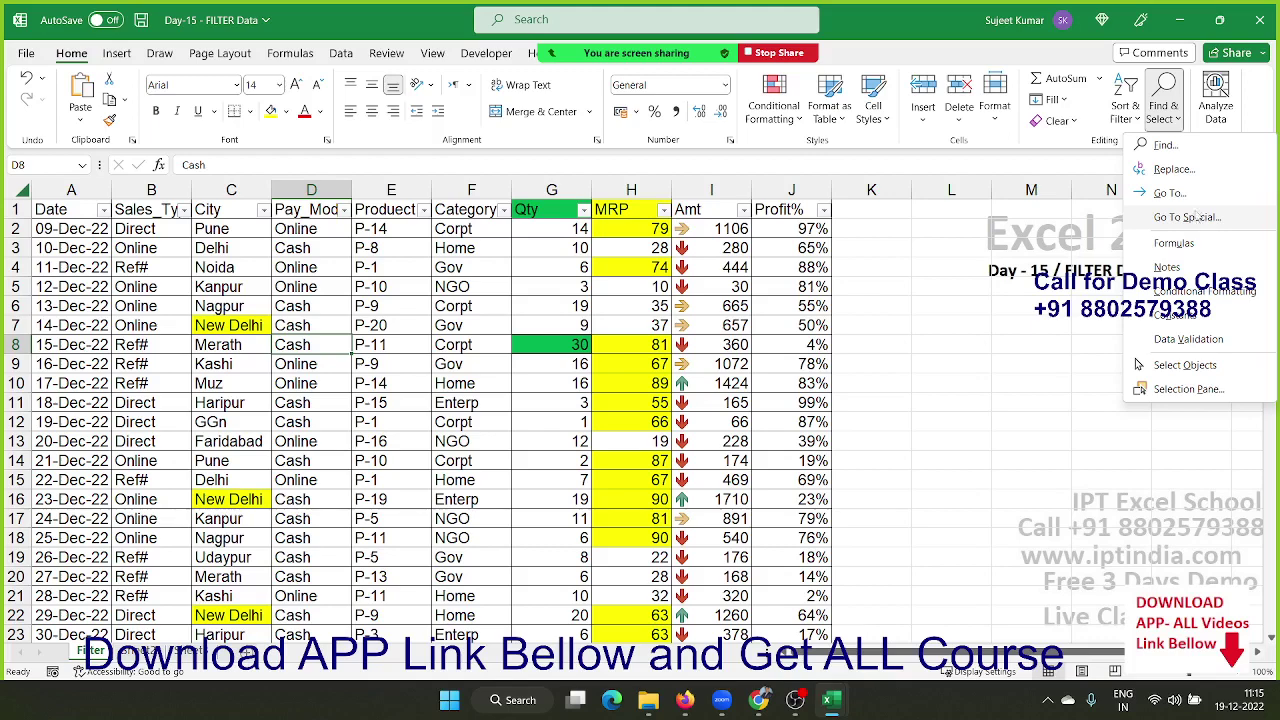
left_click(1168, 193)
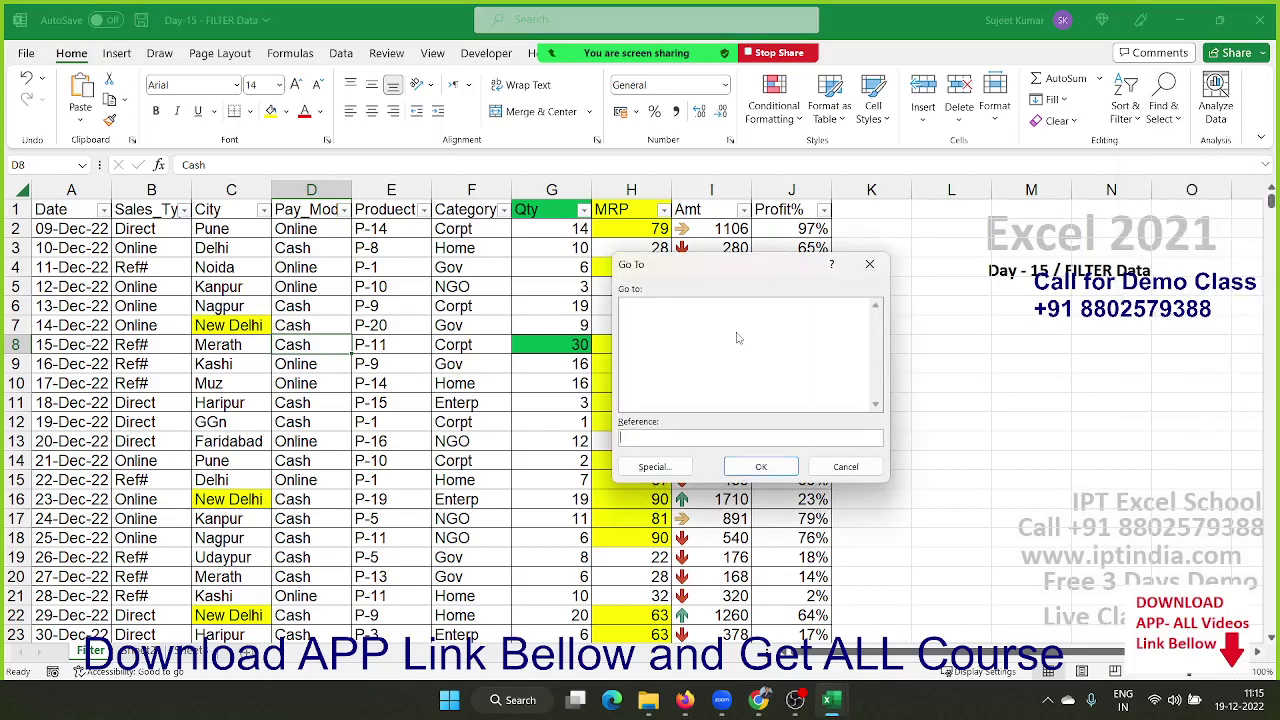
type("A200")
key("Return")
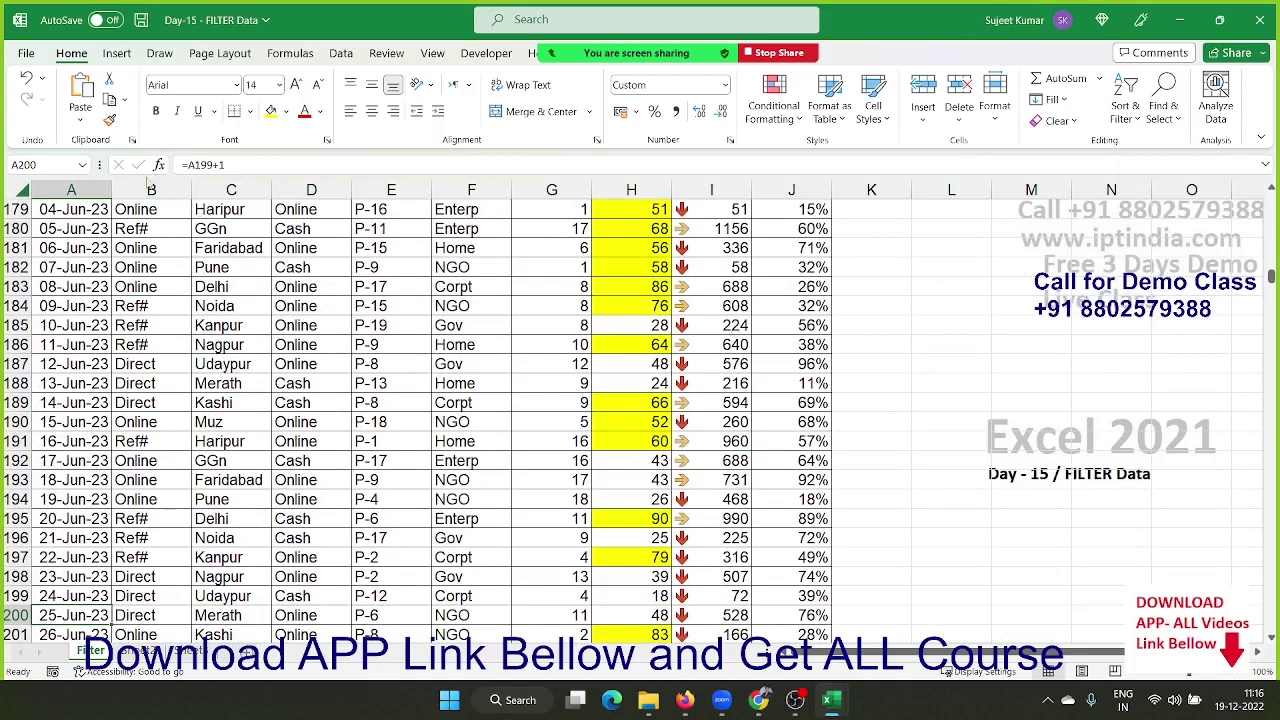
left_click(45, 165)
left_click(260, 271)
key("ctrl+Up")
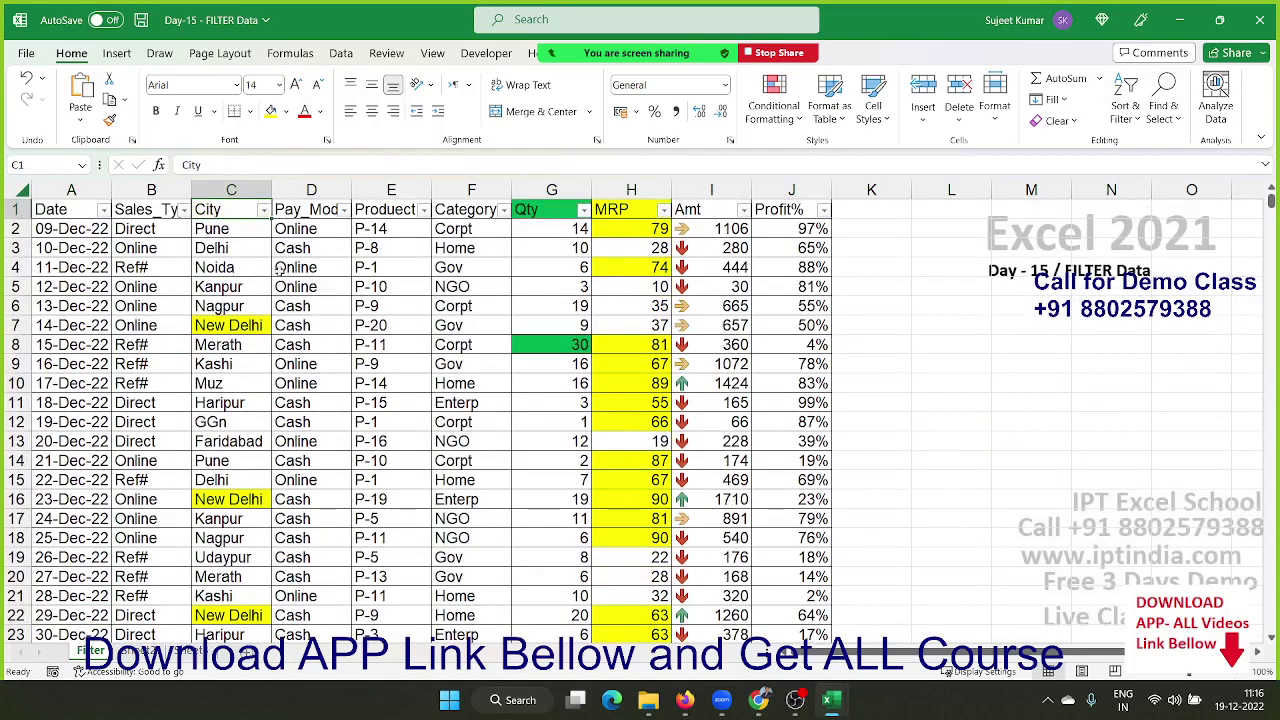
Step: Use Go To Special to select Constants with only Numbers checked
left_click(1136, 118)
left_click(1160, 112)
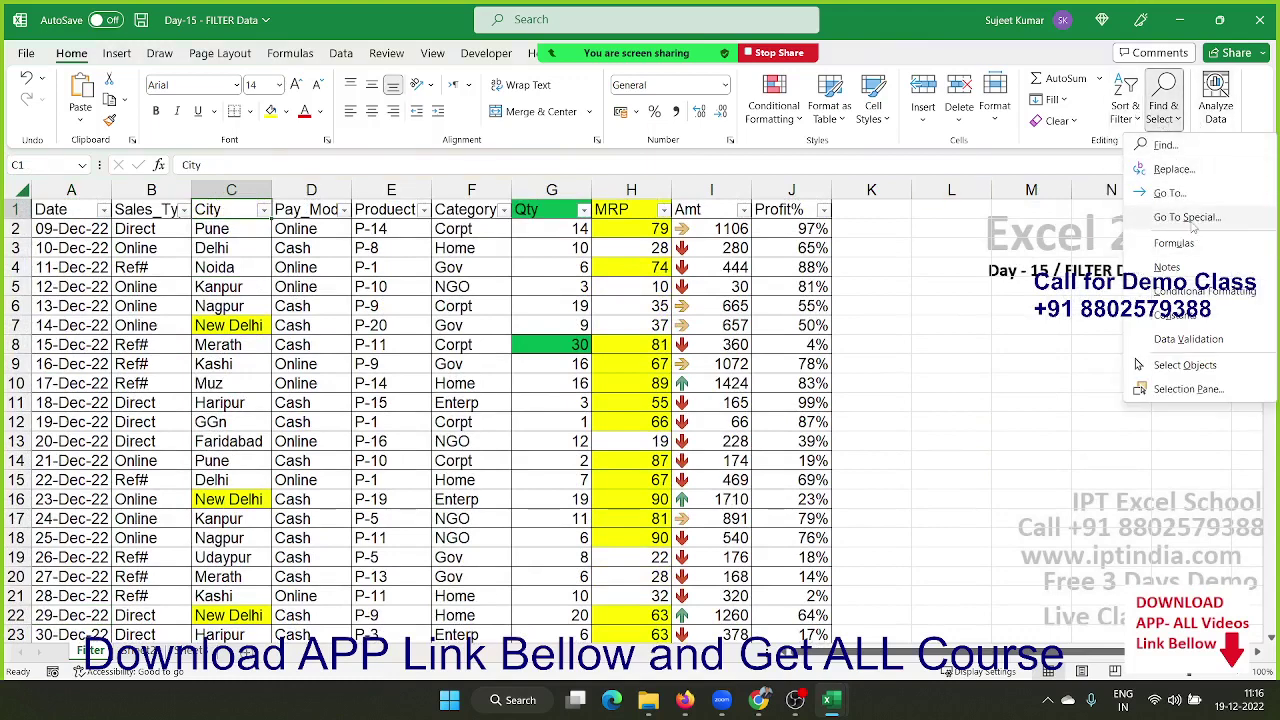
left_click(1194, 220)
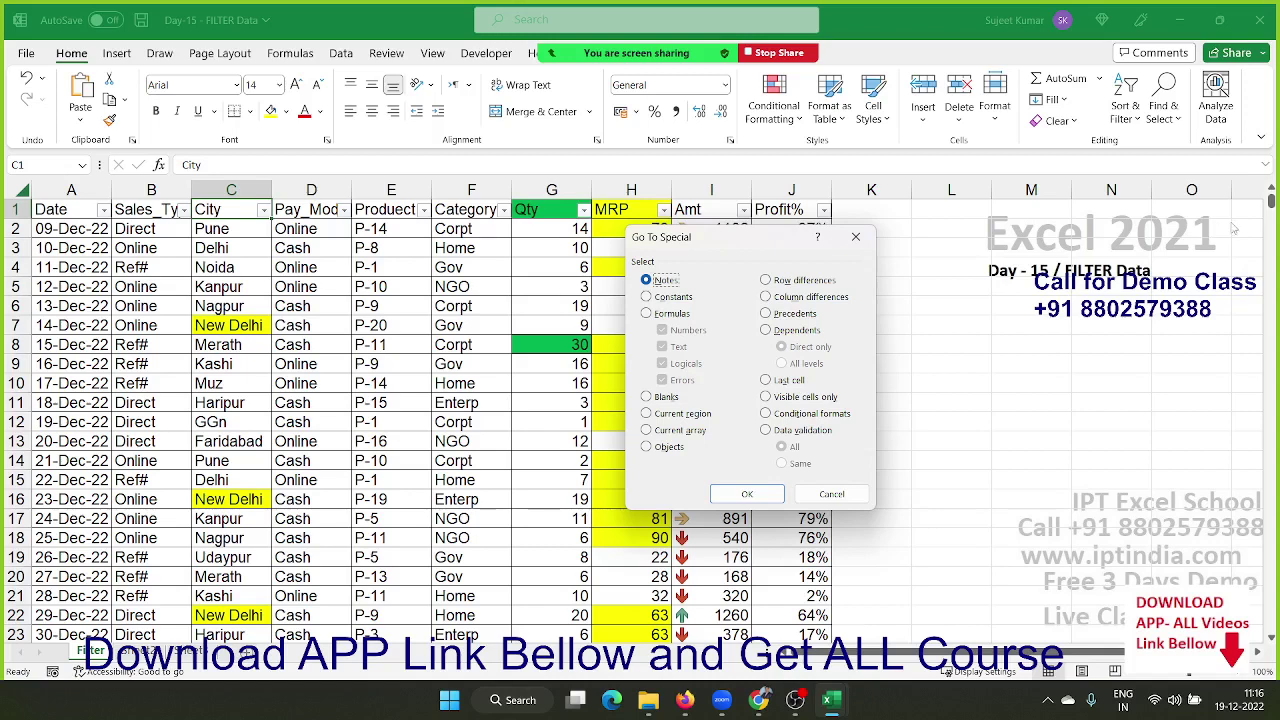
left_click(667, 298)
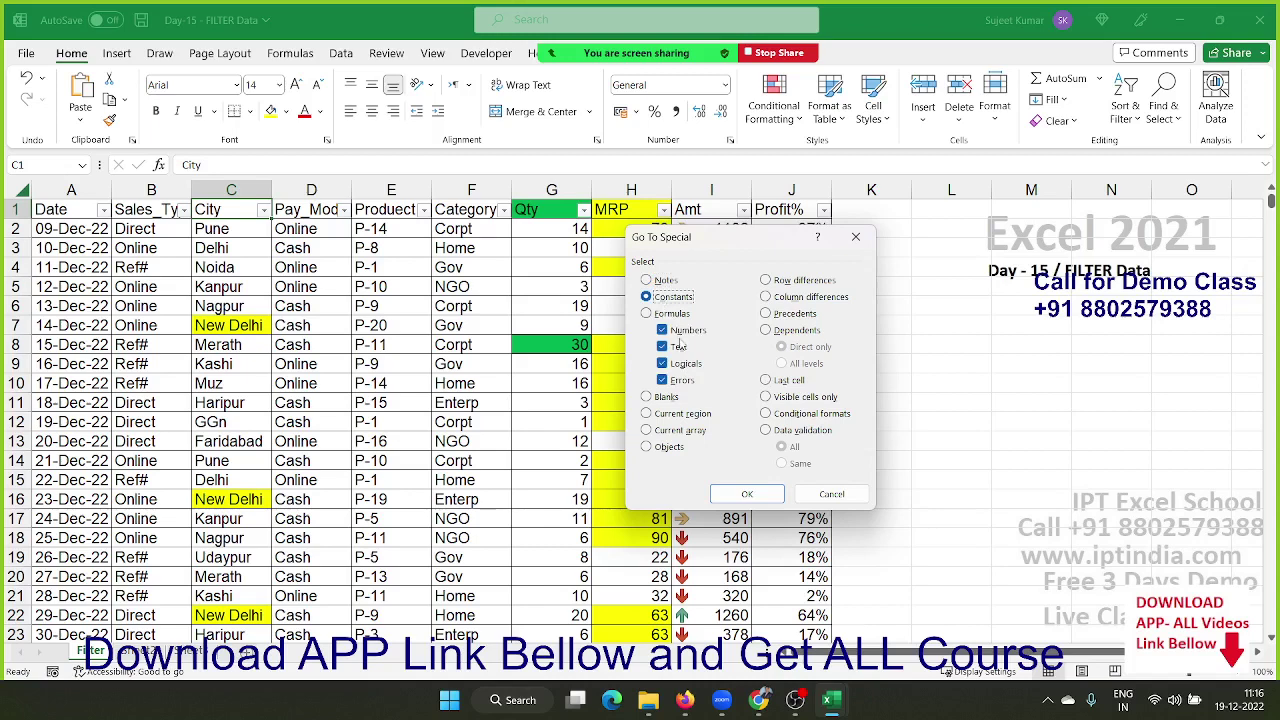
left_click(676, 348)
left_click(670, 382)
left_click(750, 496)
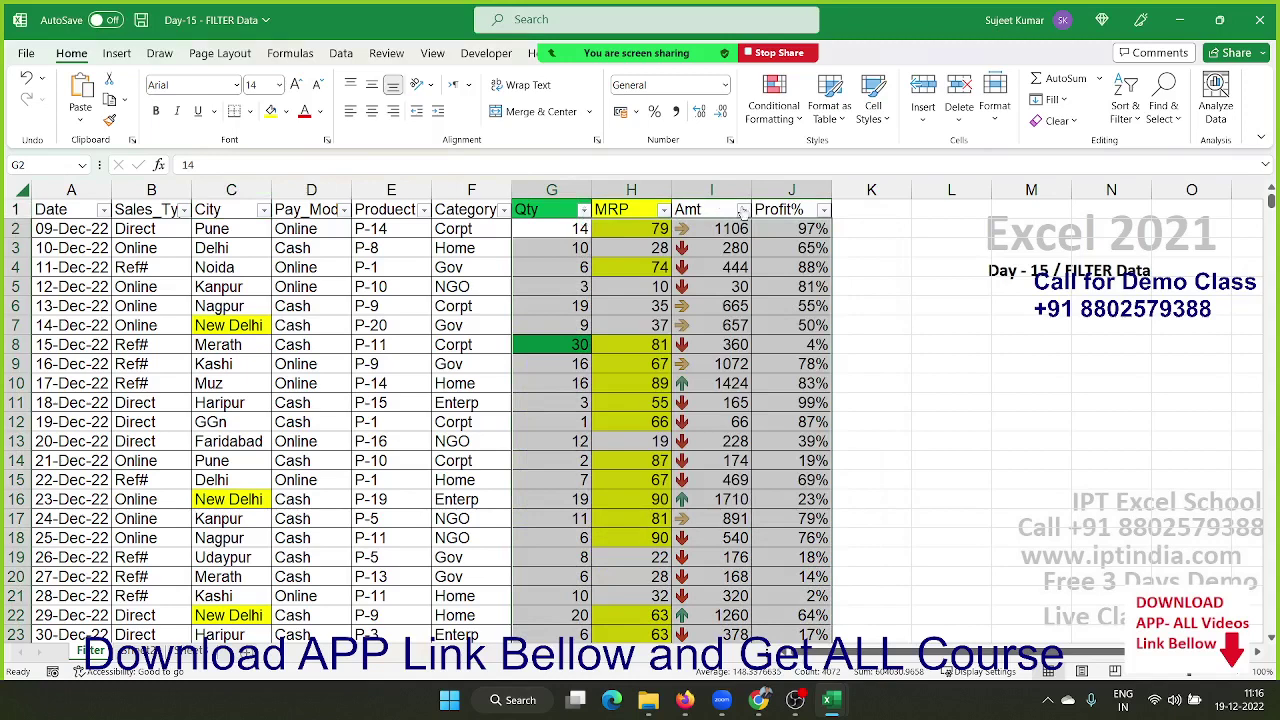
Step: Reopen Go To Special, try Blanks and Current region, then cancel without changing the selection
left_click(1125, 105)
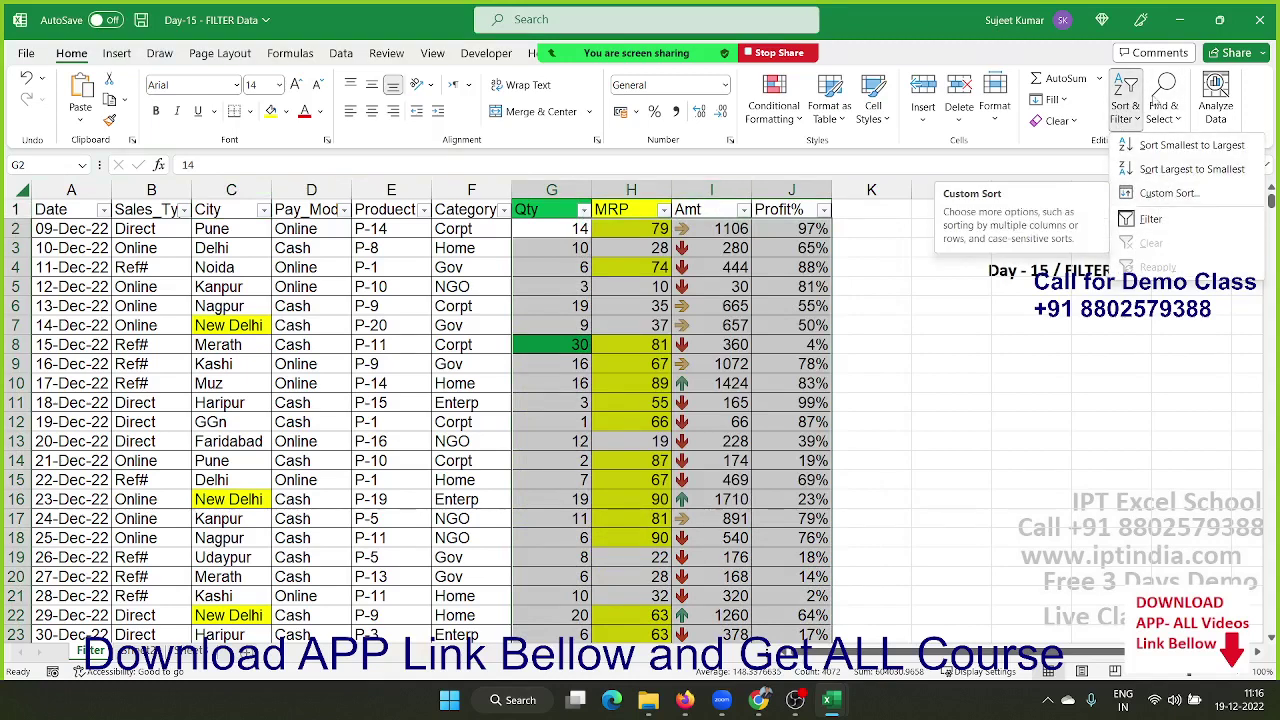
left_click(1163, 105)
left_click(1187, 216)
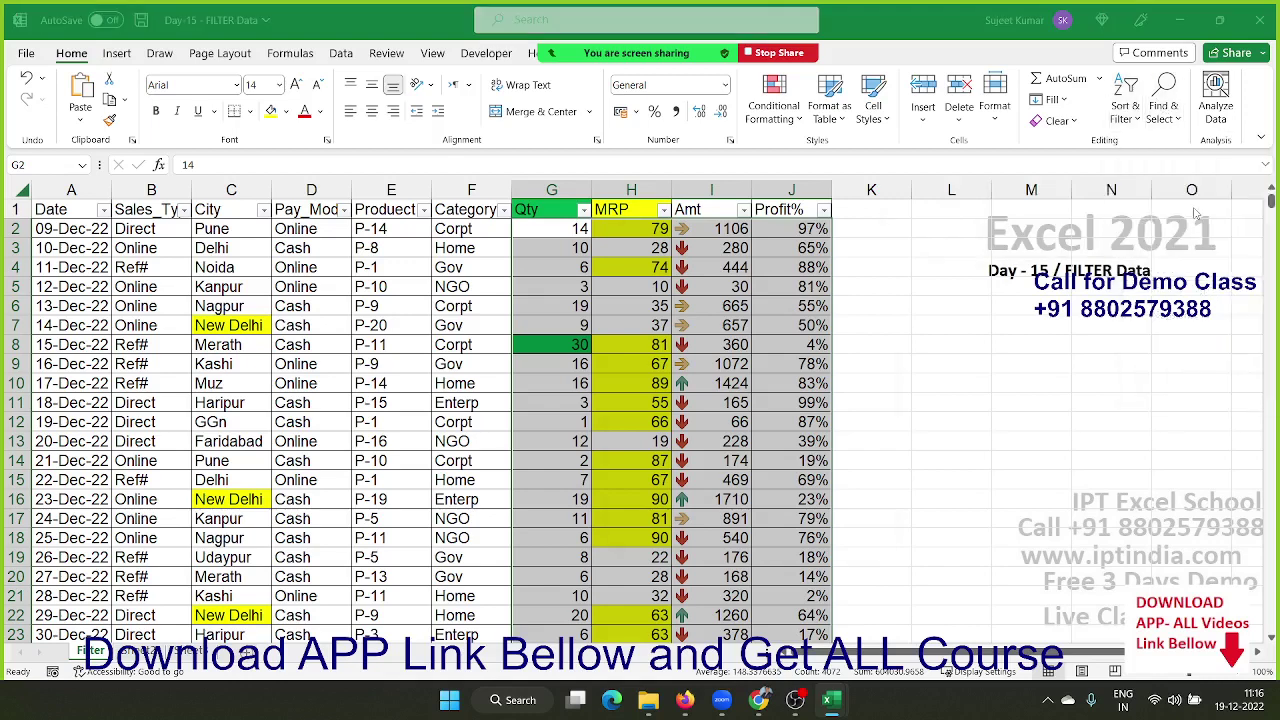
left_click(666, 397)
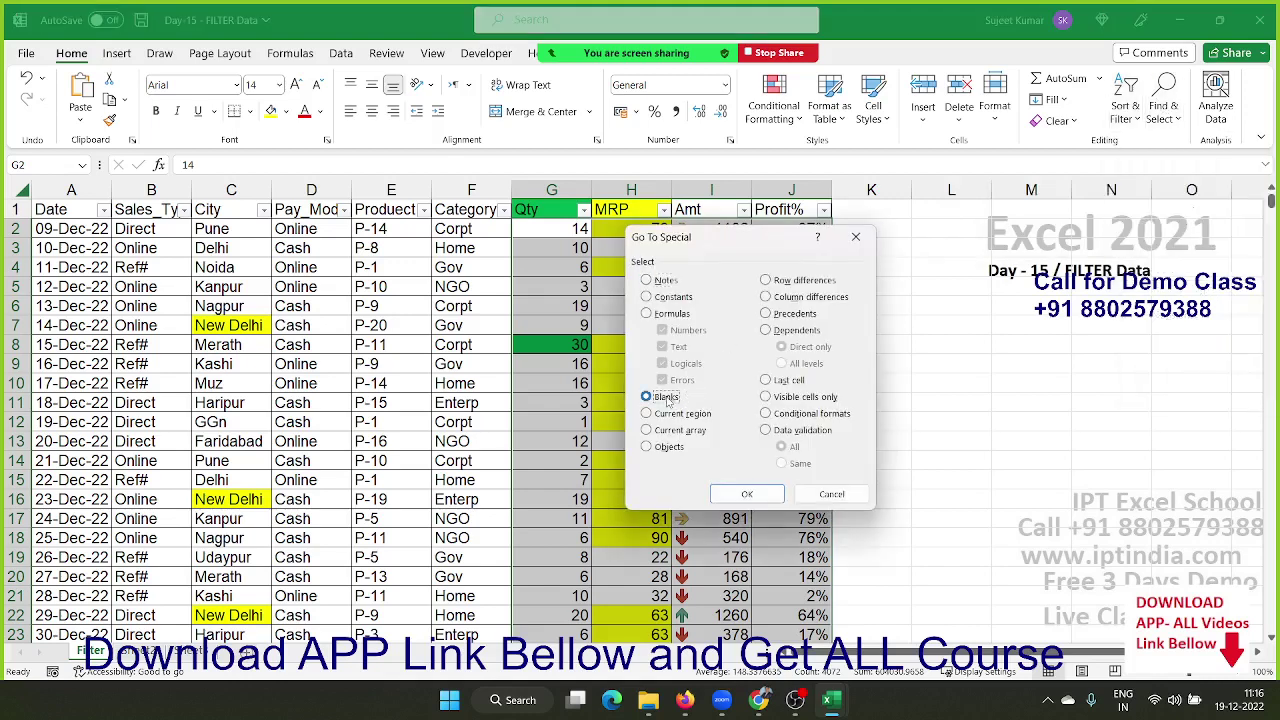
left_click(674, 414)
key("Escape")
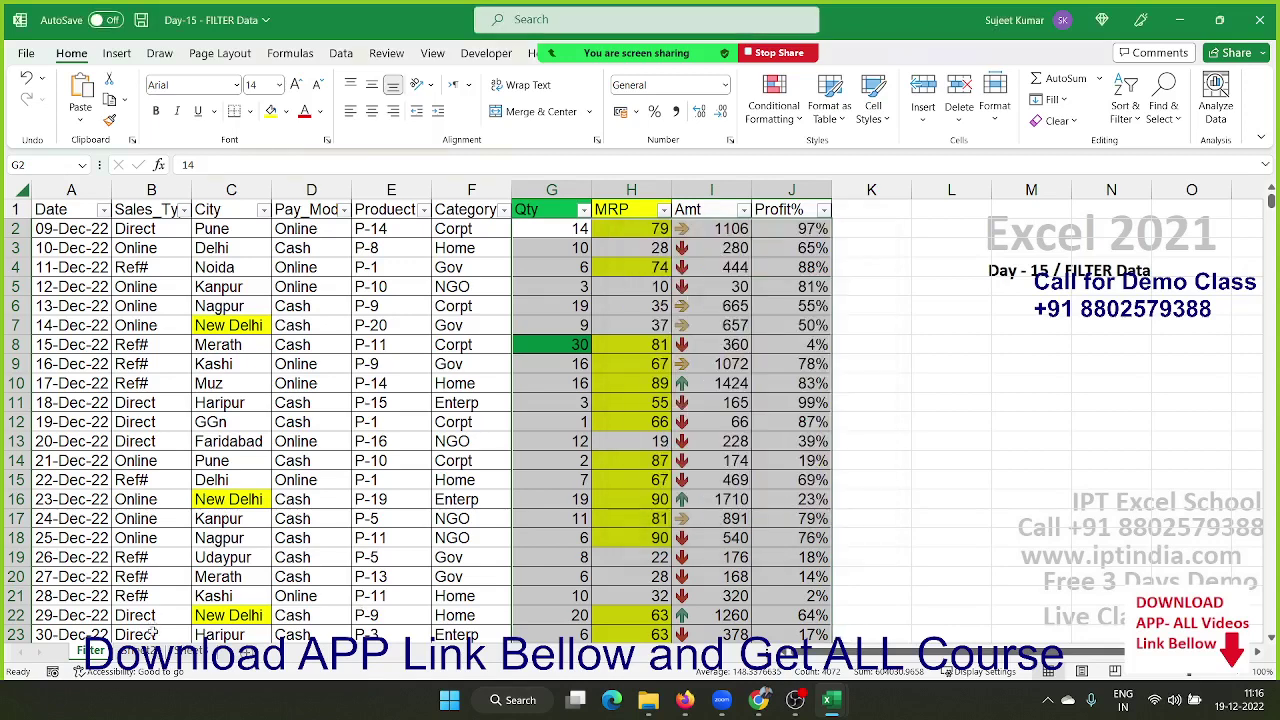
Step: On a blank sheet, enter 52, 36, 336, 85, 36, 32, 63, 36, 63, 65, 663 down column A
left_click(150, 651)
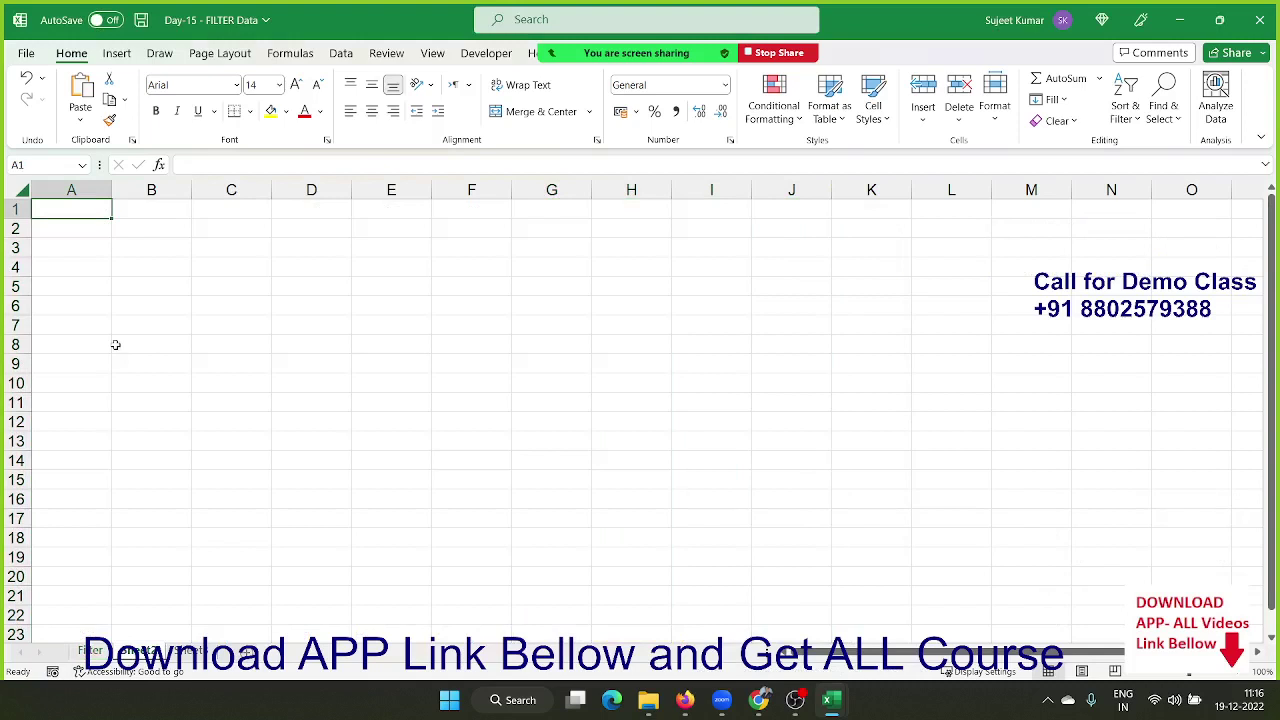
type("52")
key("Return")
type("36")
key("Return")
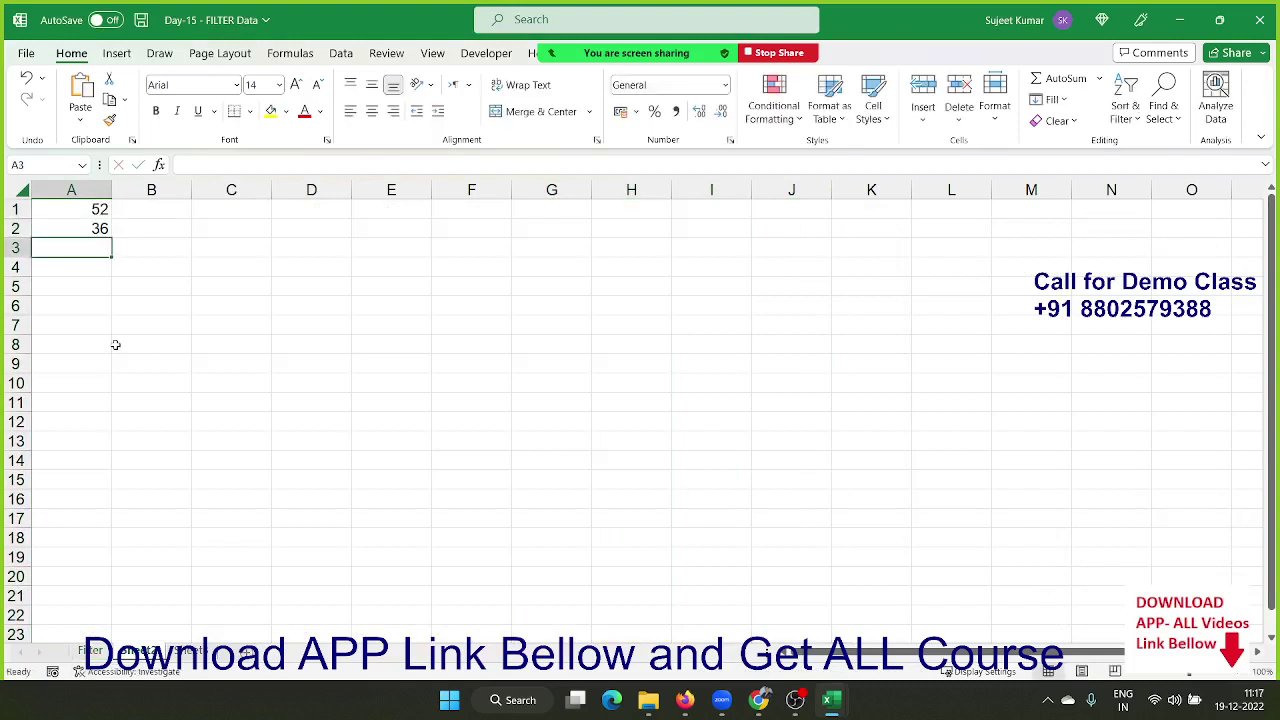
type("336")
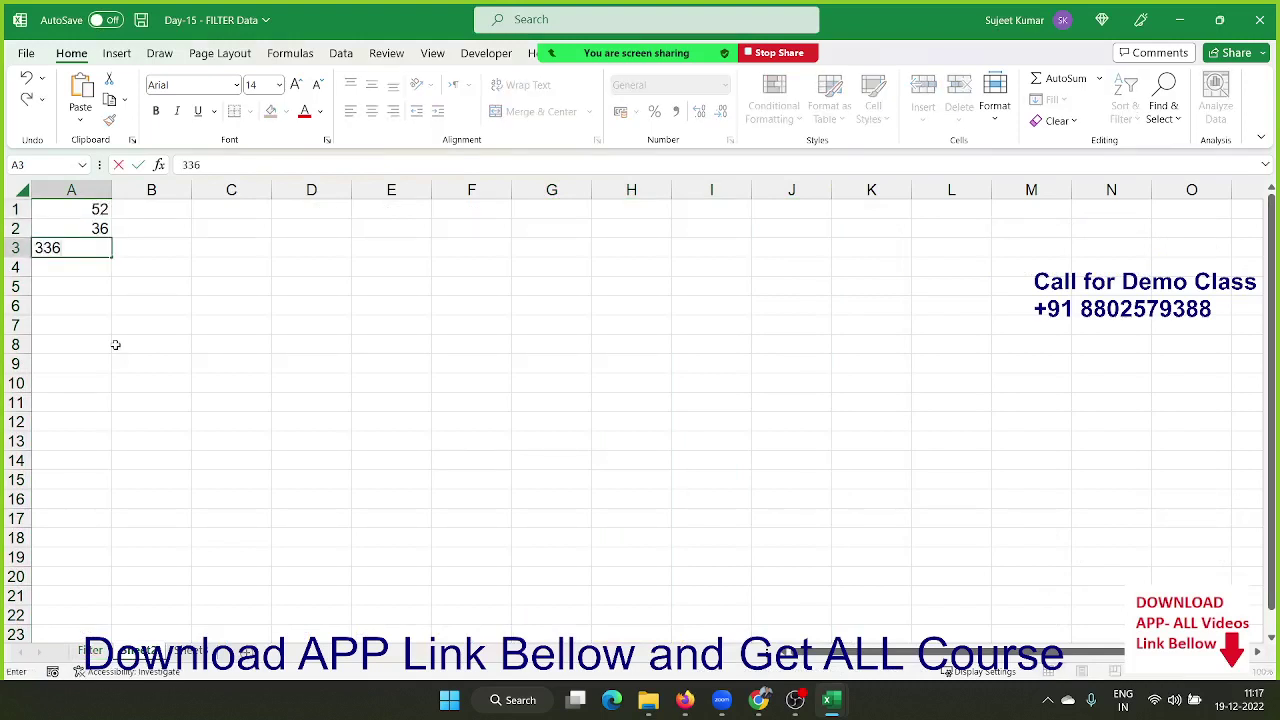
key("Return")
type("85")
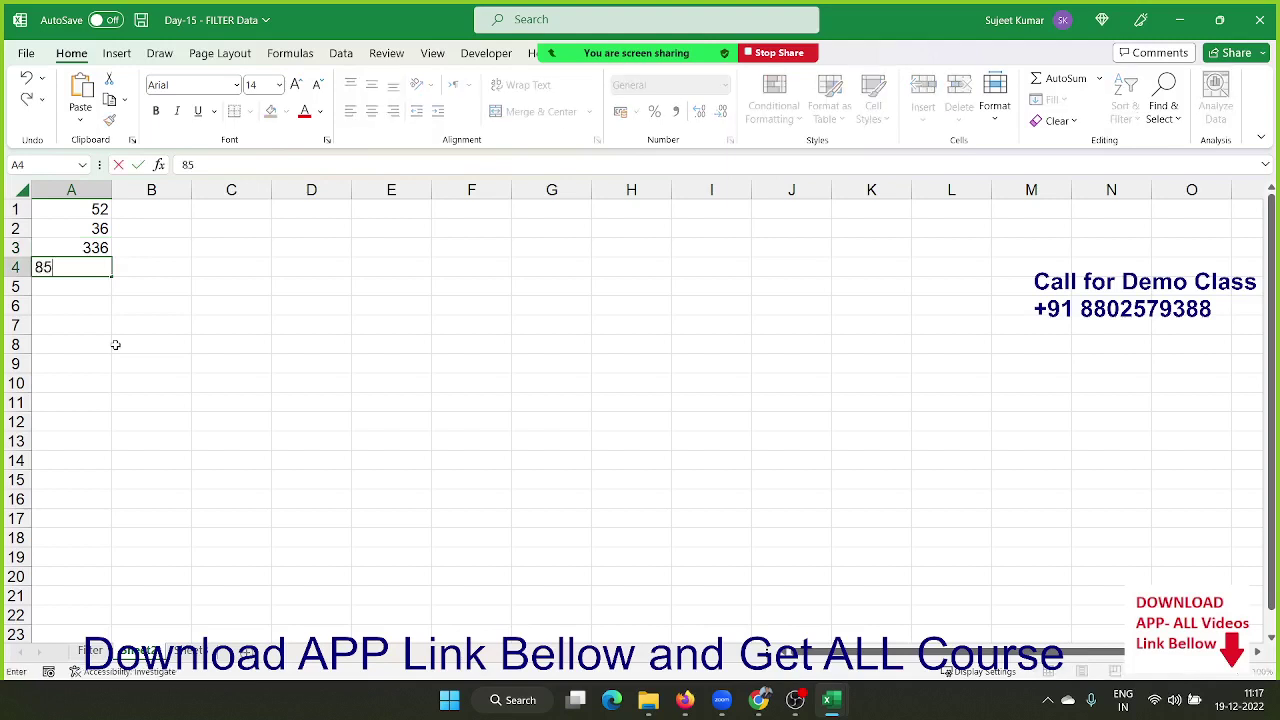
key("Return")
type("36")
key("Return")
type("3")
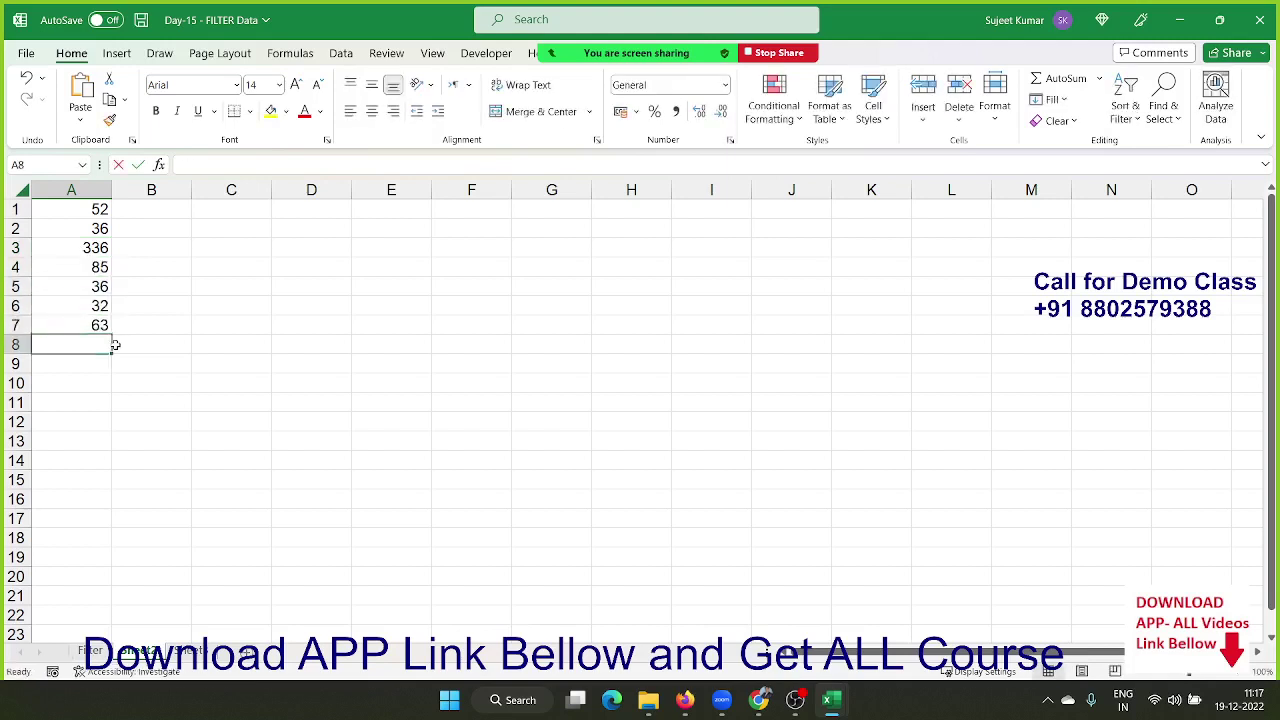
type("2 63 36 63 65")
key("Return")
type("66")
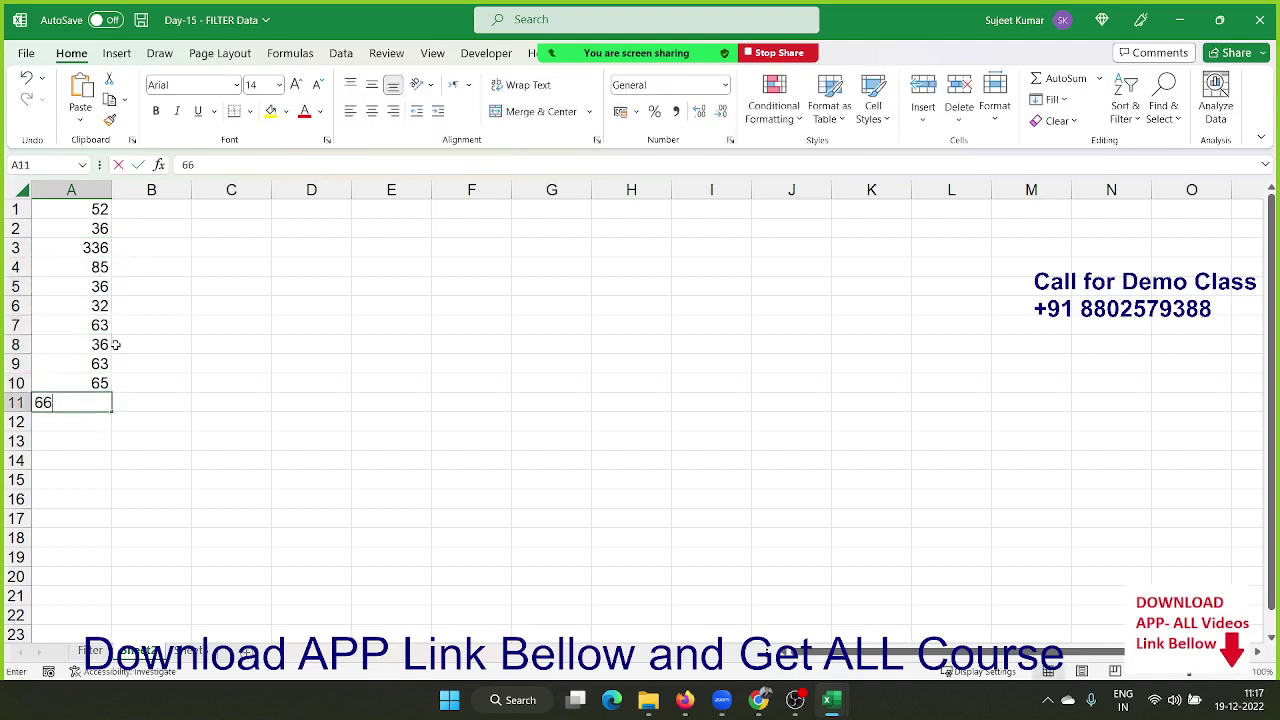
type("3")
key("Return")
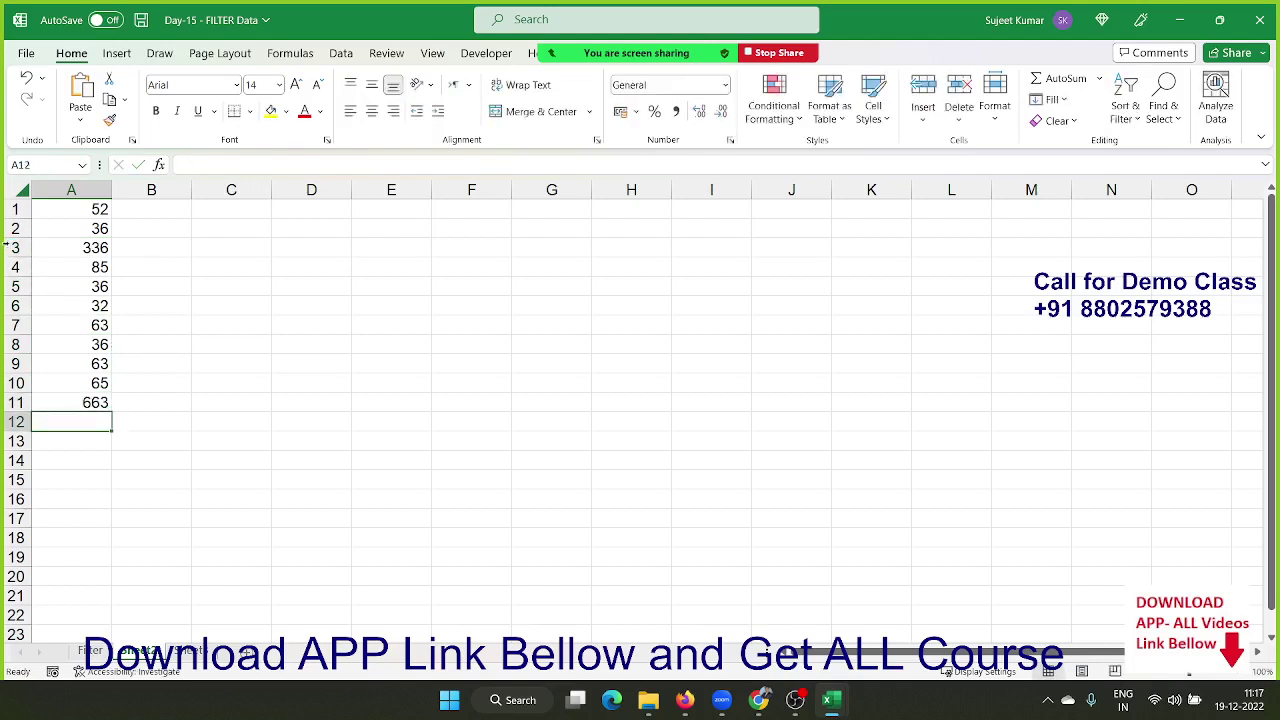
Step: Hide rows 3 to 6
left_click_drag(12, 250, 15, 305)
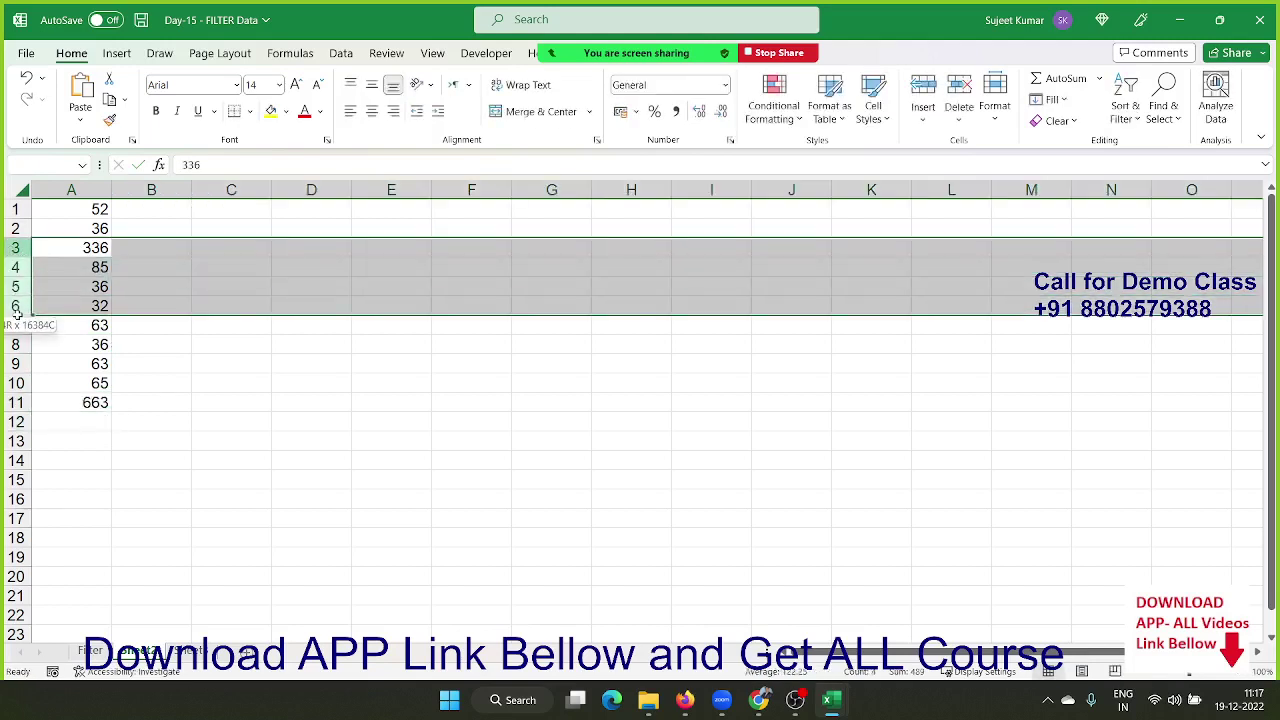
right_click(15, 305)
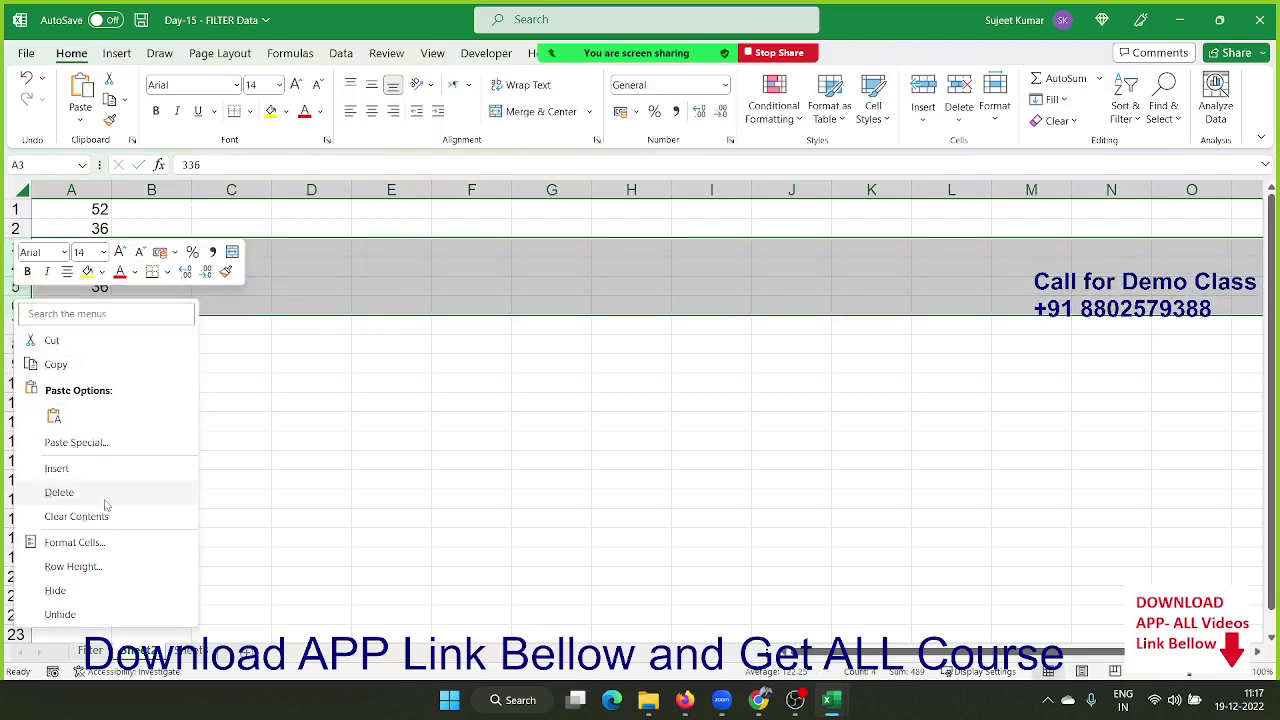
left_click(95, 592)
Step: Copy A1:A11 to D15, then delete the pasted copy
left_click(96, 213)
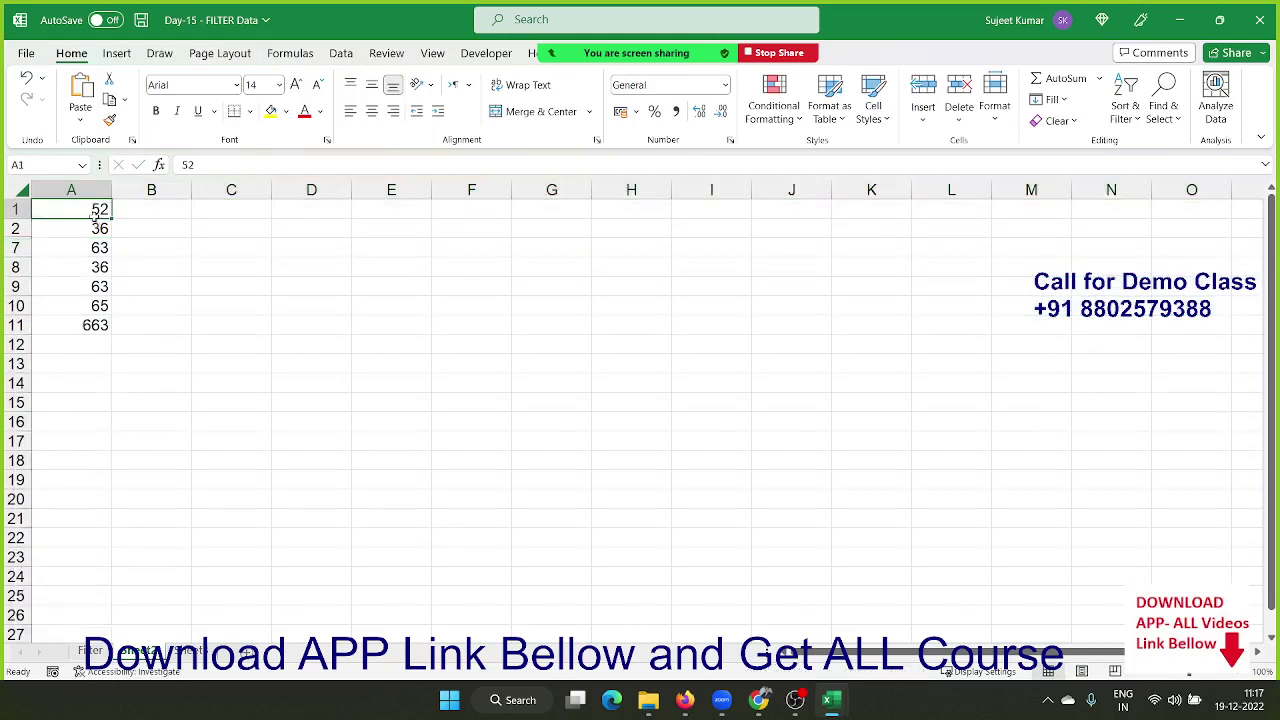
left_click_drag(96, 213, 100, 326)
key("ctrl+c")
left_click(315, 405)
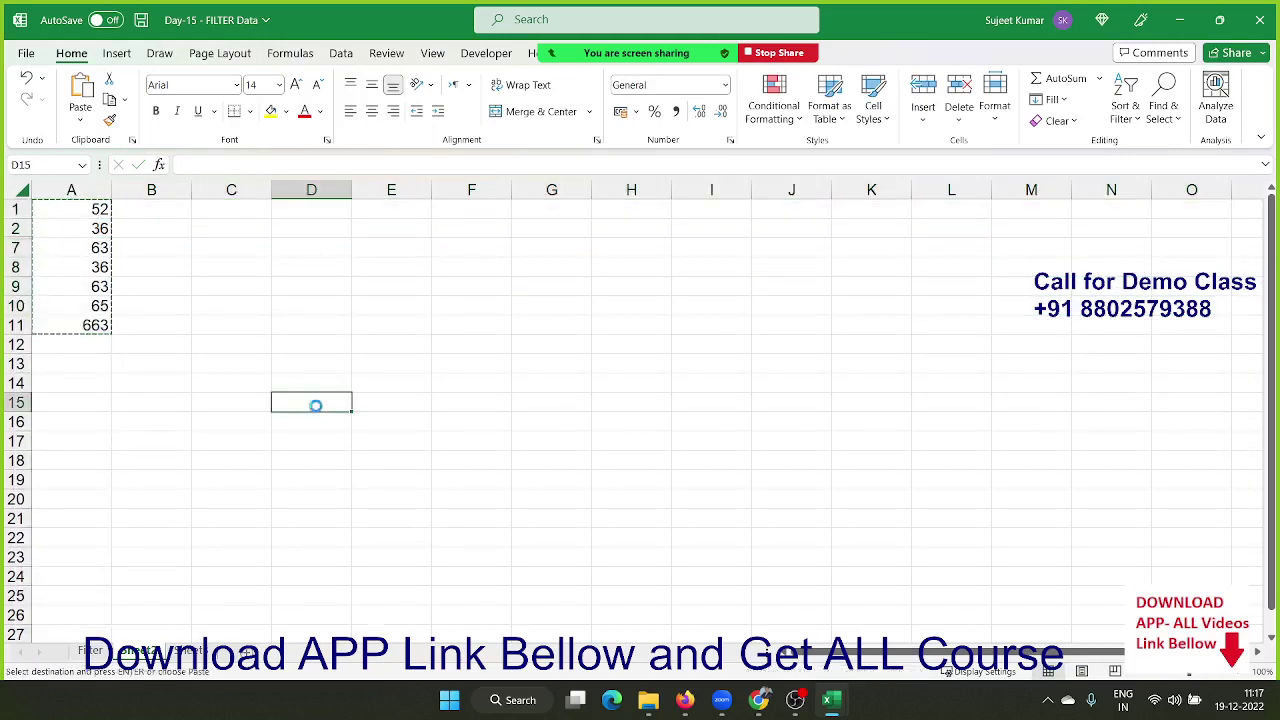
key("ctrl+v")
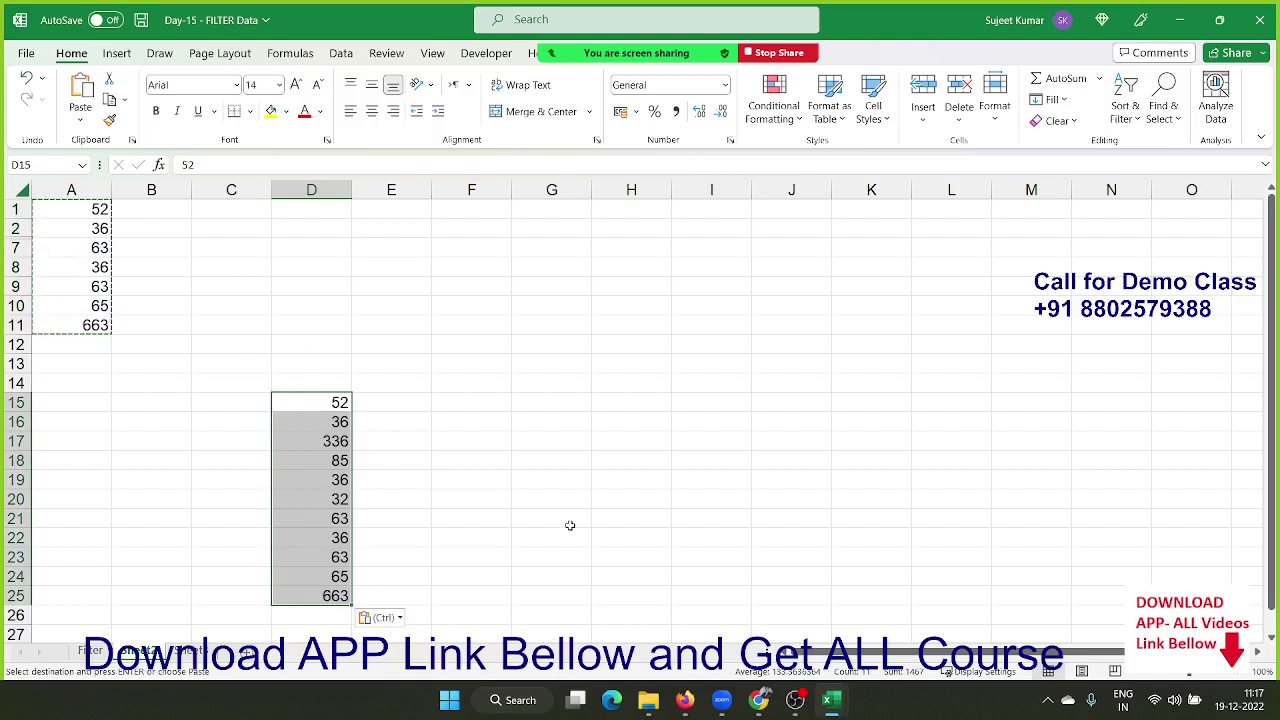
key("Delete")
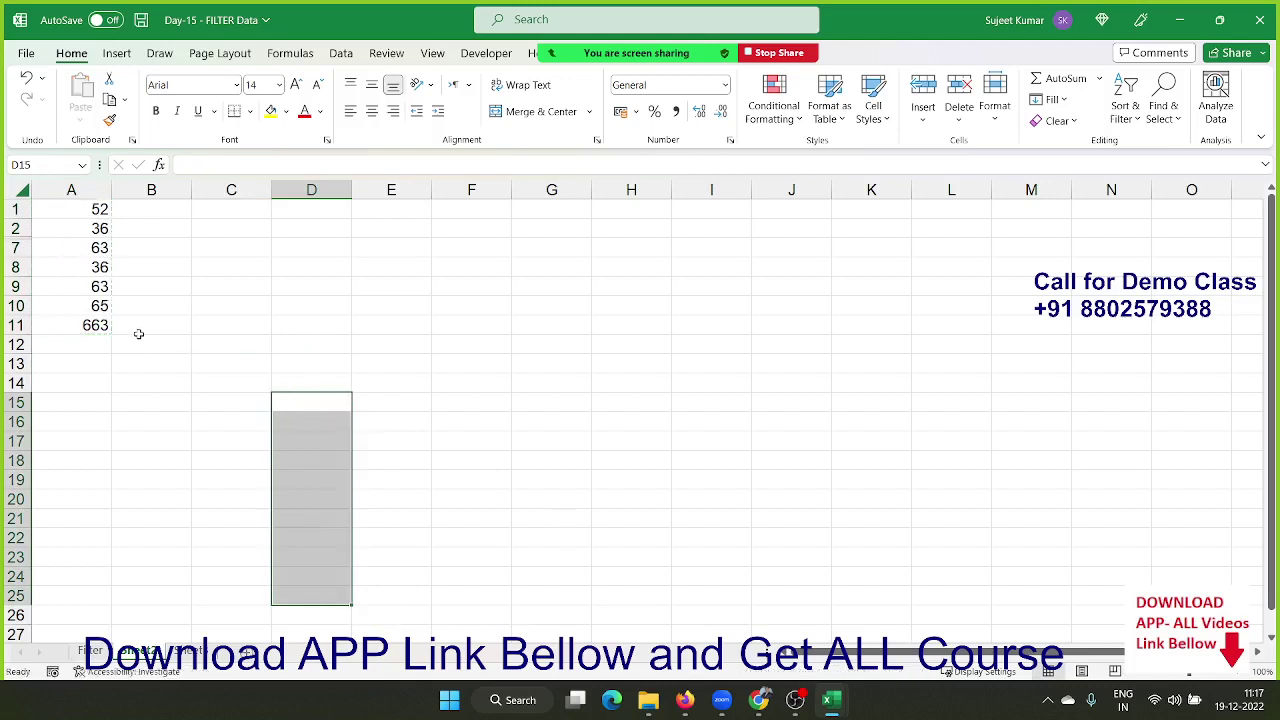
left_click_drag(95, 325, 76, 205)
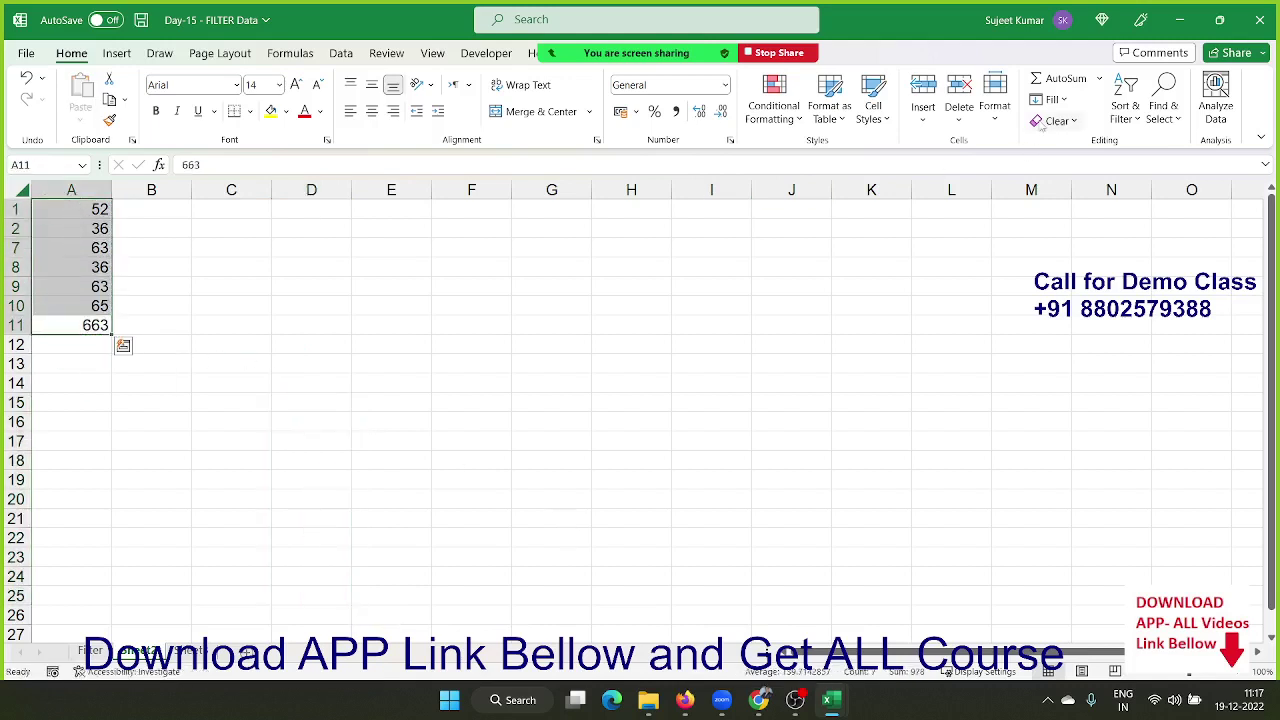
left_click(1125, 108)
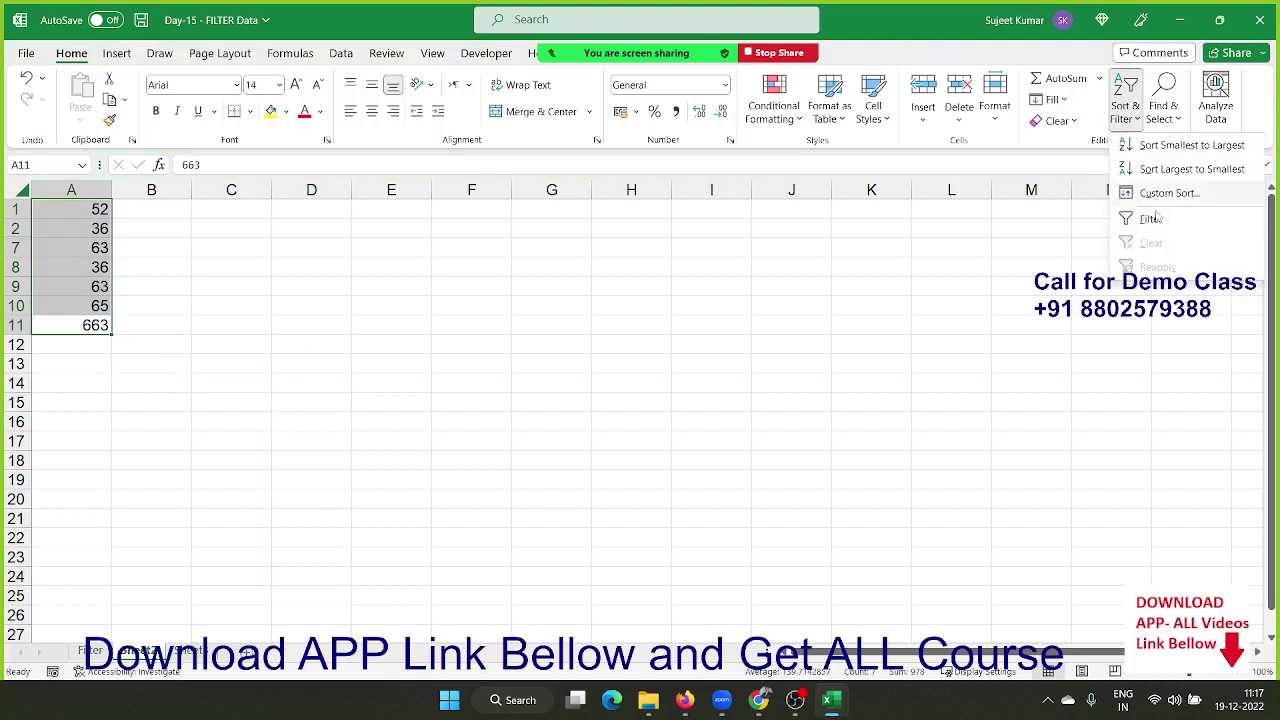
left_click(1180, 108)
left_click(1201, 212)
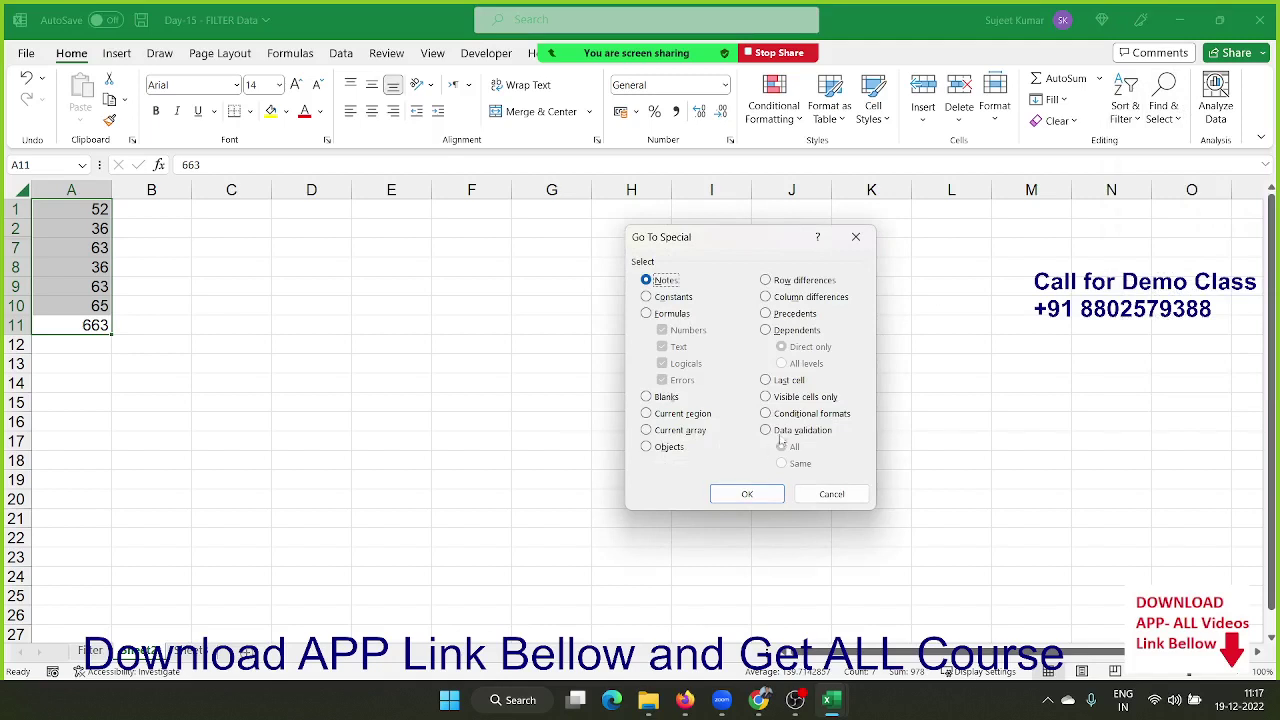
left_click(782, 398)
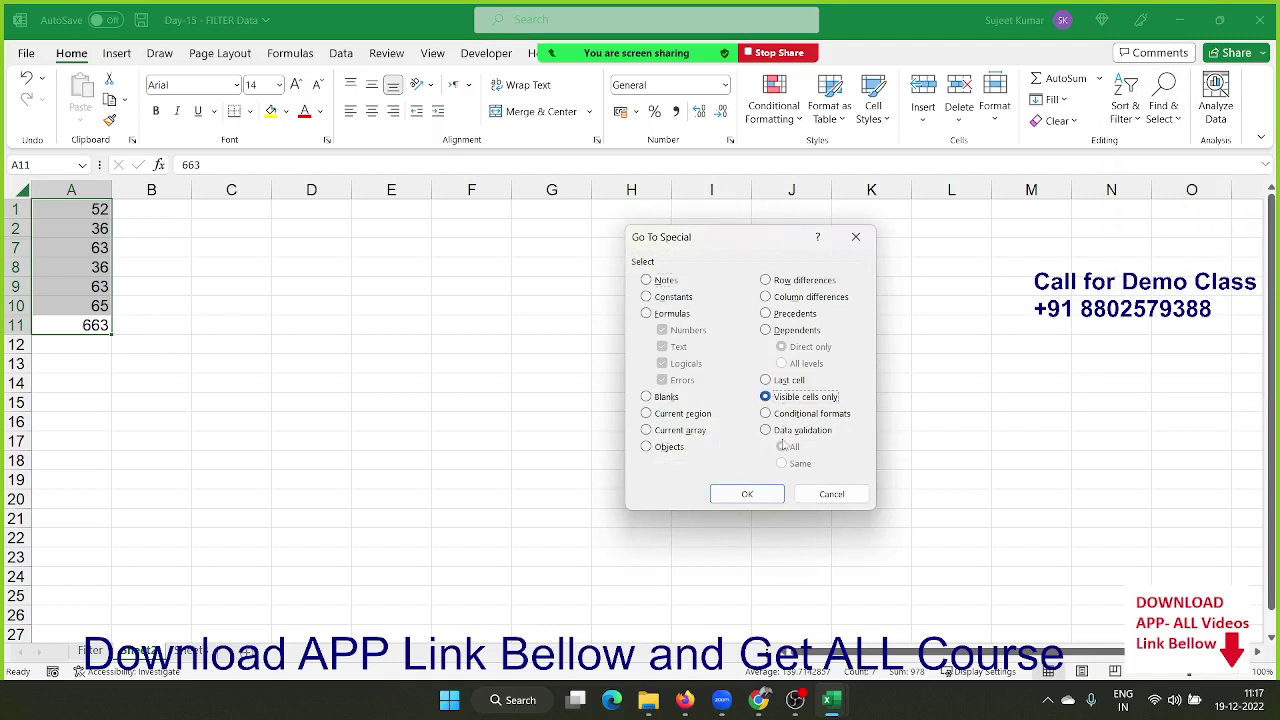
left_click(763, 495)
key("ctrl+c")
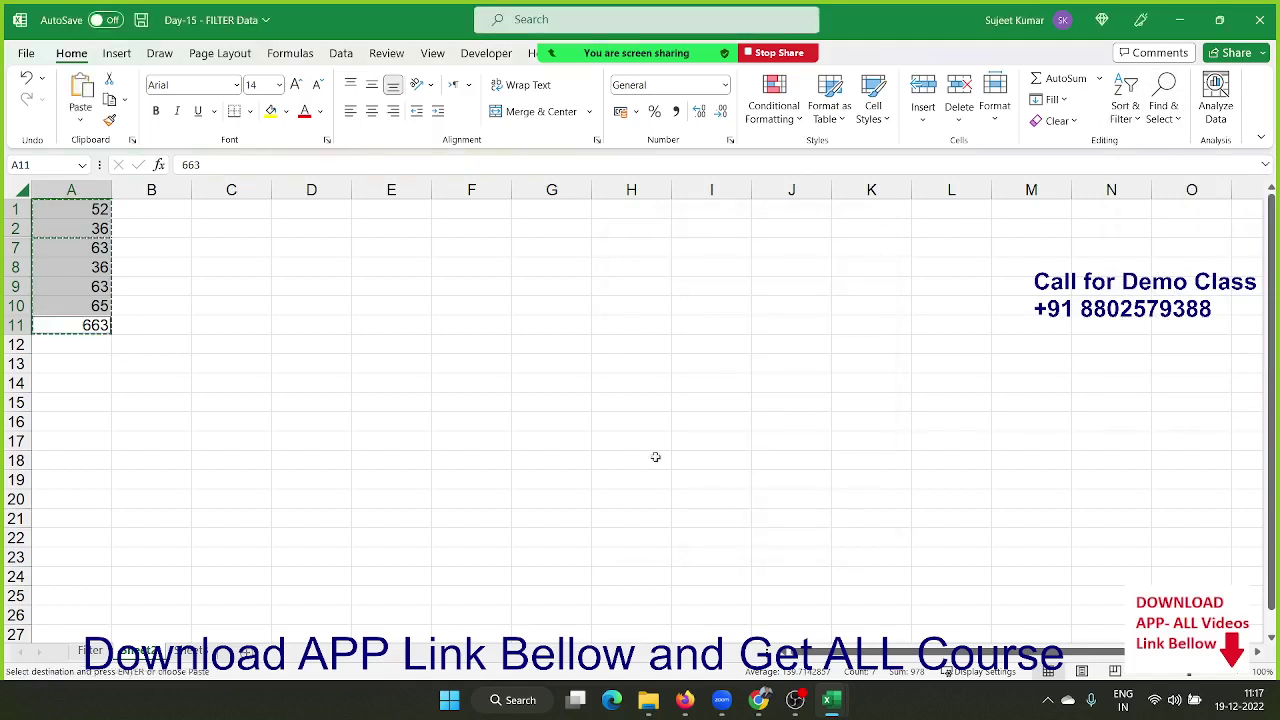
left_click(455, 376)
key("ctrl+v")
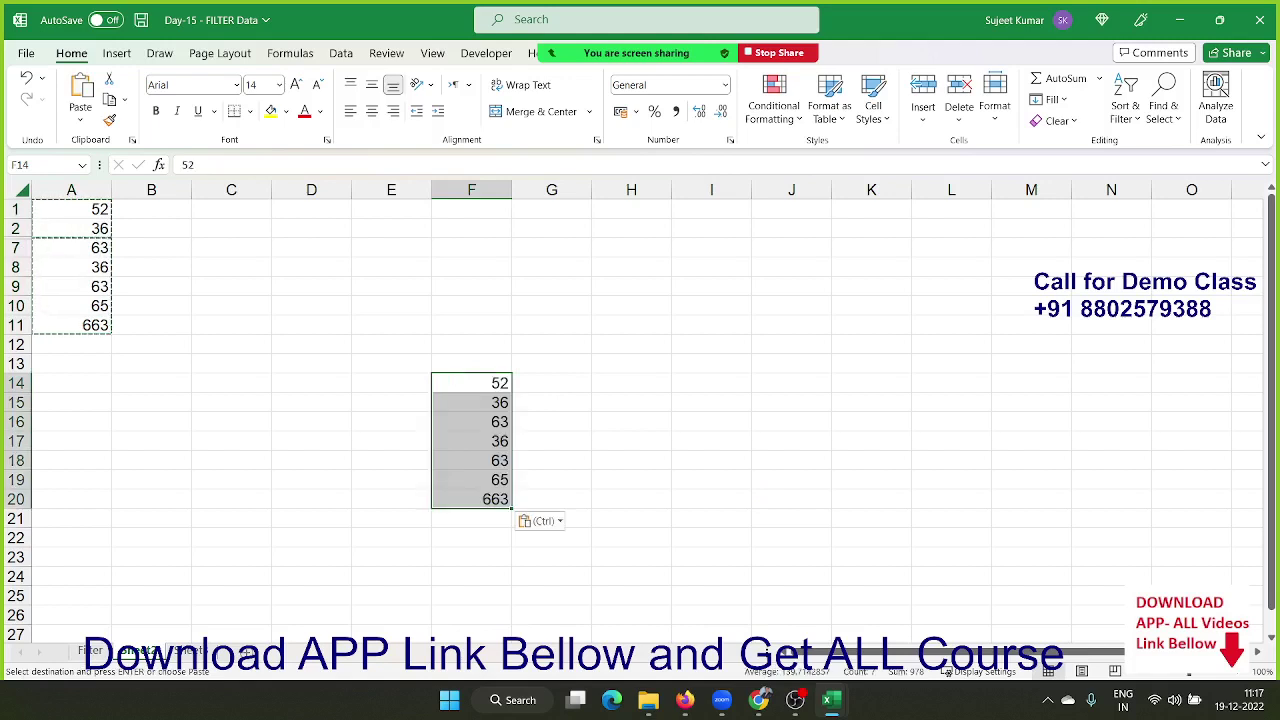
left_click(234, 402)
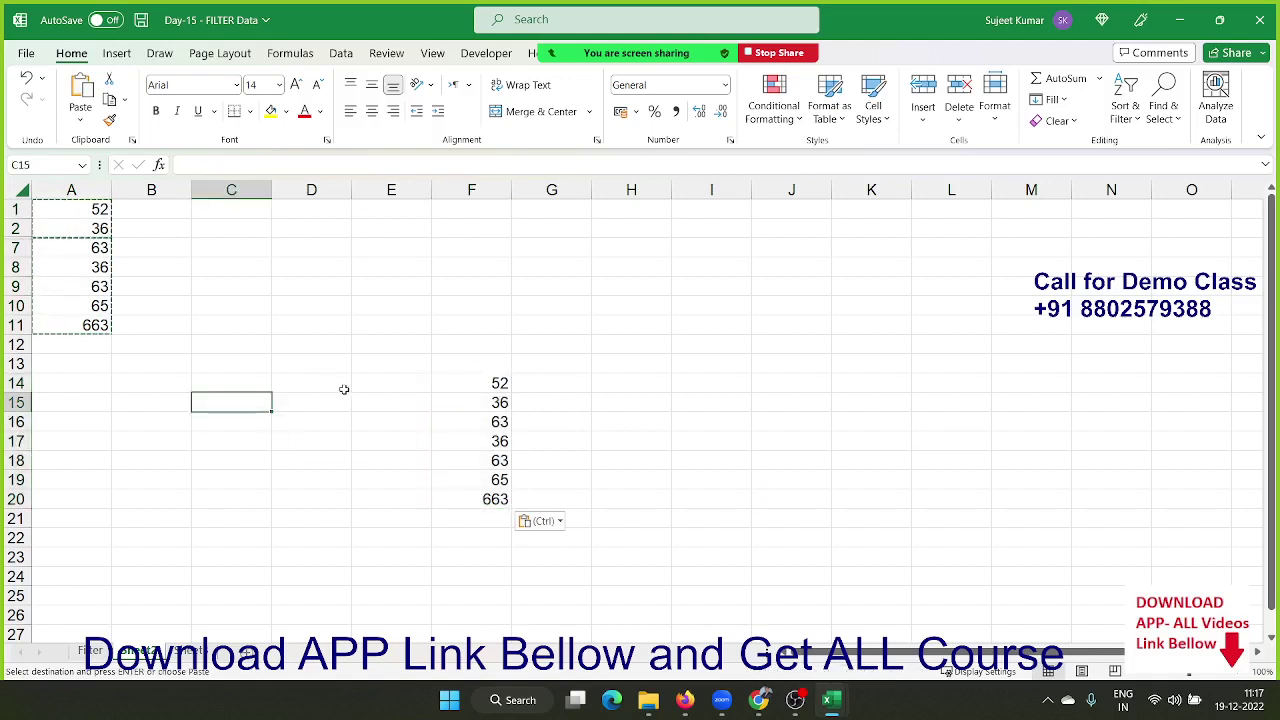
left_click_drag(440, 383, 457, 491)
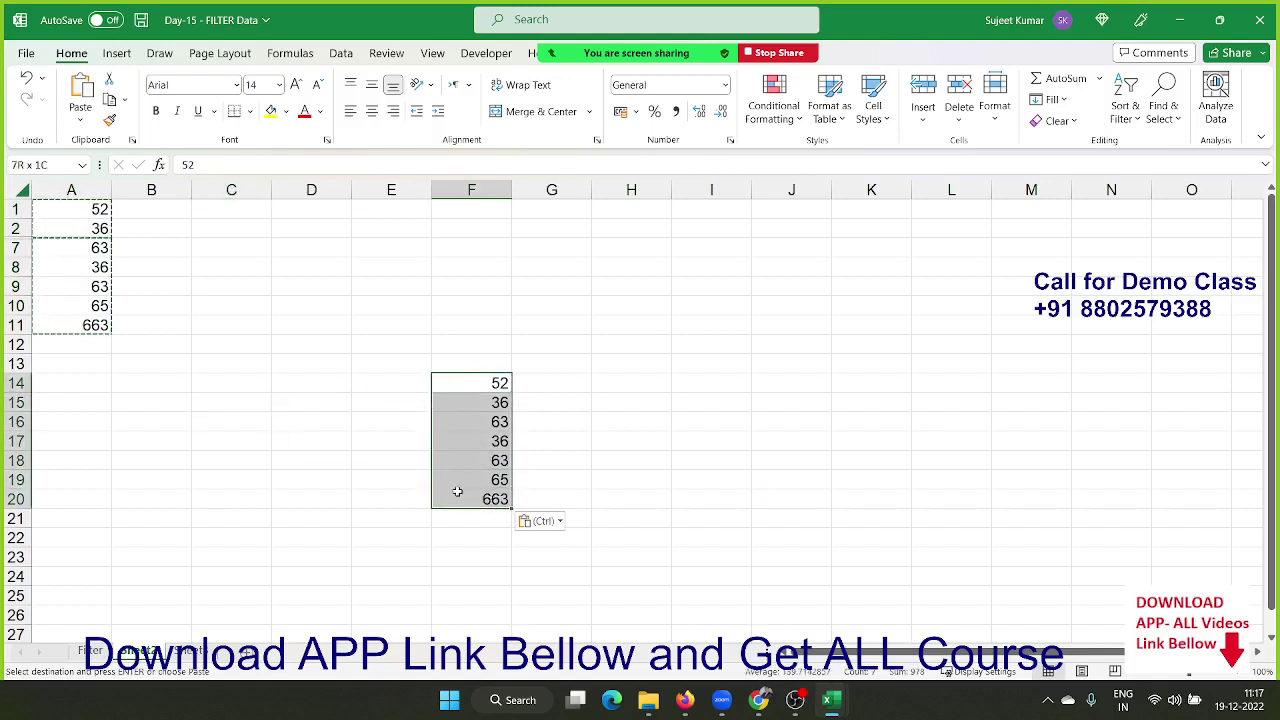
key("Delete")
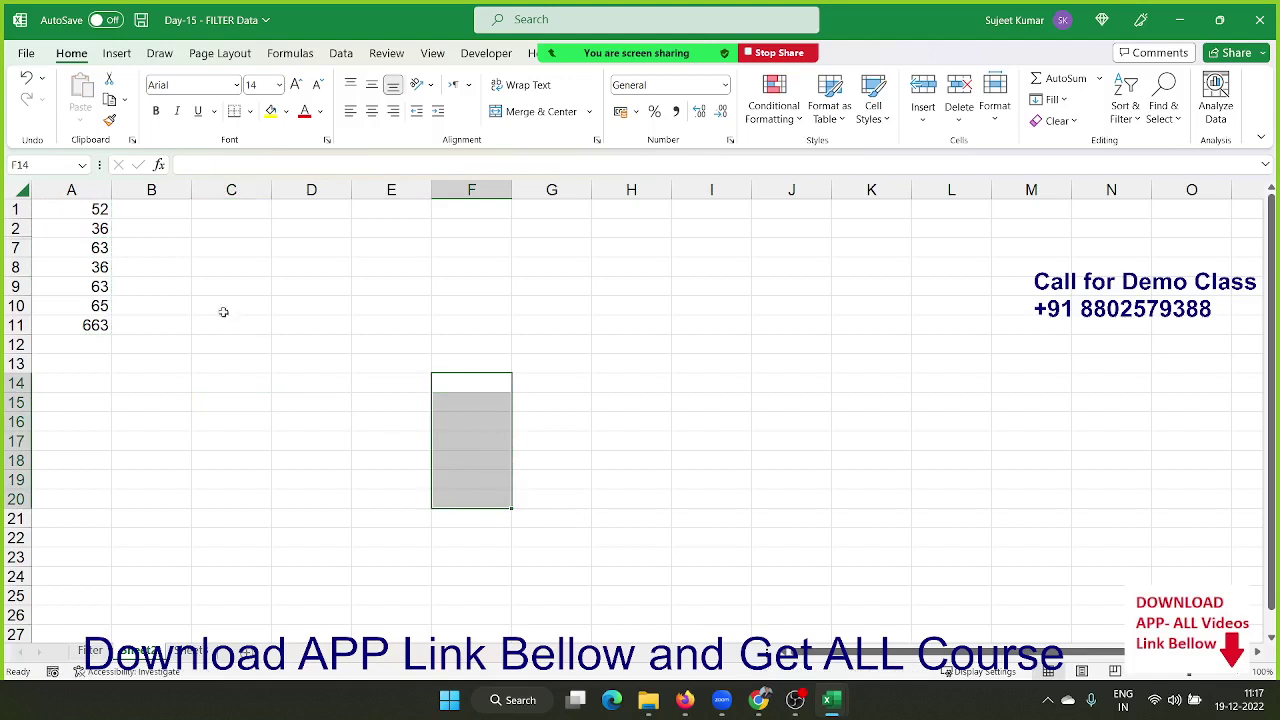
left_click(114, 283)
left_click(74, 269)
key("ctrl+shift+l")
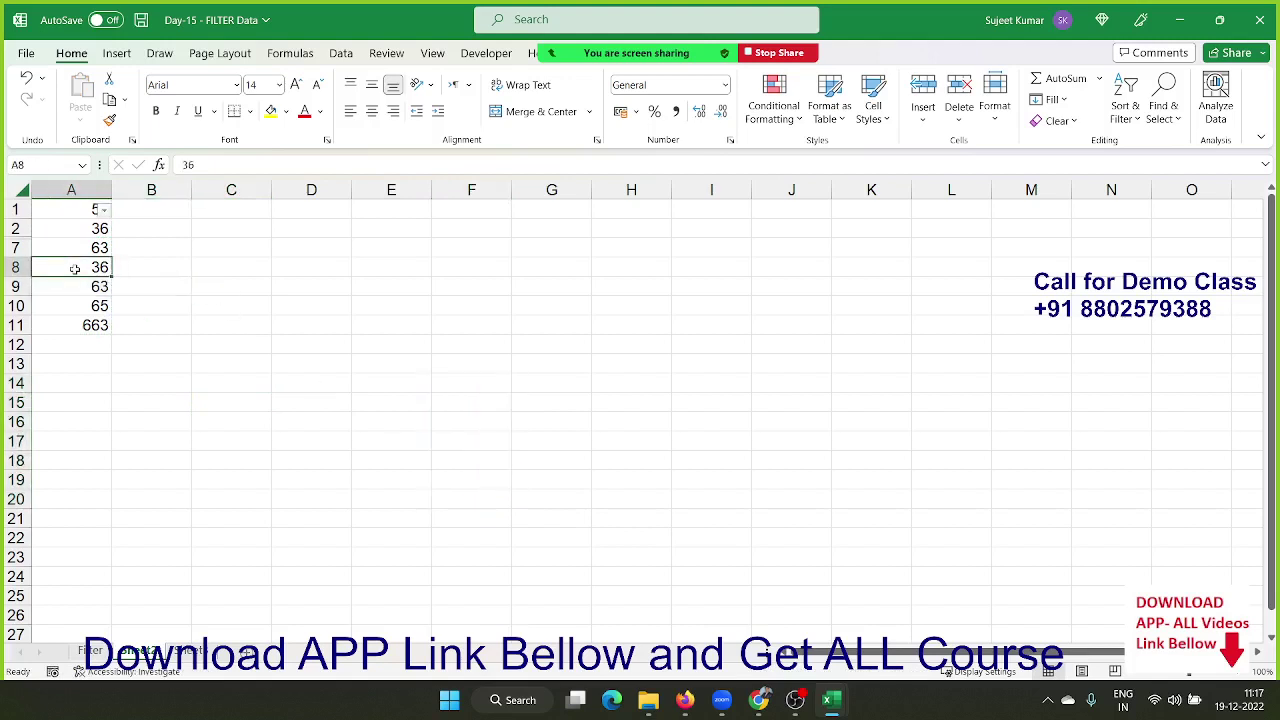
key("ctrl+shift+l")
left_click(1260, 20)
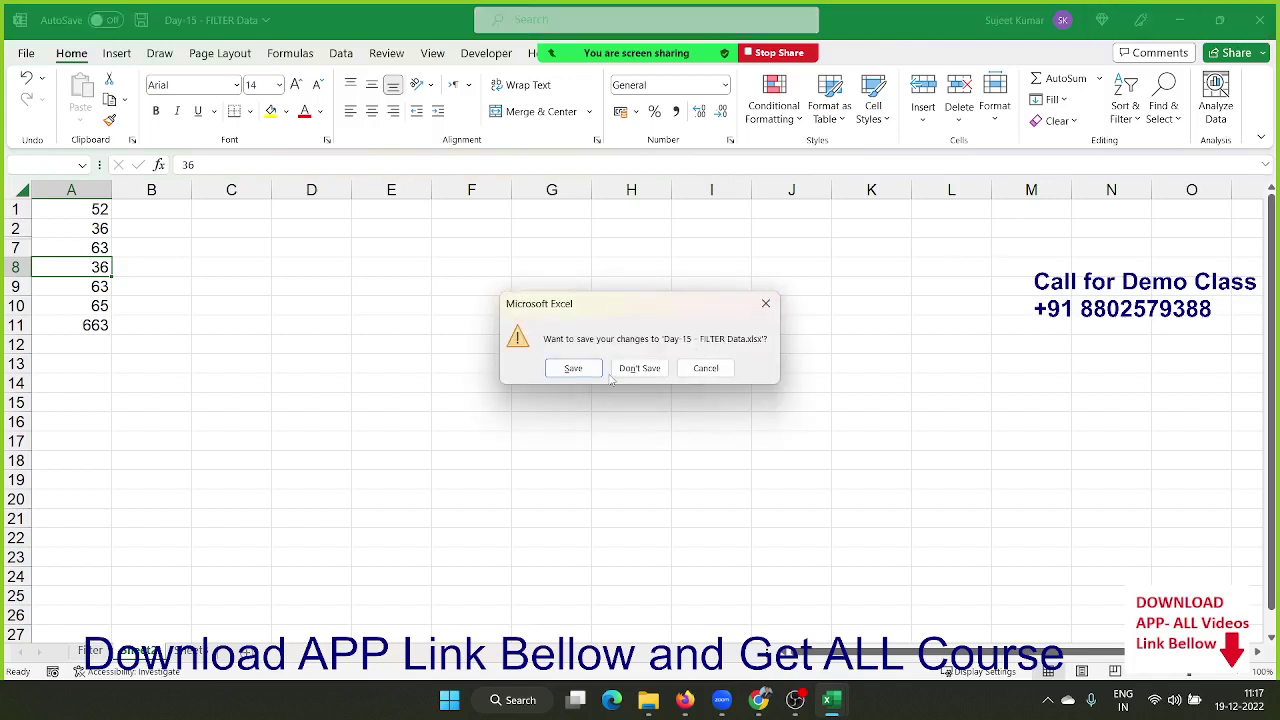
Step: Close the FILTER Data workbook through the save prompt and return to the EXCEL-2021 folder
left_click(614, 370)
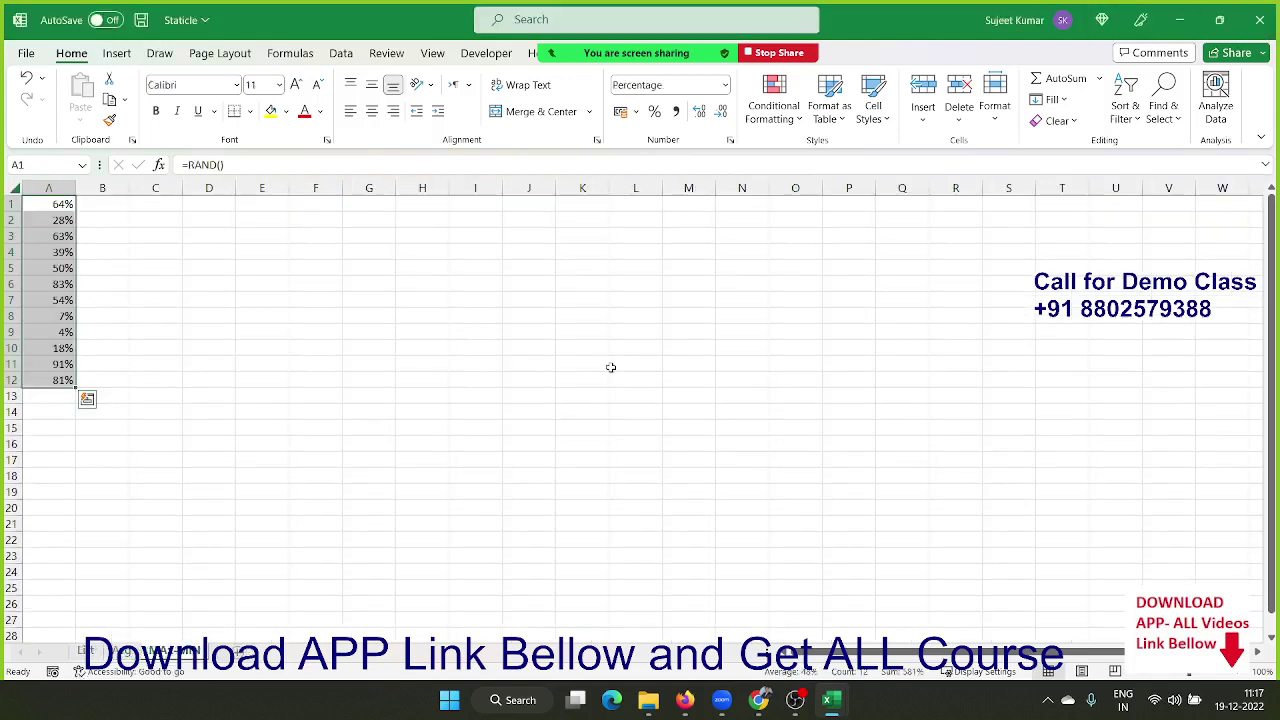
left_click(648, 700)
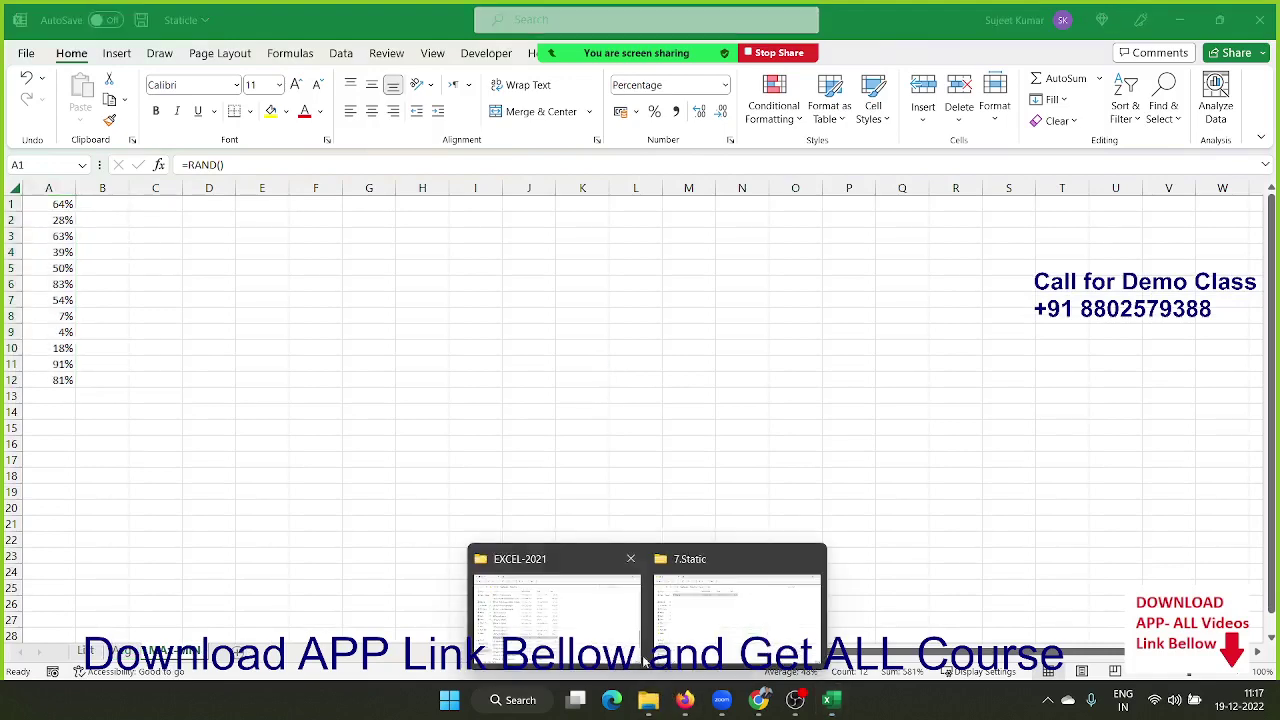
left_click(628, 632)
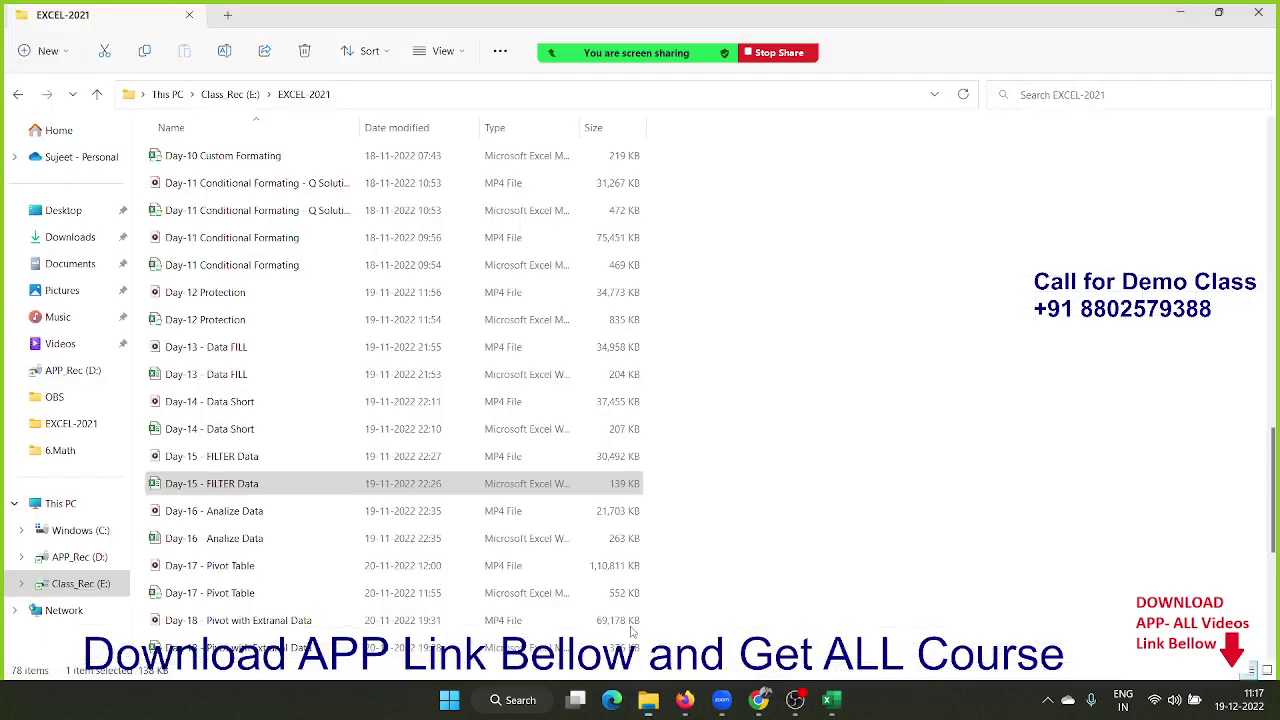
Step: Open the Day-16 - Analize Data workbook and select a cell in its sales table
left_click(370, 538)
double_click(370, 538)
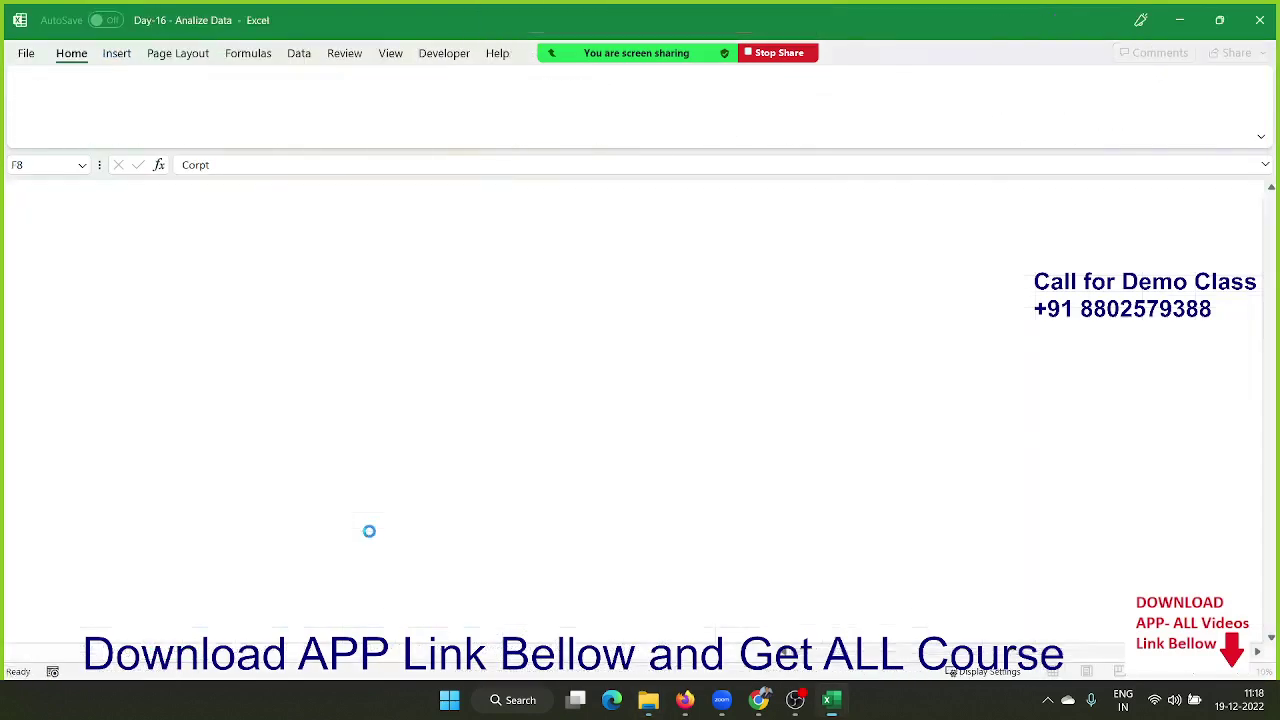
left_click(559, 378)
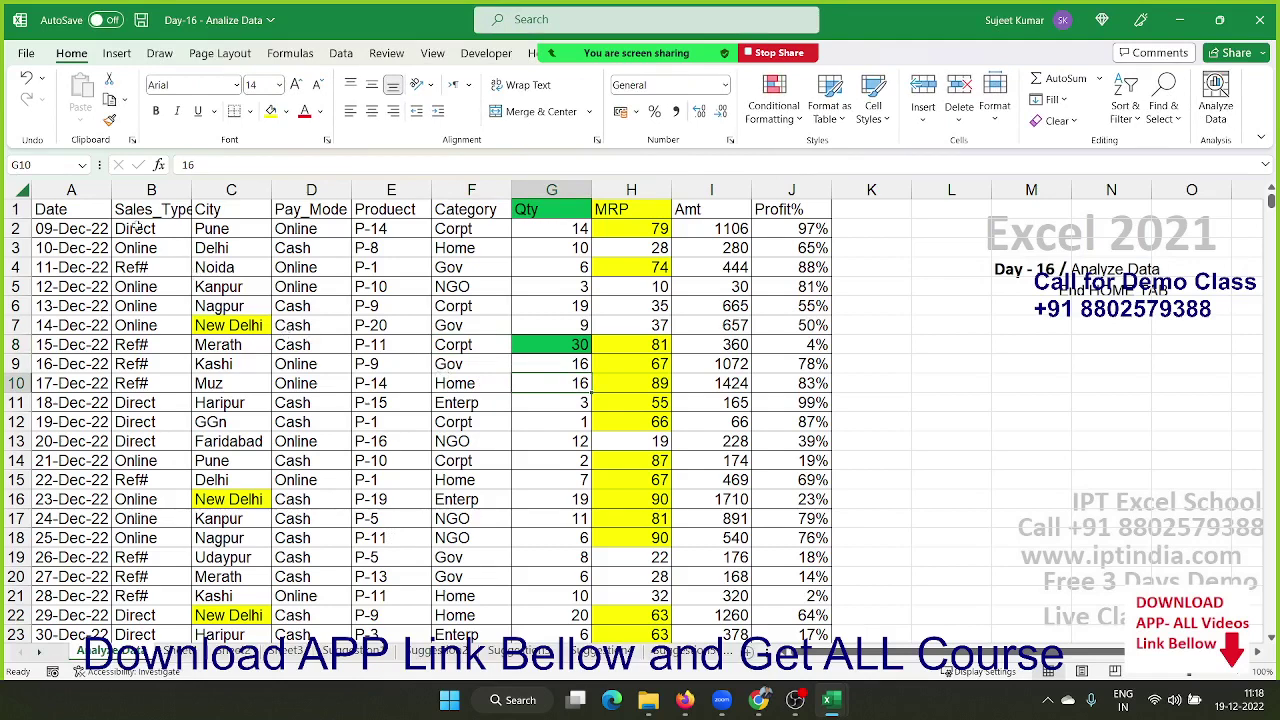
Step: Run Analyze Data on the sales table from A1 and browse the insight cards
left_click(102, 210)
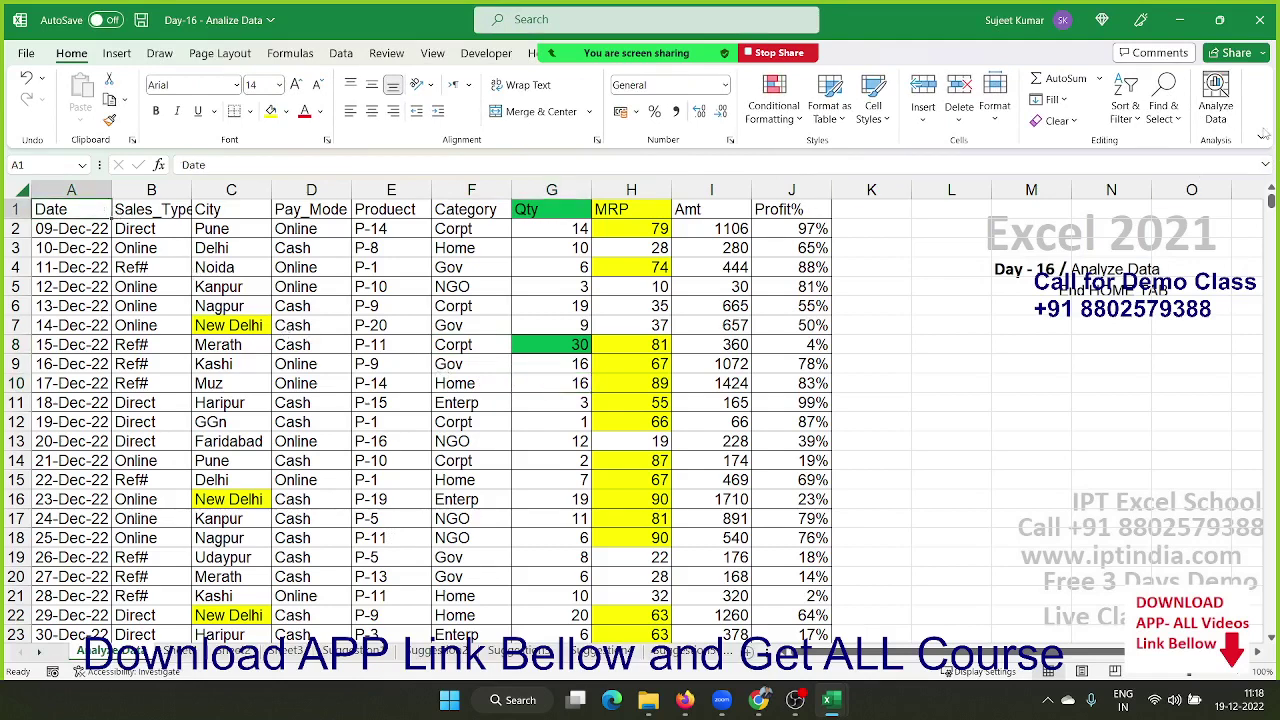
left_click(1216, 95)
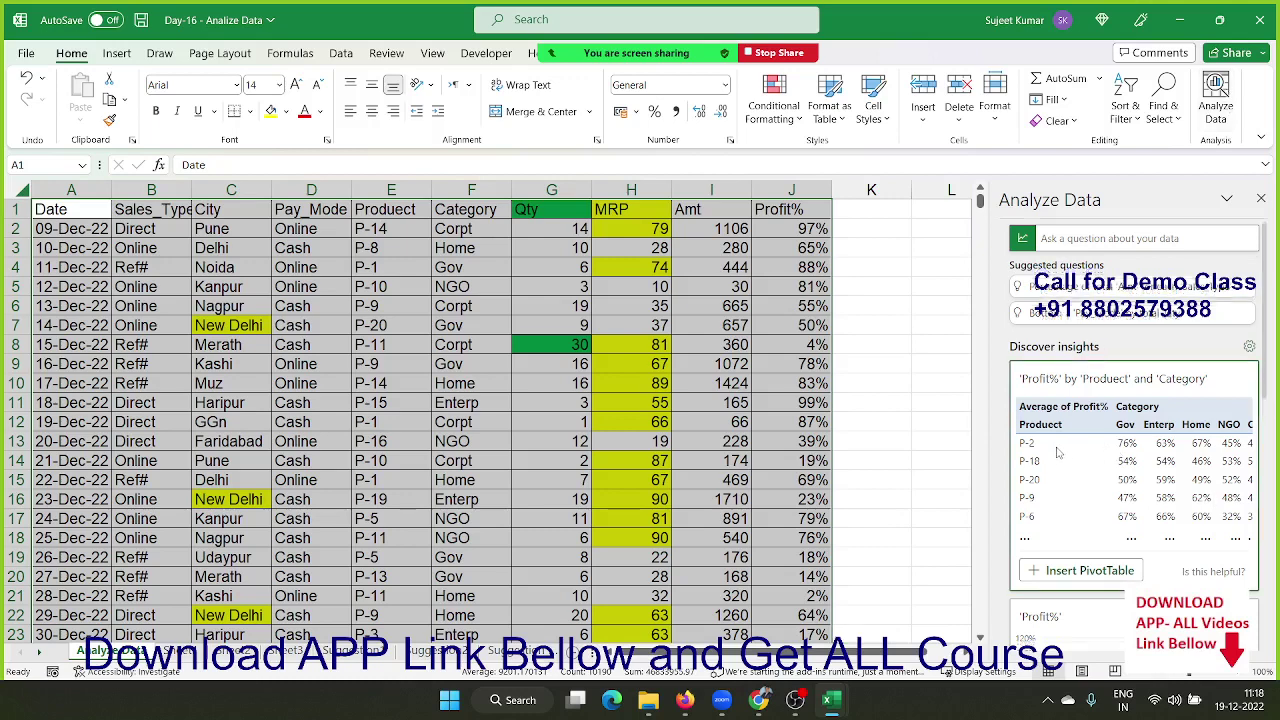
scroll(1055, 458, "down", 2)
scroll(1056, 455, "down", 2)
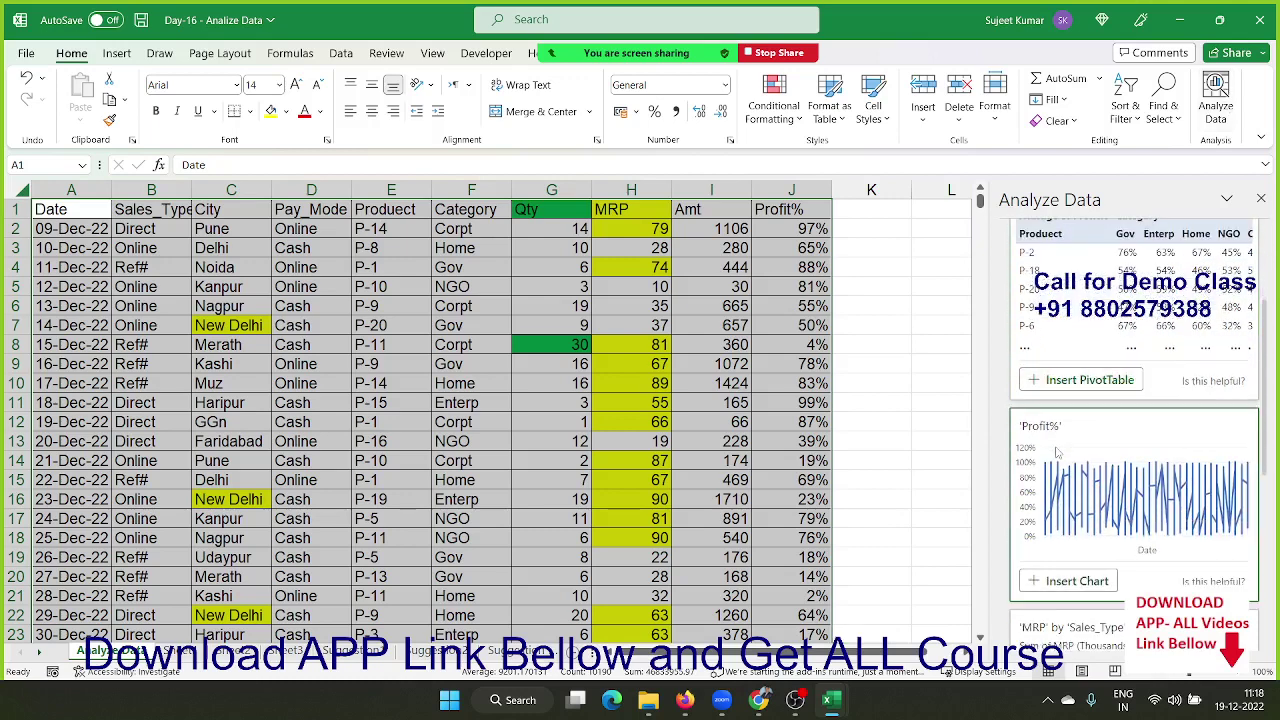
scroll(1057, 453, "down", 1)
scroll(1057, 453, "down", 2)
scroll(1057, 453, "down", 1)
scroll(1057, 453, "down", 2)
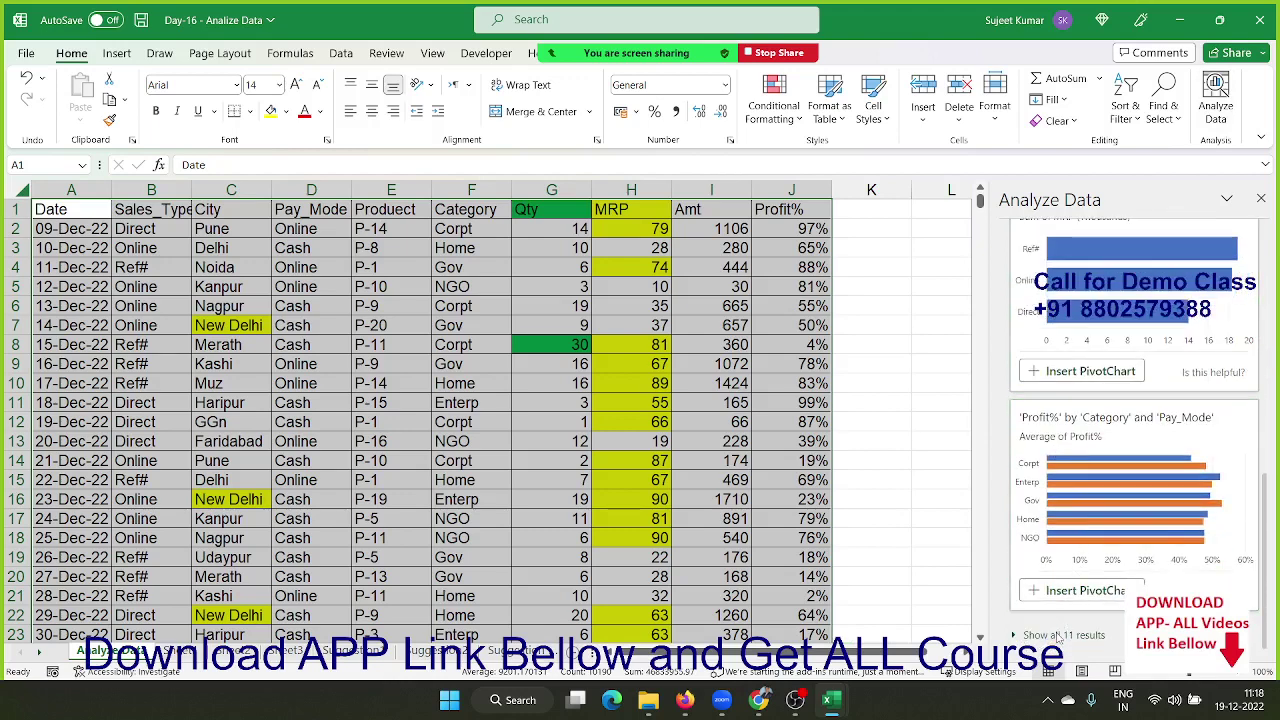
Step: Show all 11 suggested insights, review them, and bring up the suggested questions
left_click(1058, 635)
scroll(1057, 600, "down", 4)
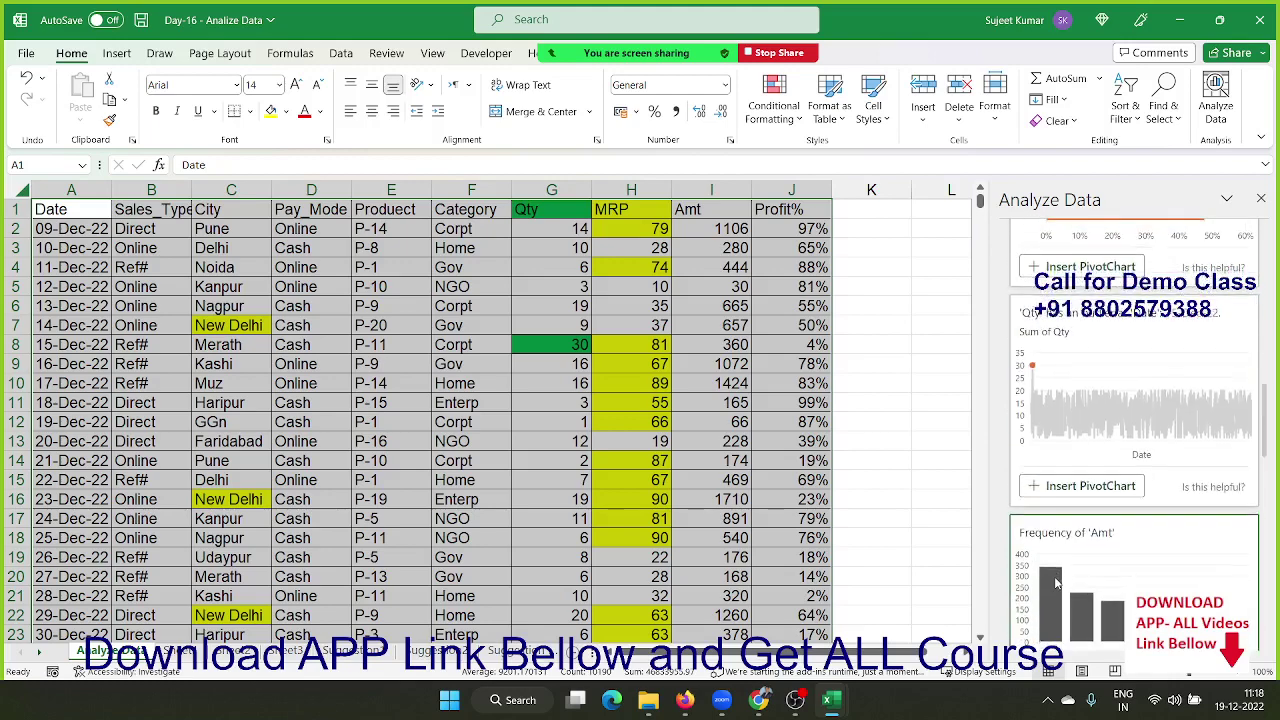
scroll(1057, 583, "down", 2)
scroll(1057, 580, "down", 2)
scroll(1056, 575, "down", 2)
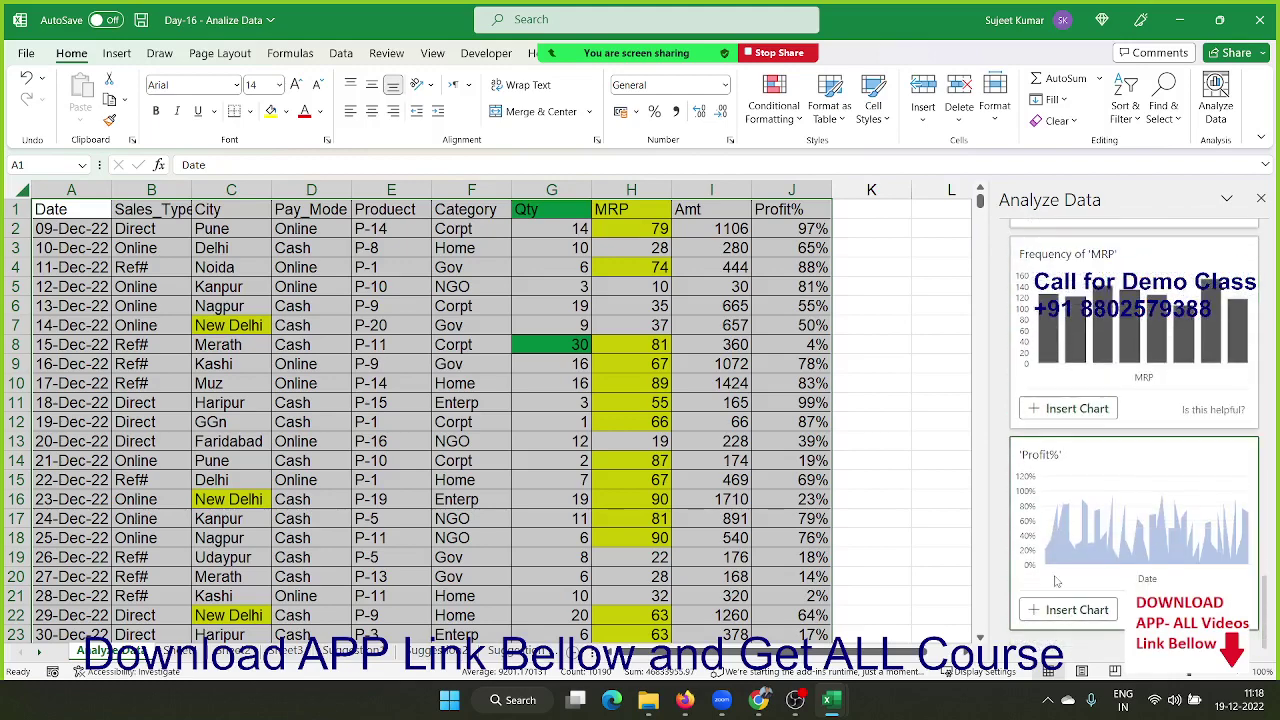
scroll(1055, 567, "down", 2)
scroll(1055, 567, "down", 2)
scroll(1055, 567, "down", 2)
scroll(1055, 566, "down", 2)
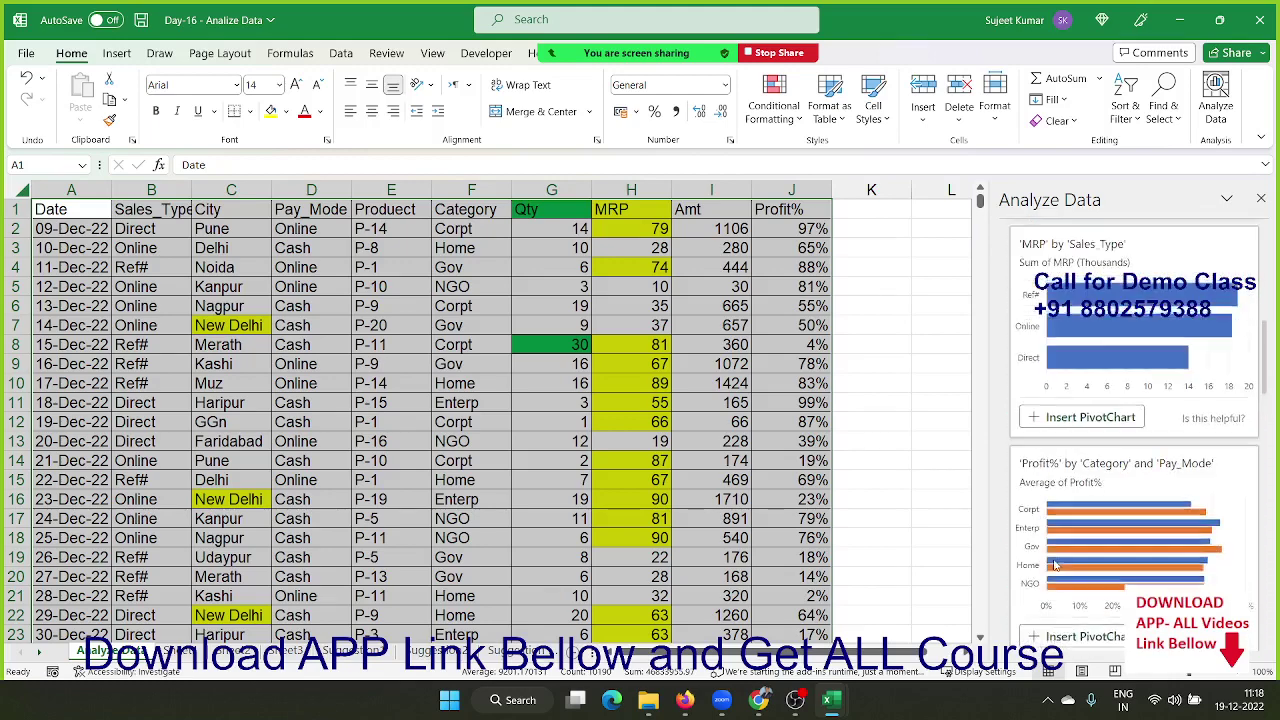
scroll(1054, 565, "down", 2)
scroll(1055, 566, "up", 3)
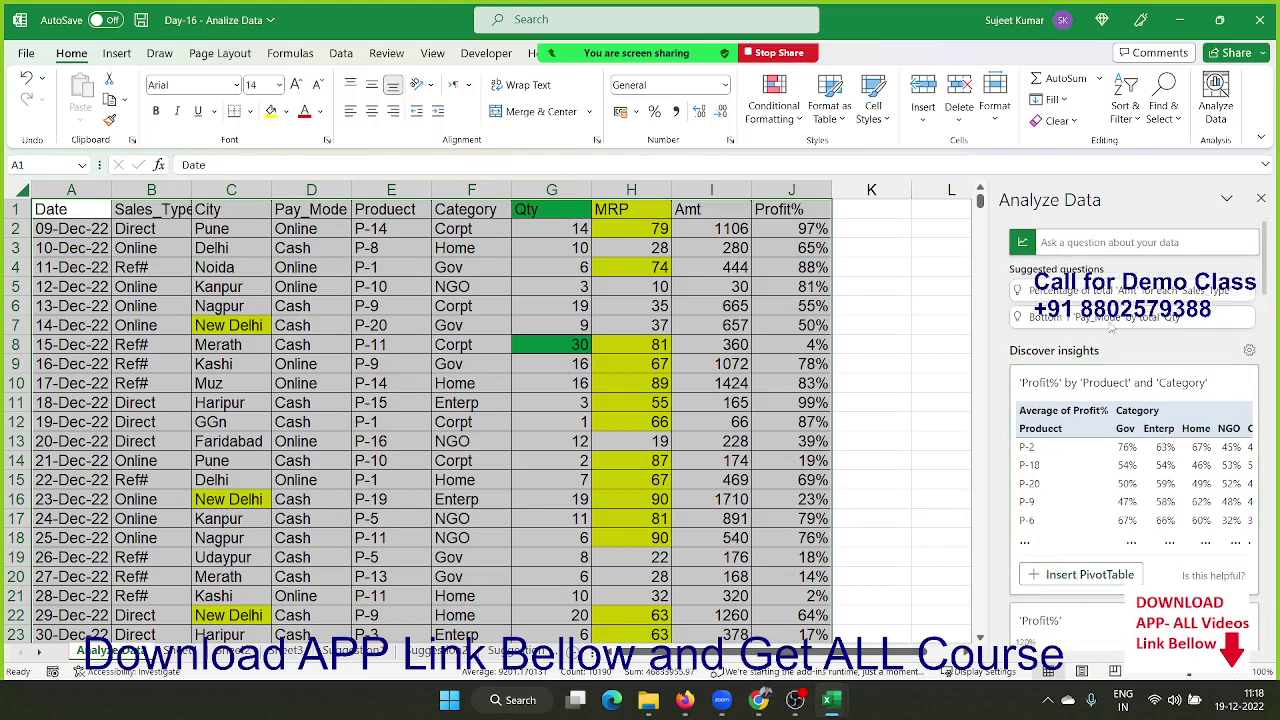
left_click(1118, 244)
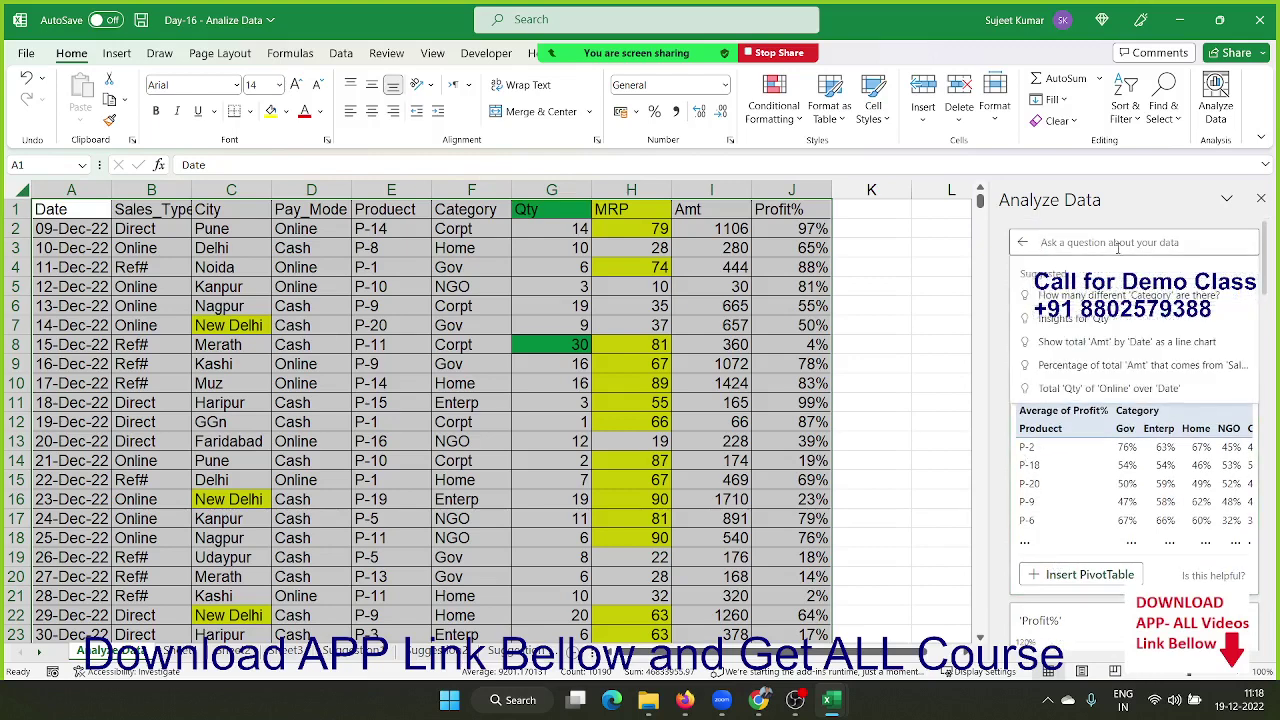
Step: Ask for insights about Qty and review the resulting cards
left_click(1099, 318)
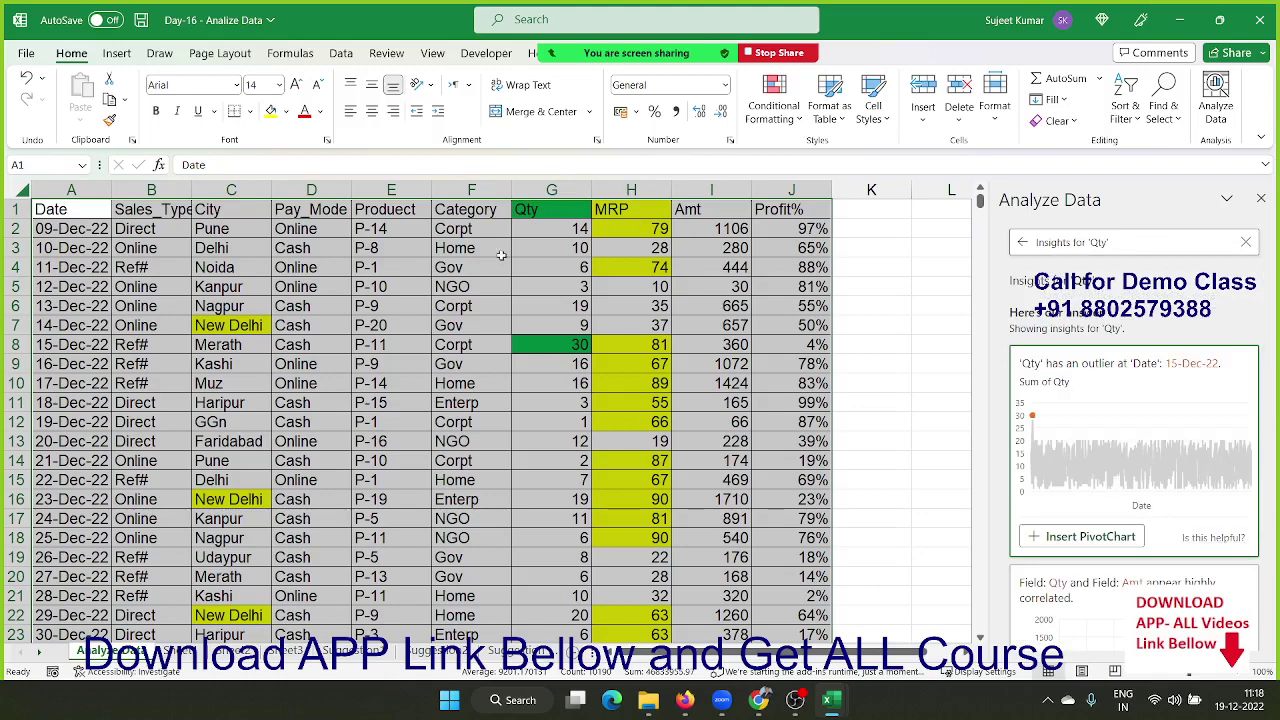
scroll(1125, 497, "down", 3)
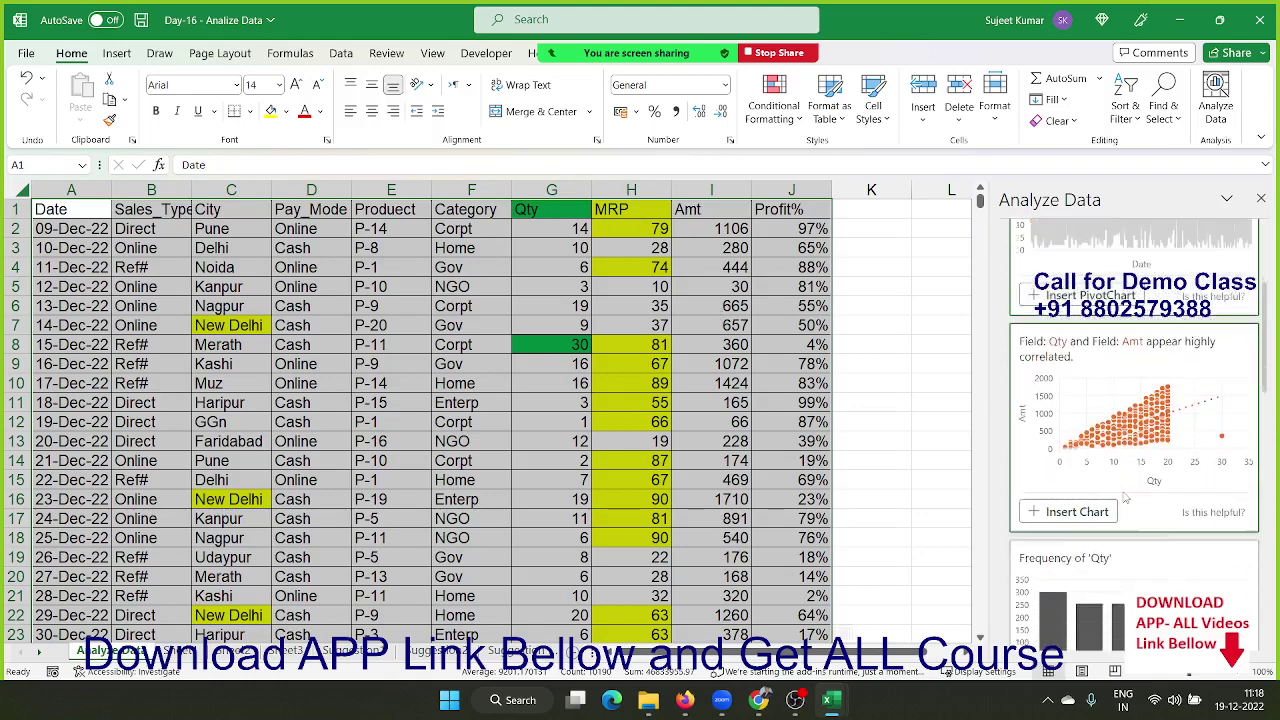
scroll(1125, 497, "down", 2)
scroll(1125, 497, "down", 2)
scroll(1125, 497, "down", 2)
scroll(1125, 497, "down", 2)
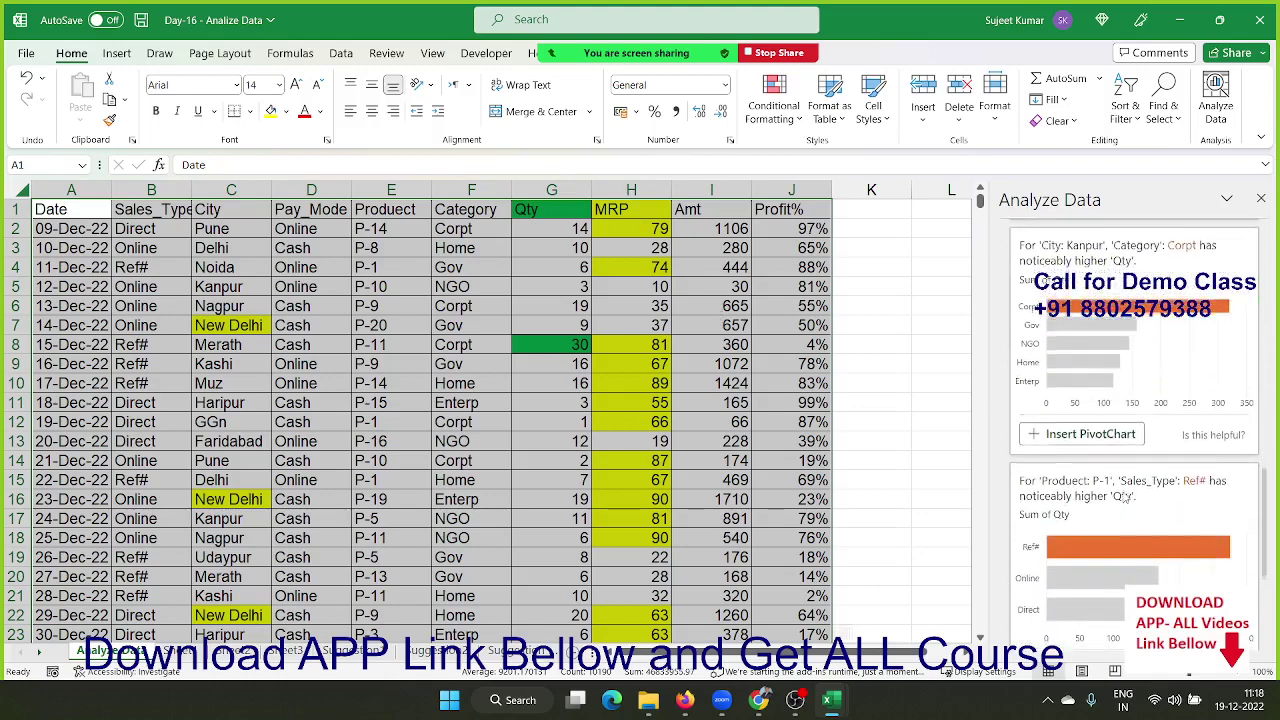
scroll(1125, 497, "down", 2)
scroll(1125, 497, "up", 3)
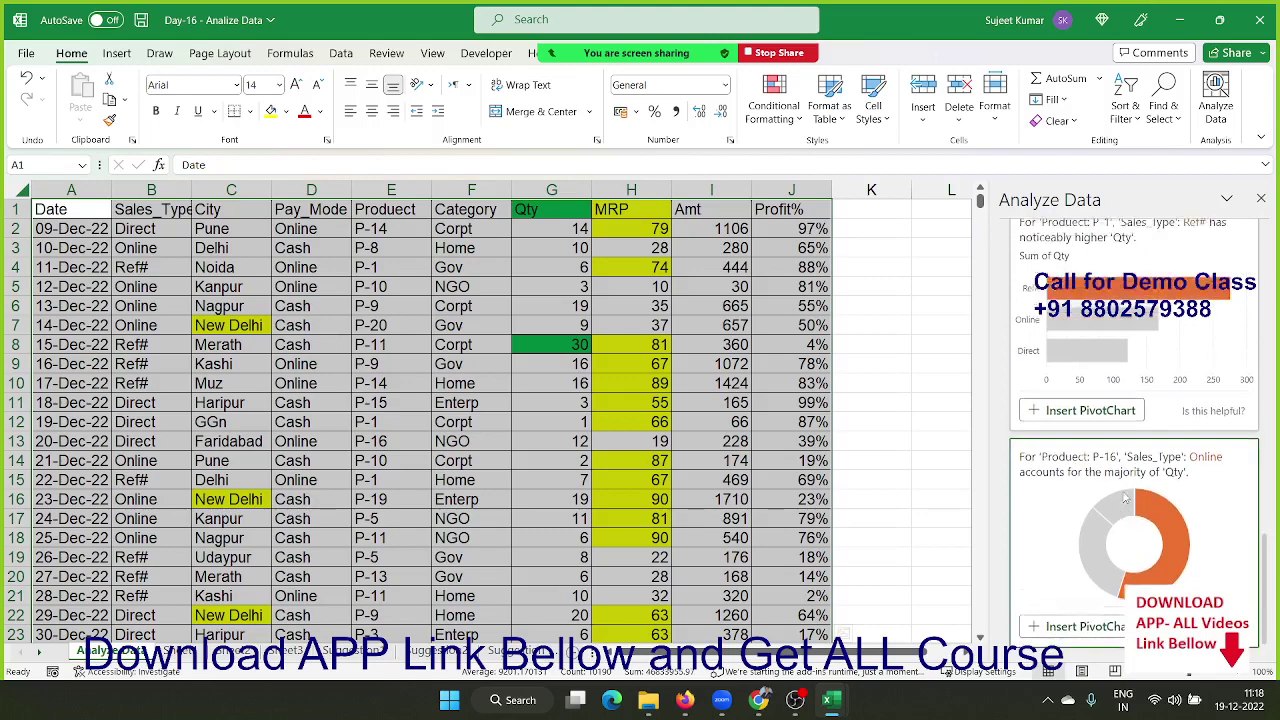
scroll(1125, 497, "up", 3)
scroll(1125, 497, "up", 5)
scroll(1125, 497, "up", 1)
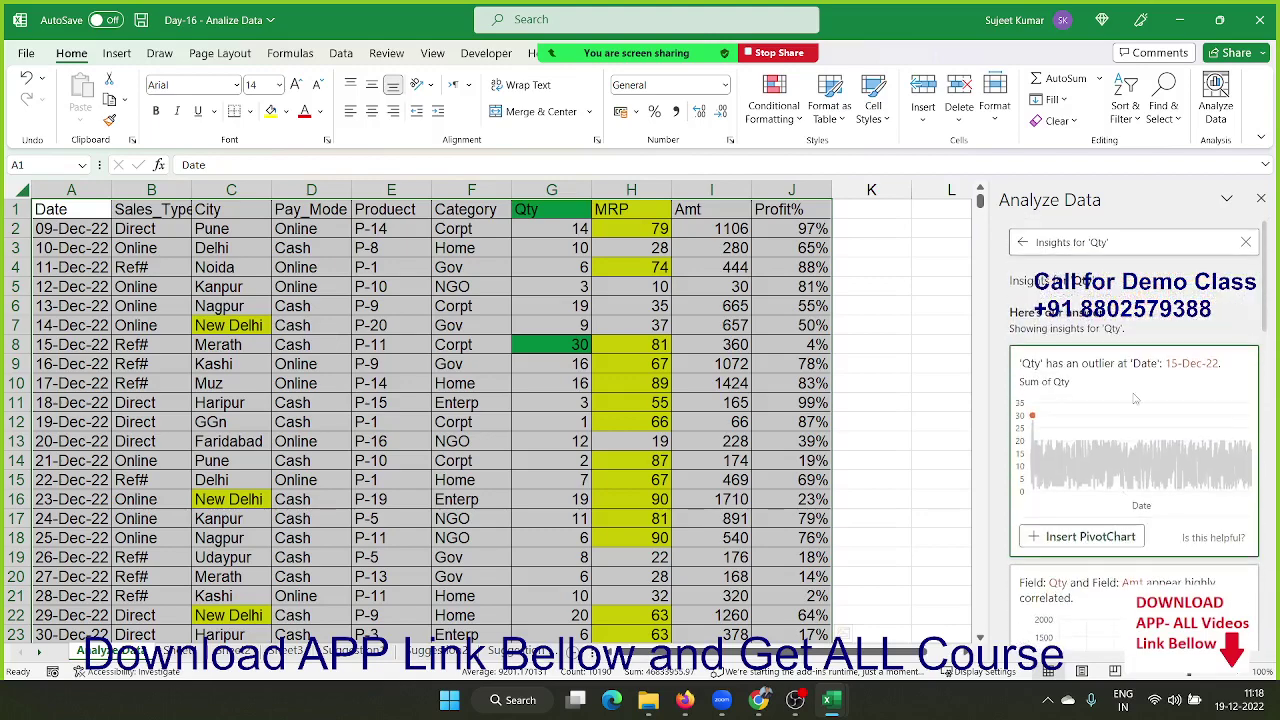
Step: Insert the 'Percentage of total Amt' by Sales_Type suggestion as a PivotTable on a new sheet
left_click(1133, 244)
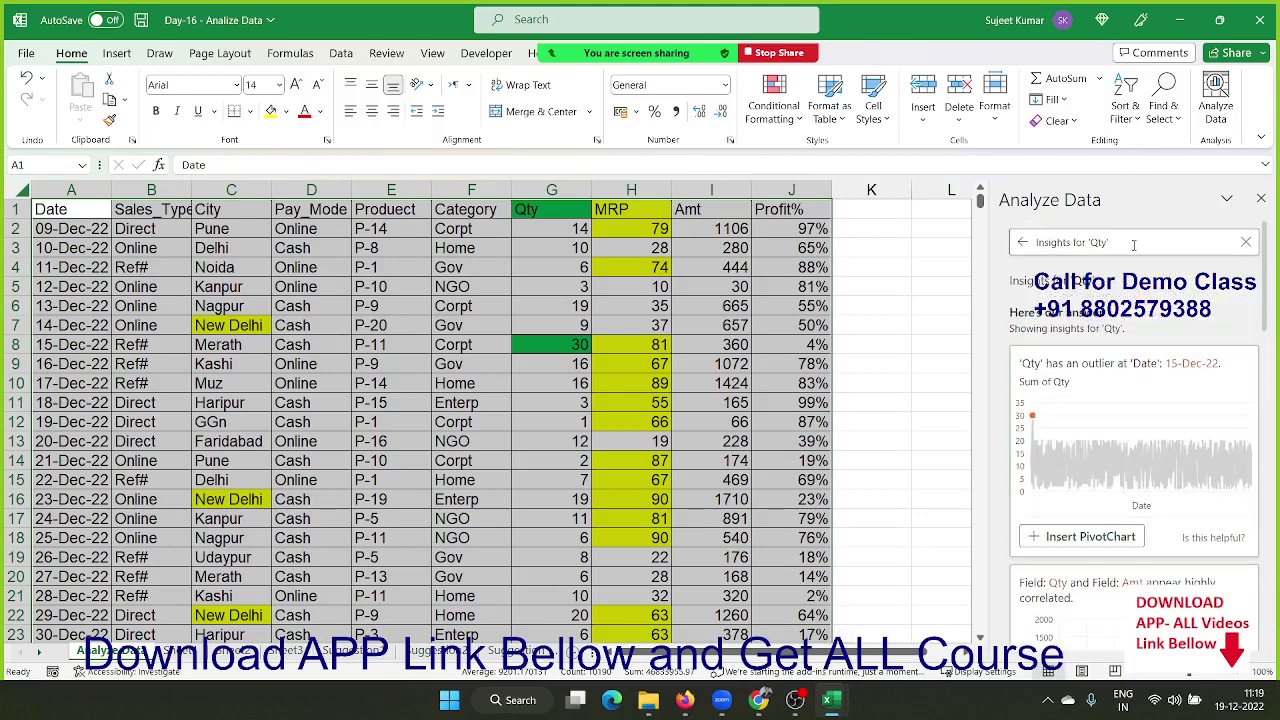
key("BackSpace")
key("BackSpace")
key("BackSpace")
key("BackSpace")
key("BackSpace")
key("BackSpace")
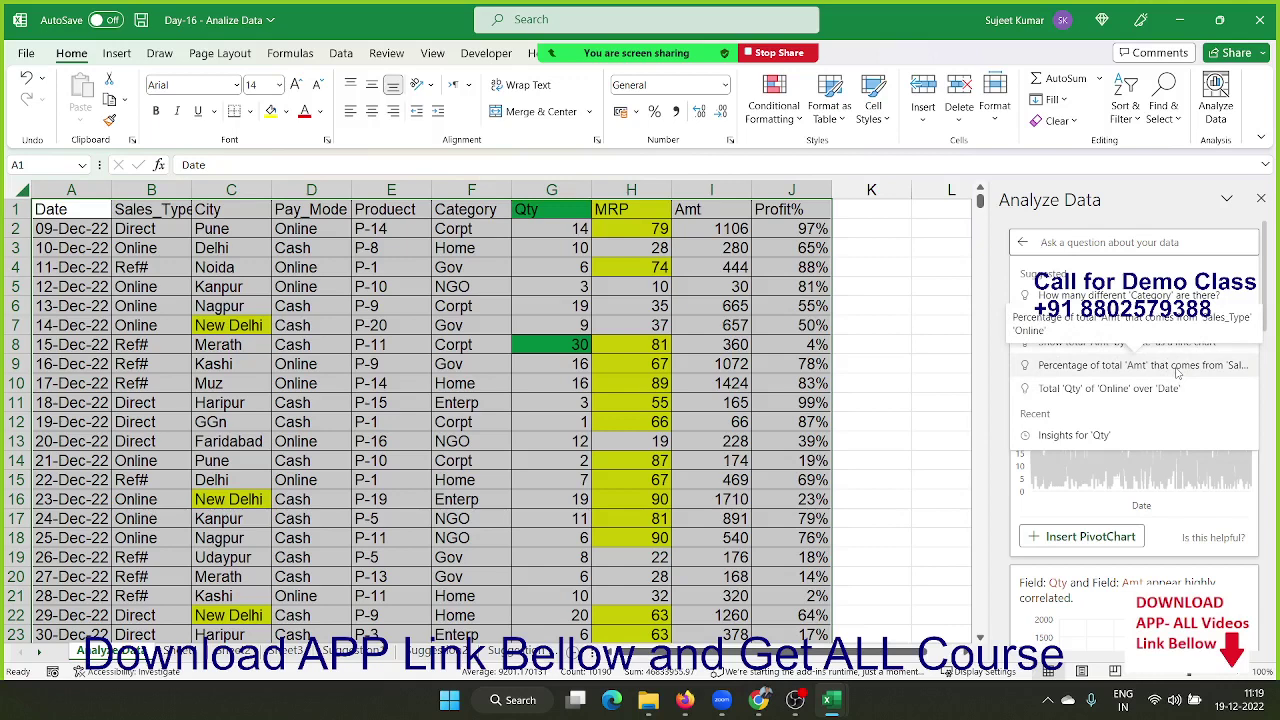
left_click(1177, 368)
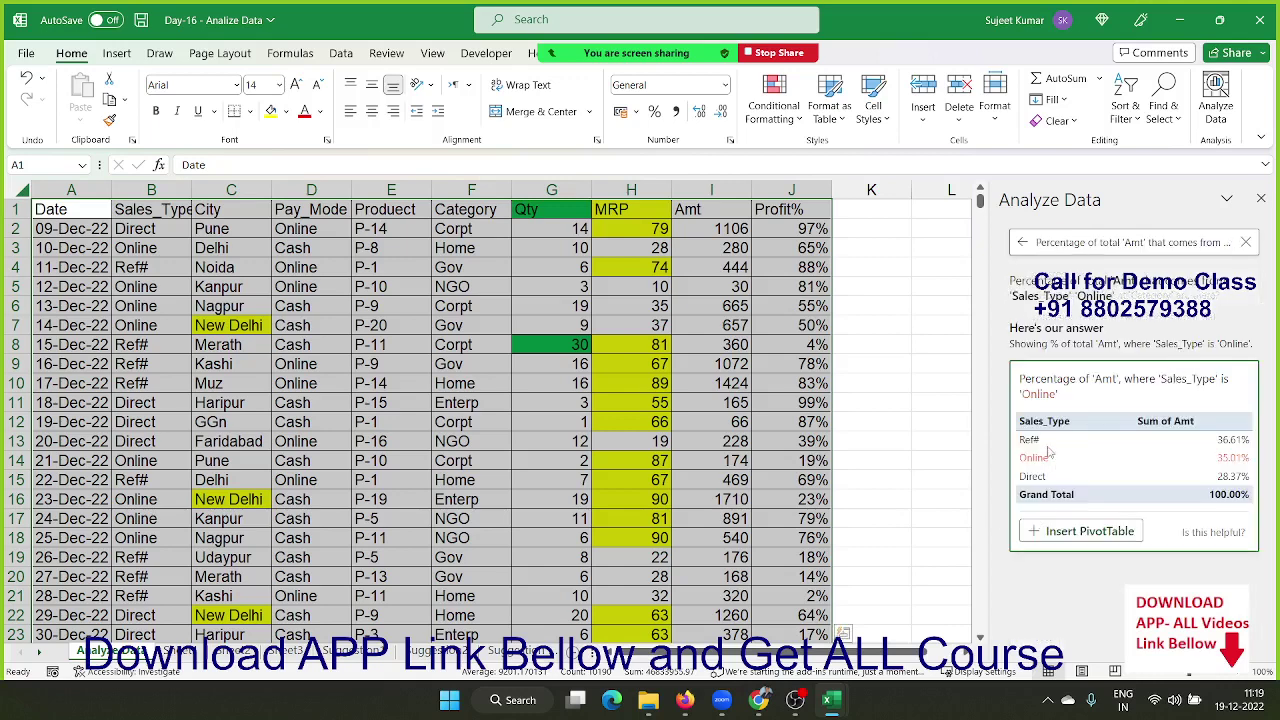
left_click(1115, 531)
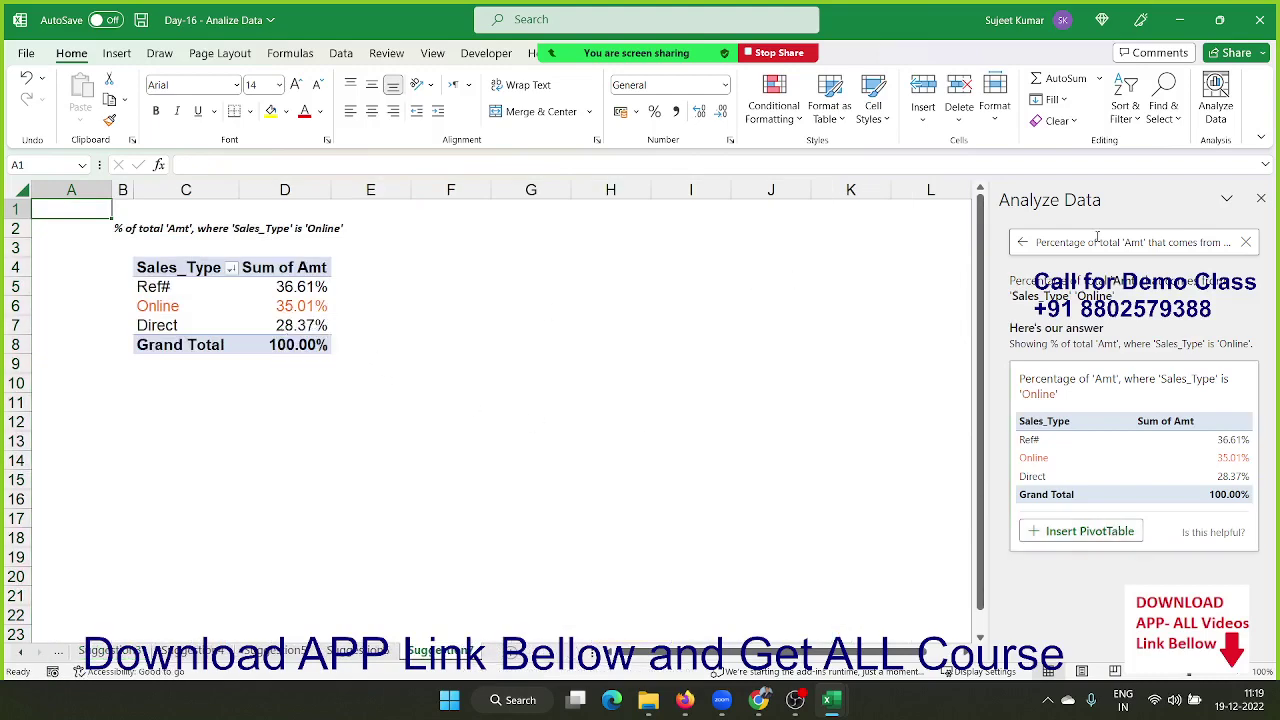
Step: Replace the question with a City-wise total Qty query and submit it
left_click(1246, 243)
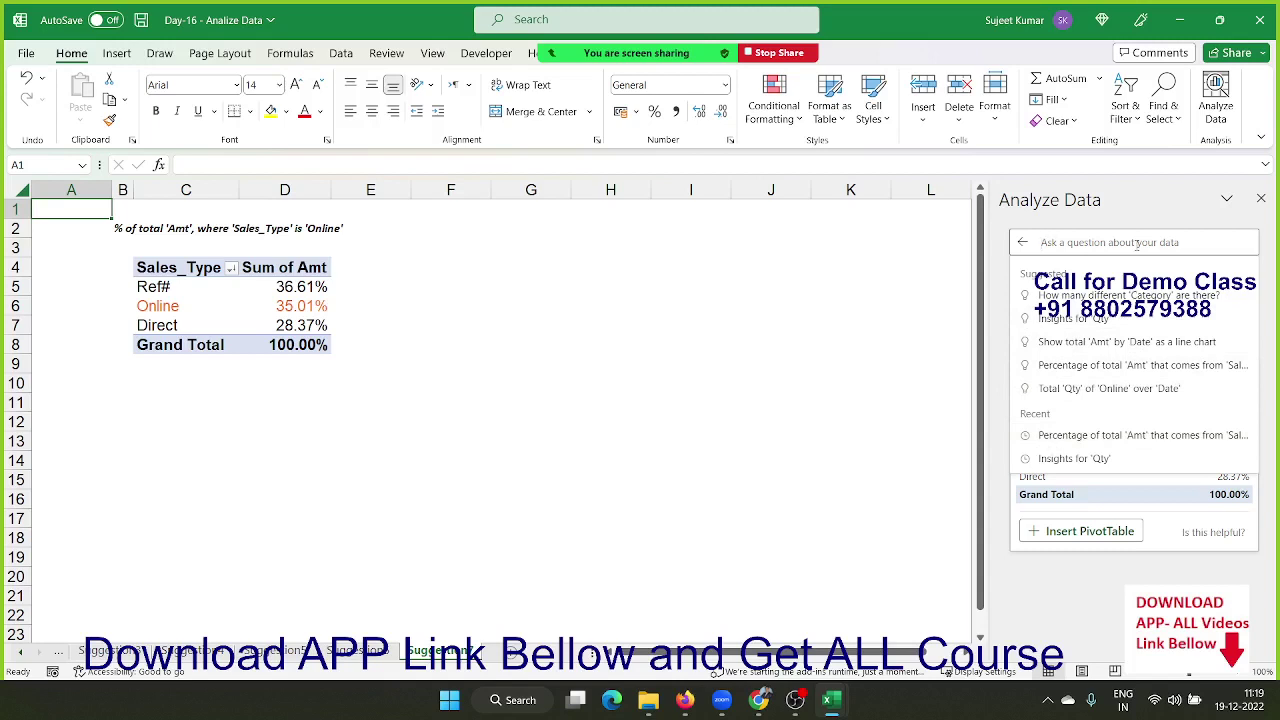
type("CITY")
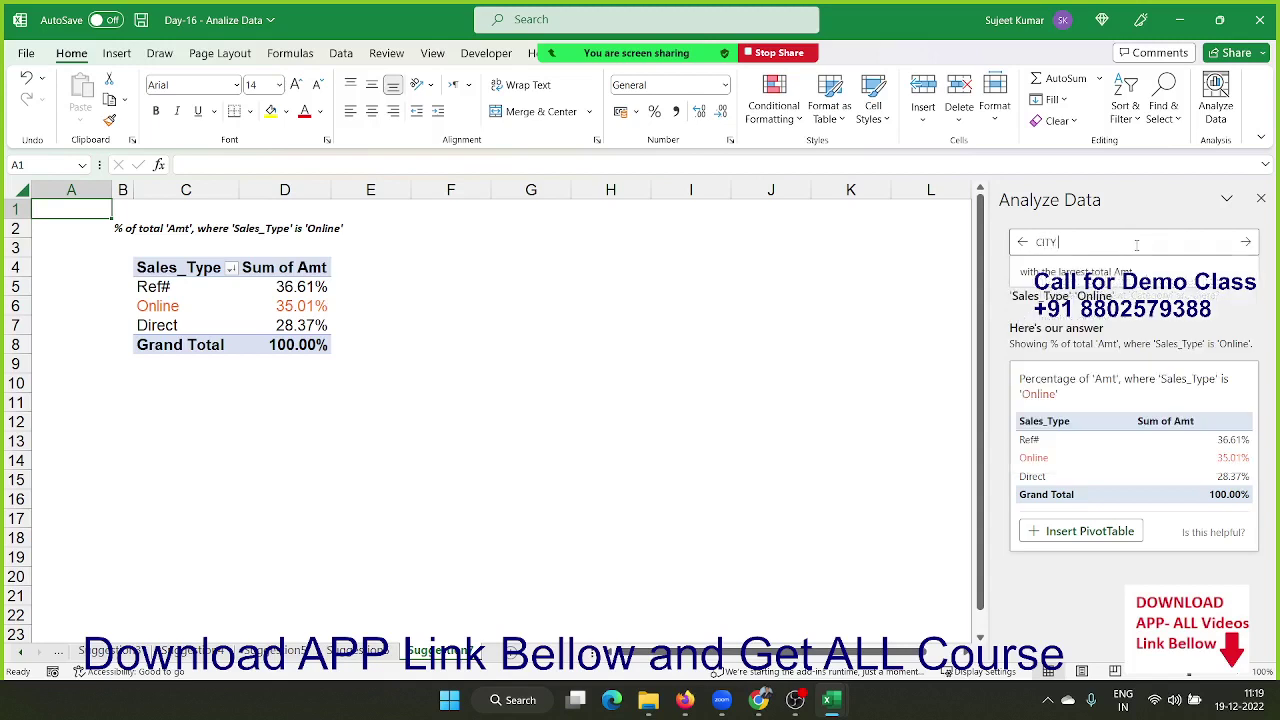
type(" with")
key("BackSpace")
key("BackSpace")
key("BackSpace")
key("BackSpace")
key("BackSpace")
type("wi")
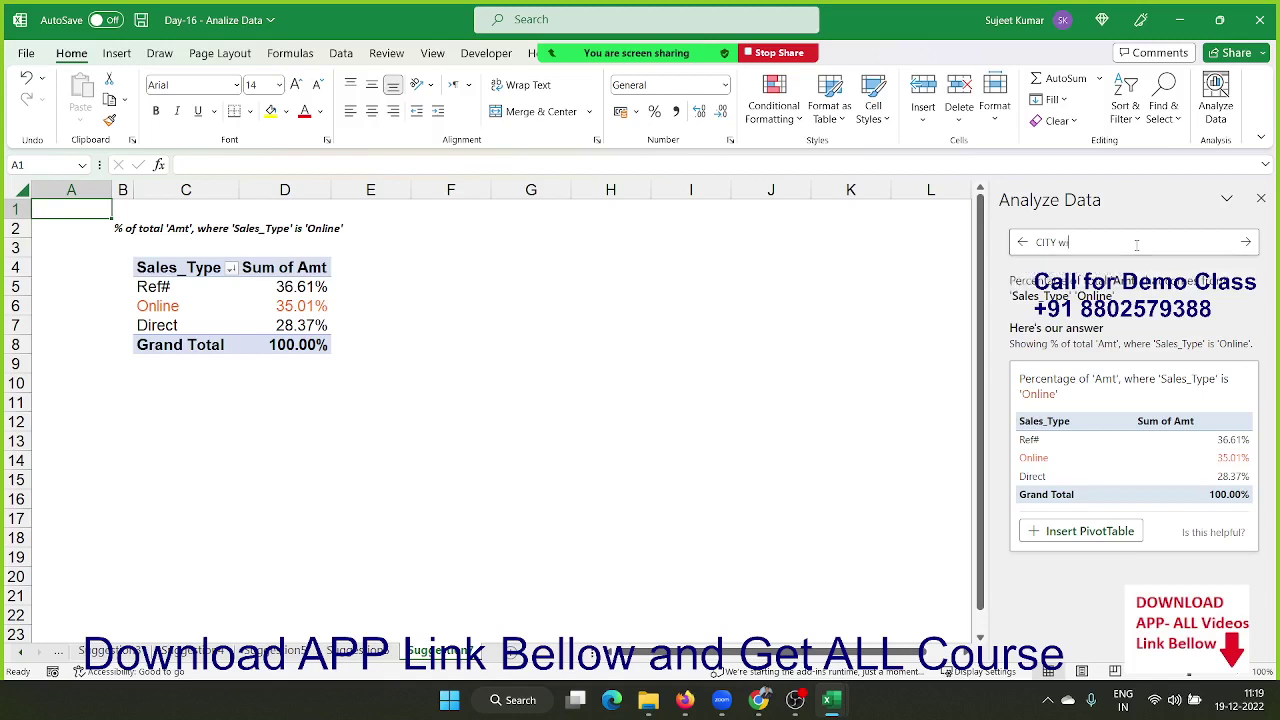
type("se")
type(" T")
type("ot")
type("tal")
type(" Qty")
key("Return")
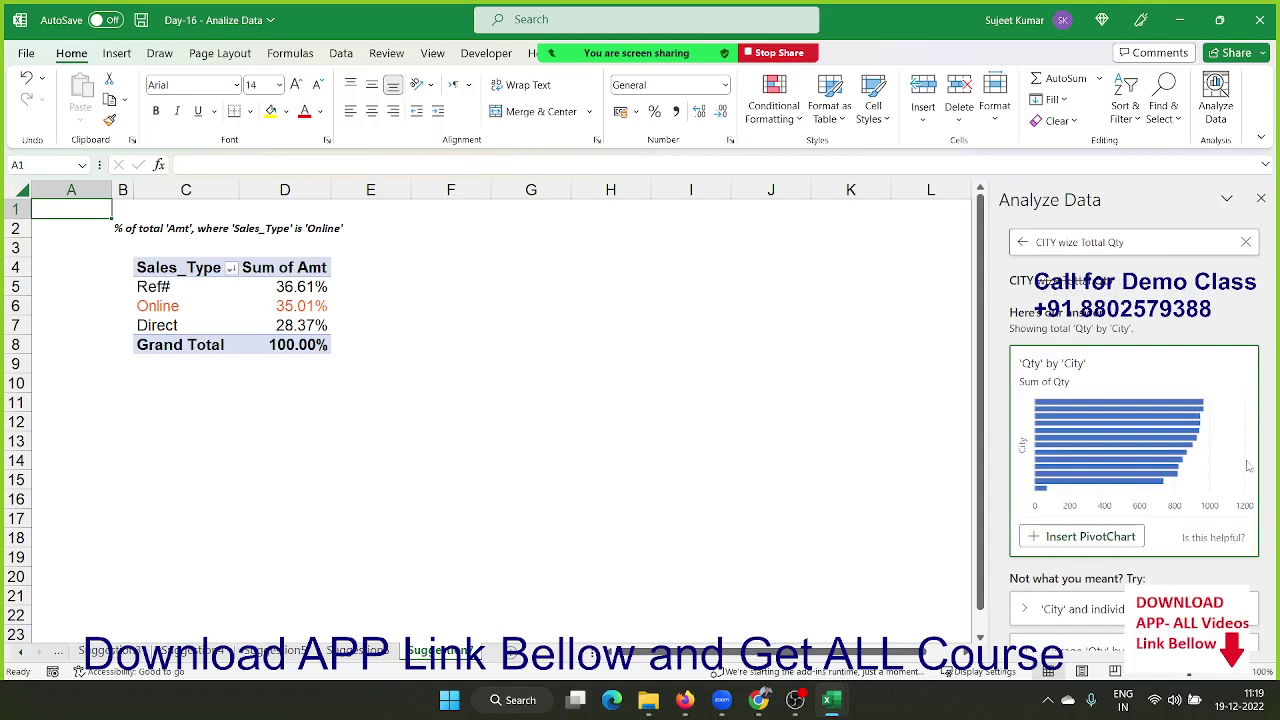
Step: Expand the individual 'Qty' and Average 'Qty' by 'City' alternative suggestions to compare them
scroll(985, 437, "down", 1)
scroll(1174, 511, "down", 1)
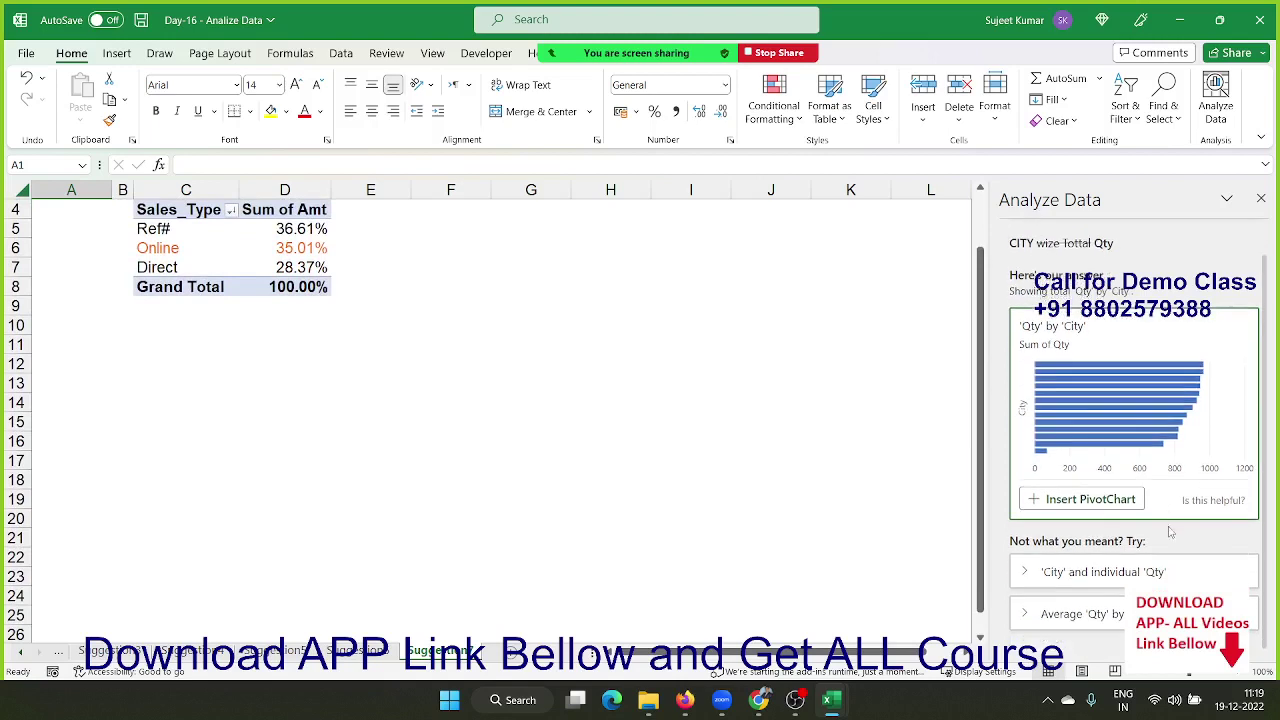
left_click(1133, 574)
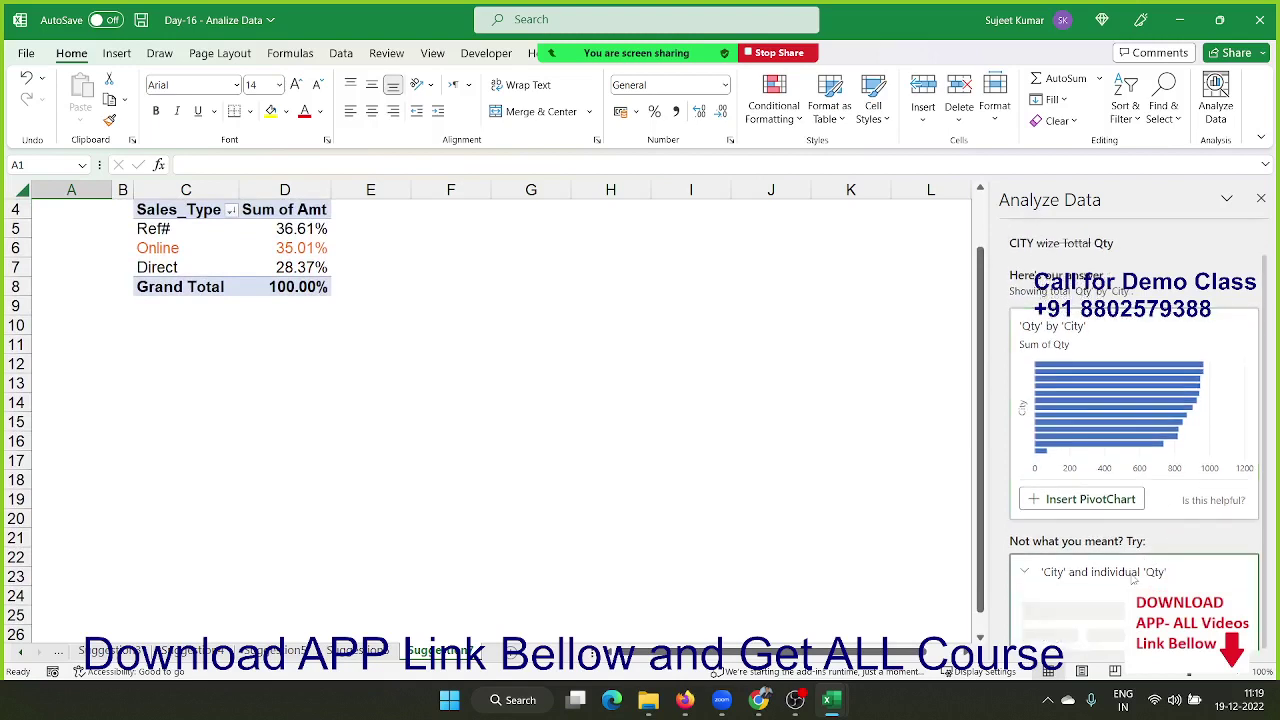
scroll(1071, 475, "down", 5)
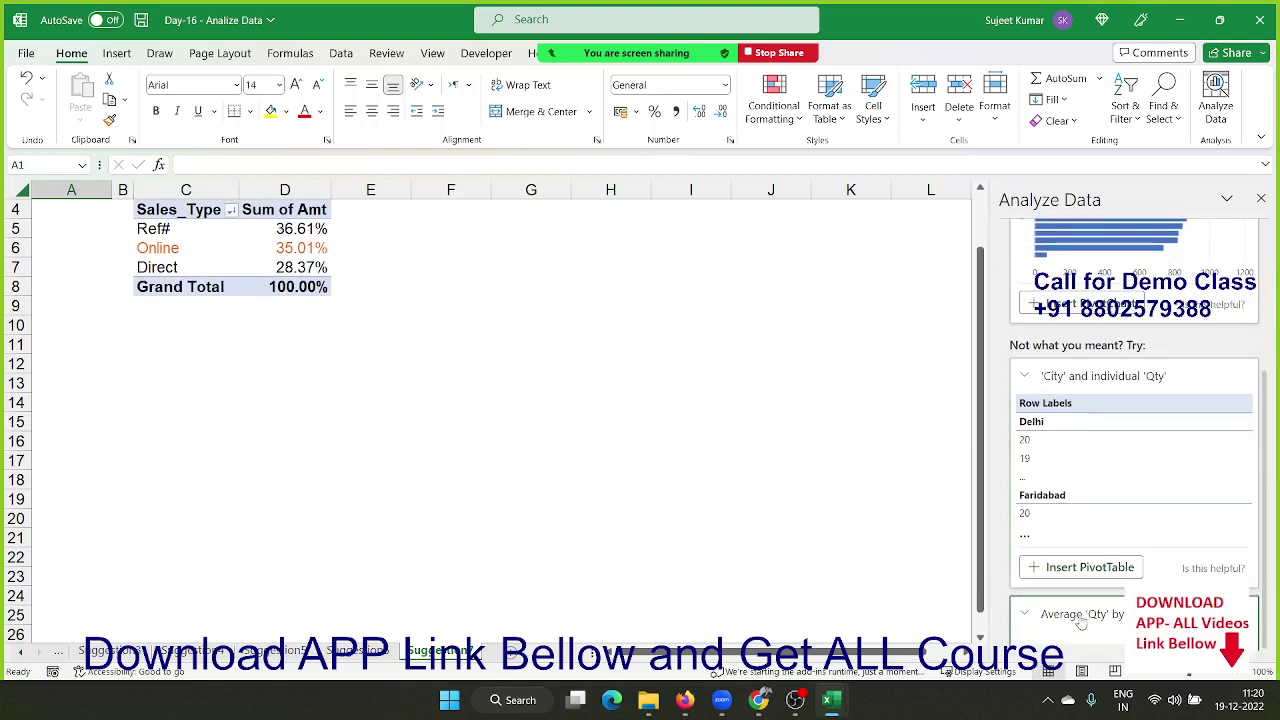
left_click(1080, 618)
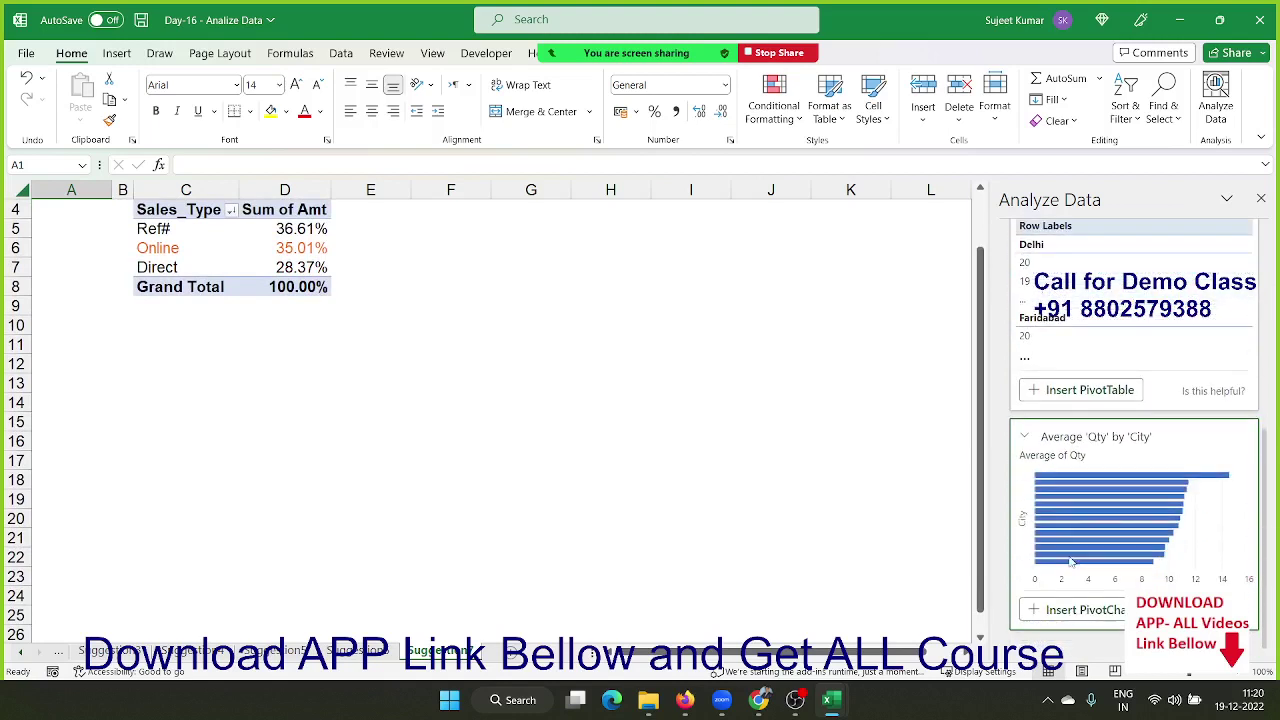
scroll(1070, 560, "up", 3)
scroll(1066, 555, "up", 3)
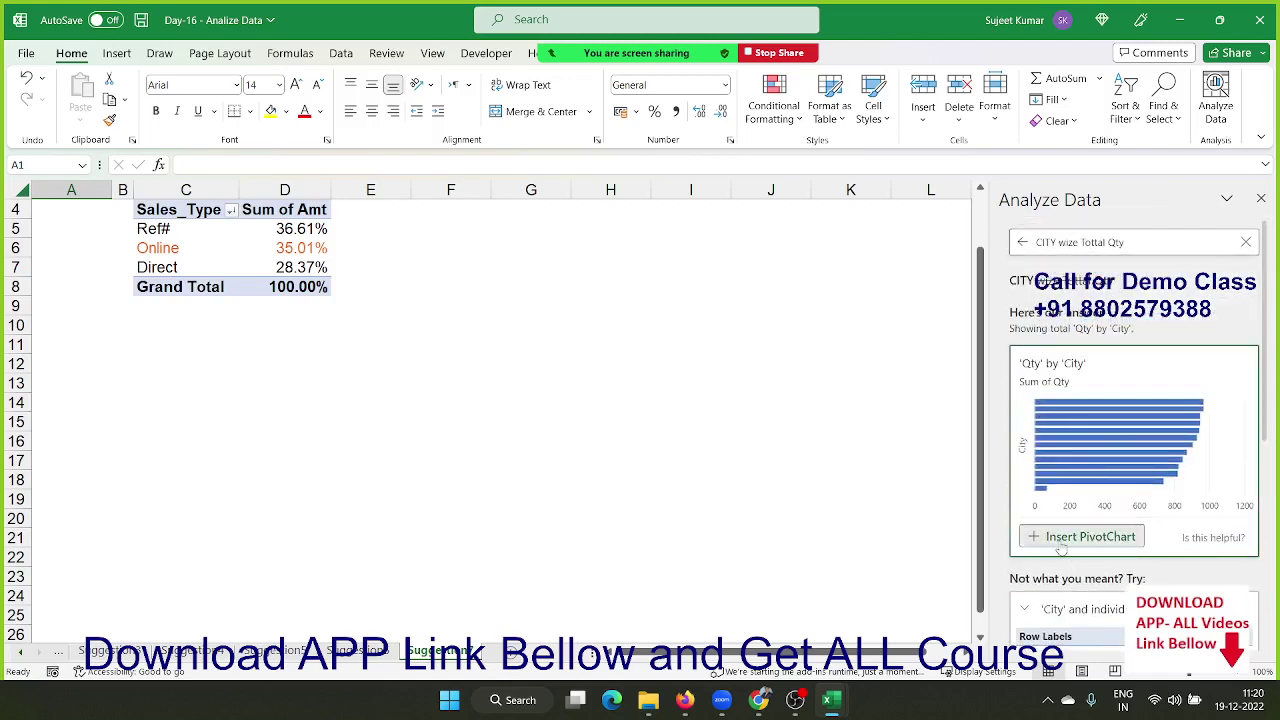
scroll(1048, 500, "down", 3)
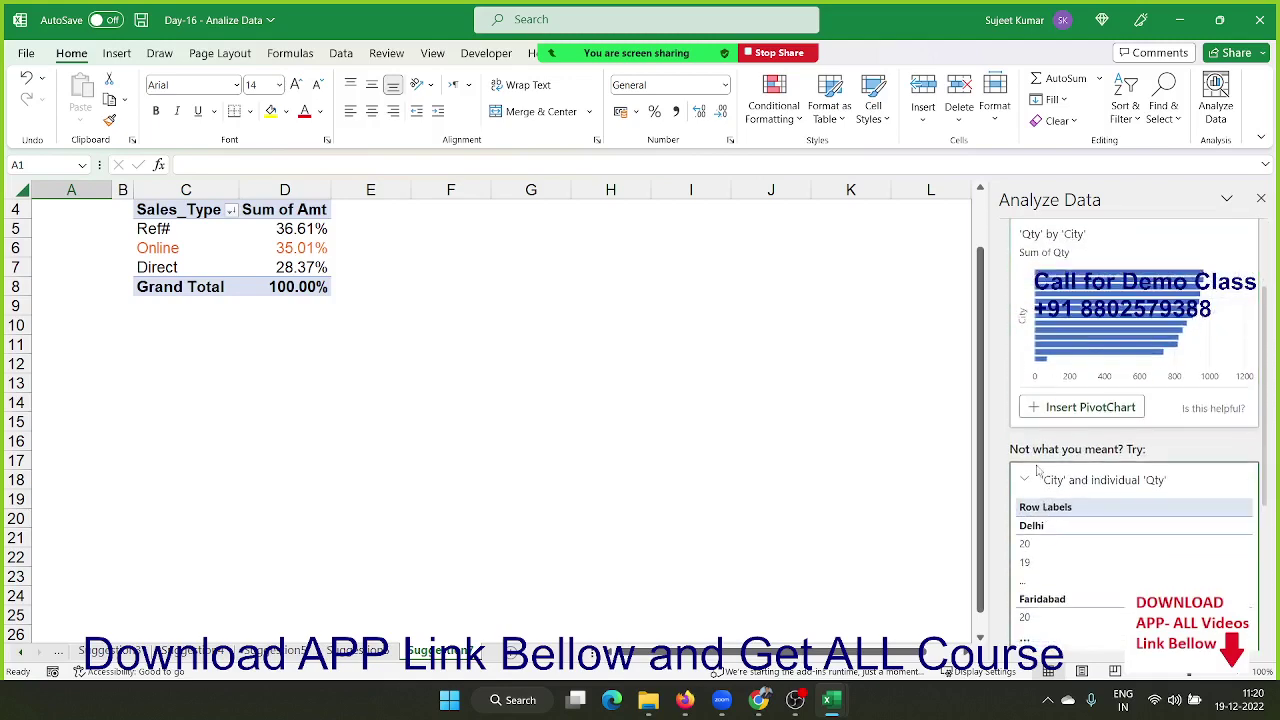
scroll(1040, 480, "up", 3)
Step: Insert the 'Qty' by 'City' PivotChart on a new sheet and select cell D8 in its PivotTable
left_click(1062, 538)
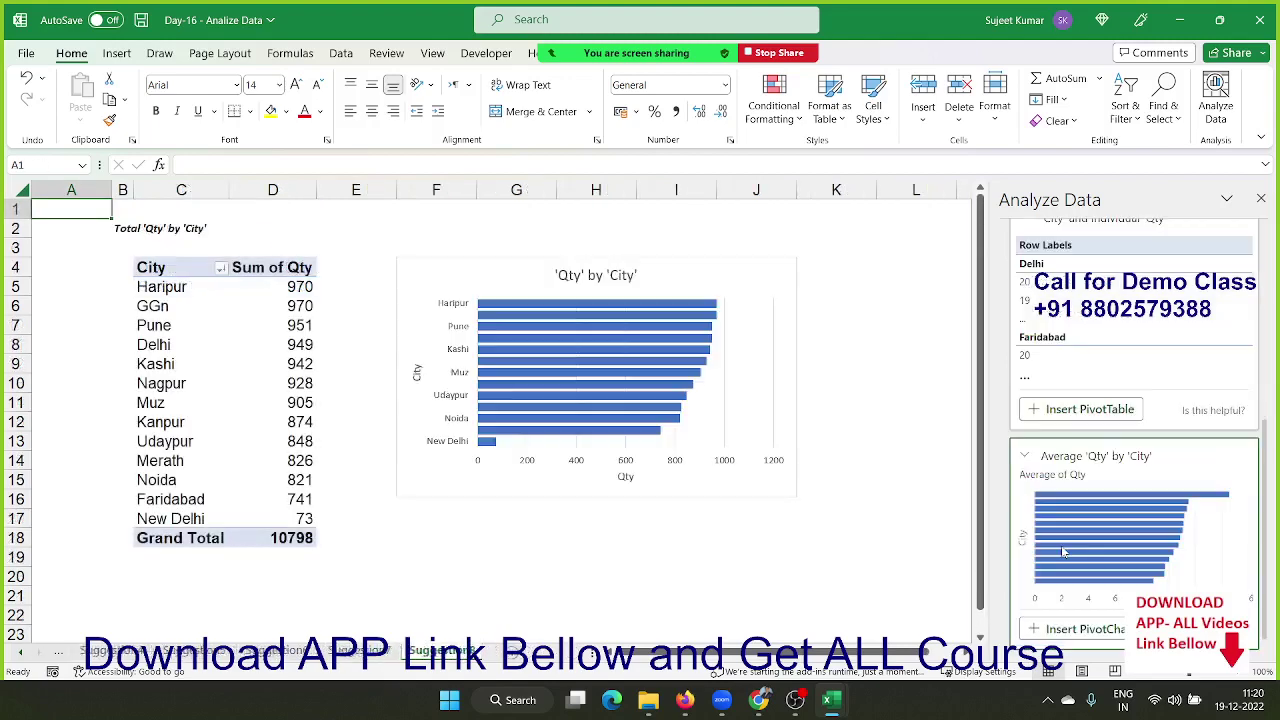
left_click(276, 346)
mouse_move(560, 349)
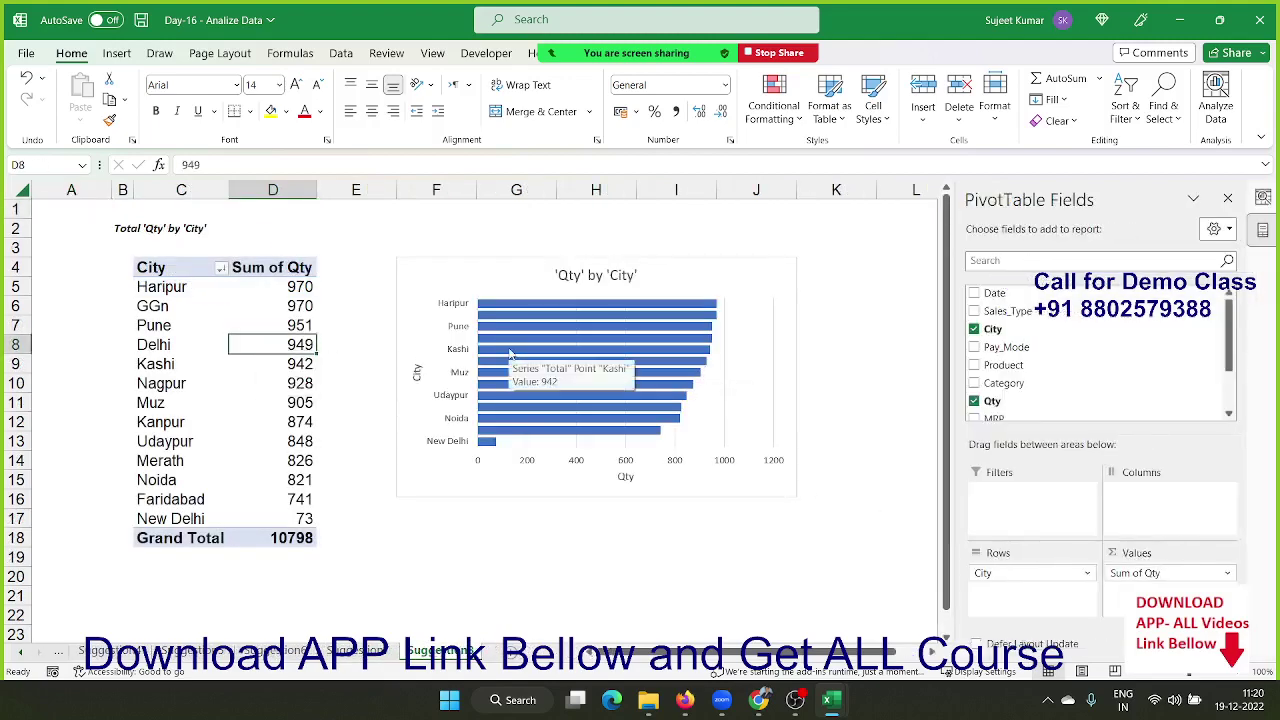